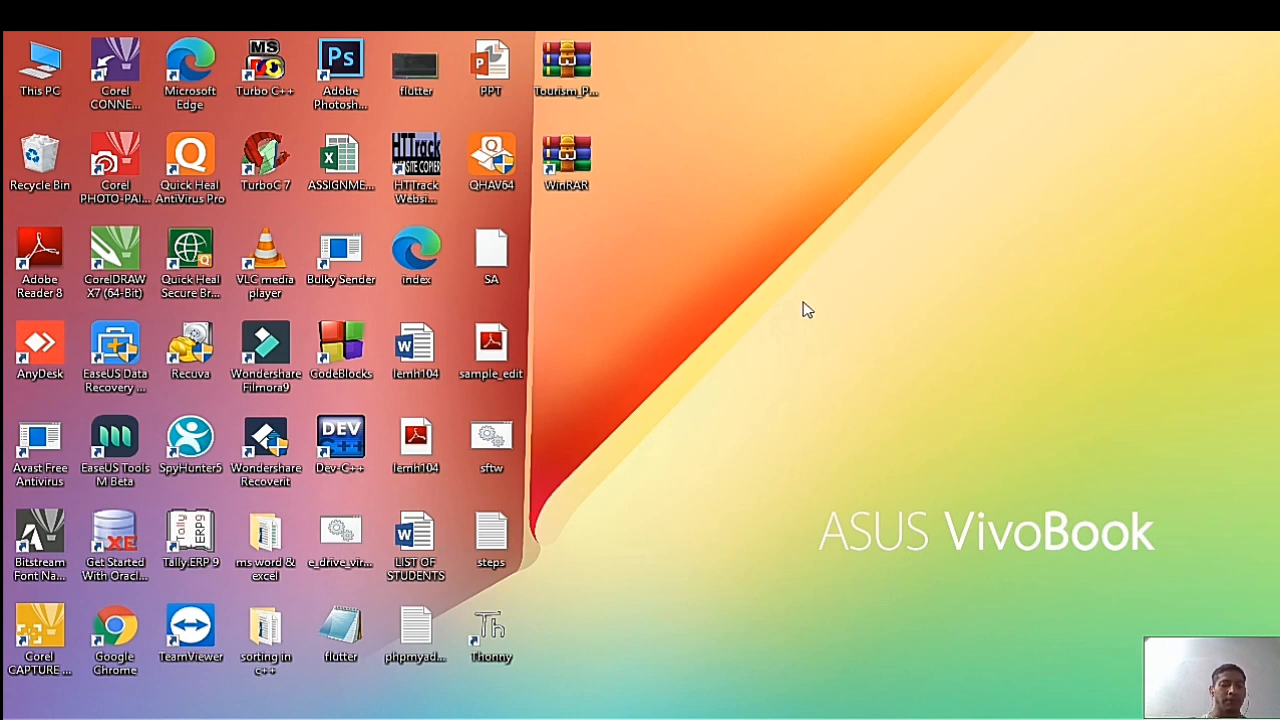
Launch Excel 2013, create a blank workbook and dismiss the Office activation wizard.
{"action": "key", "text": "super"}
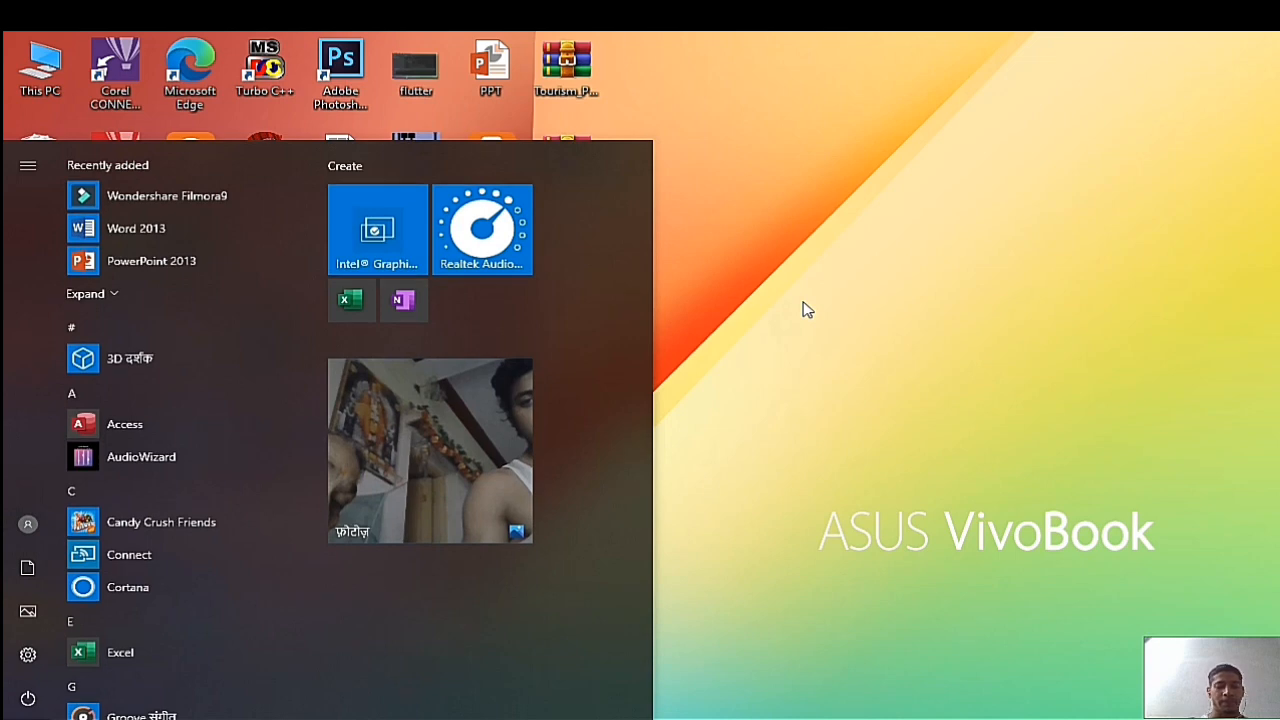
{"action": "type", "text": "ex"}
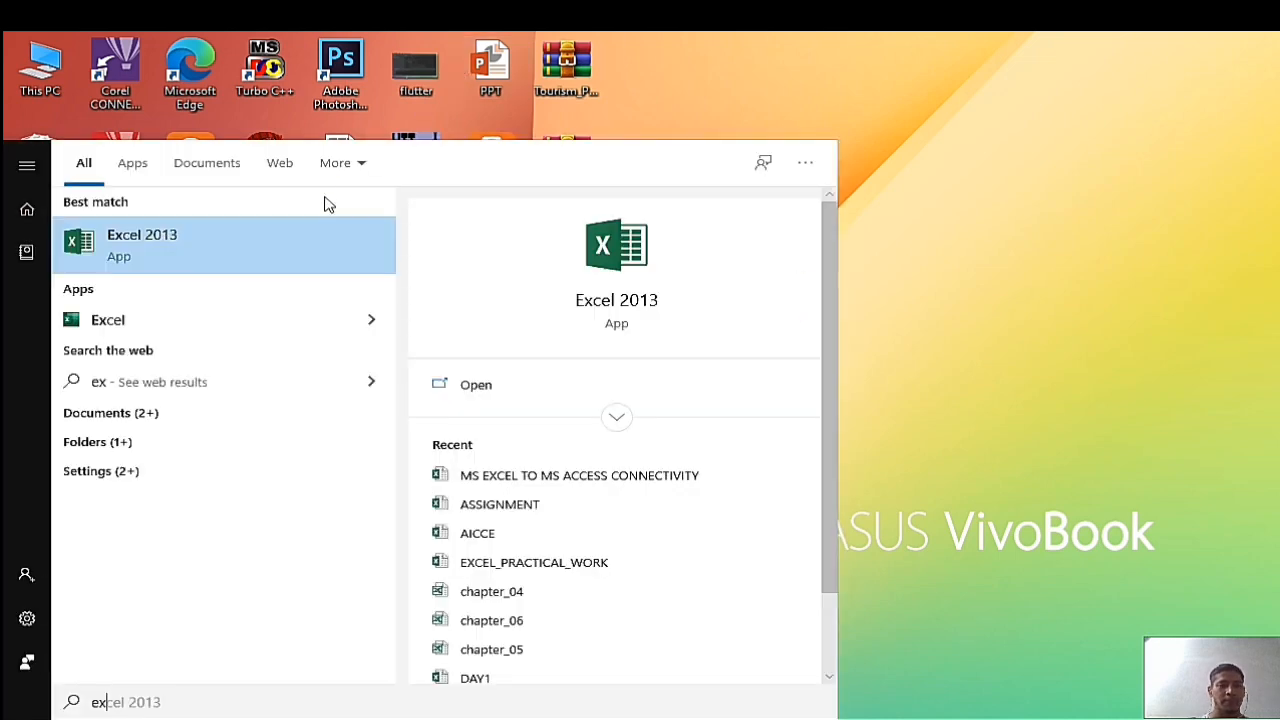
{"action": "left_click", "coordinate": [313, 227]}
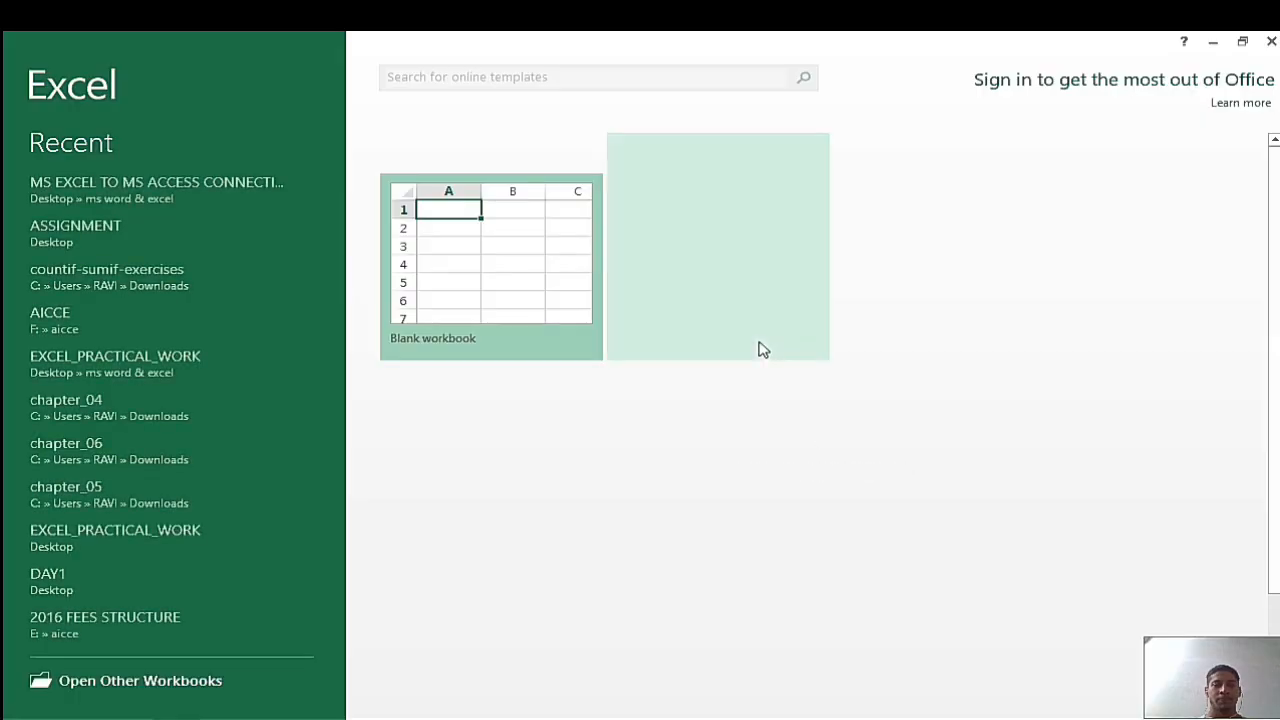
{"action": "left_click", "coordinate": [487, 284]}
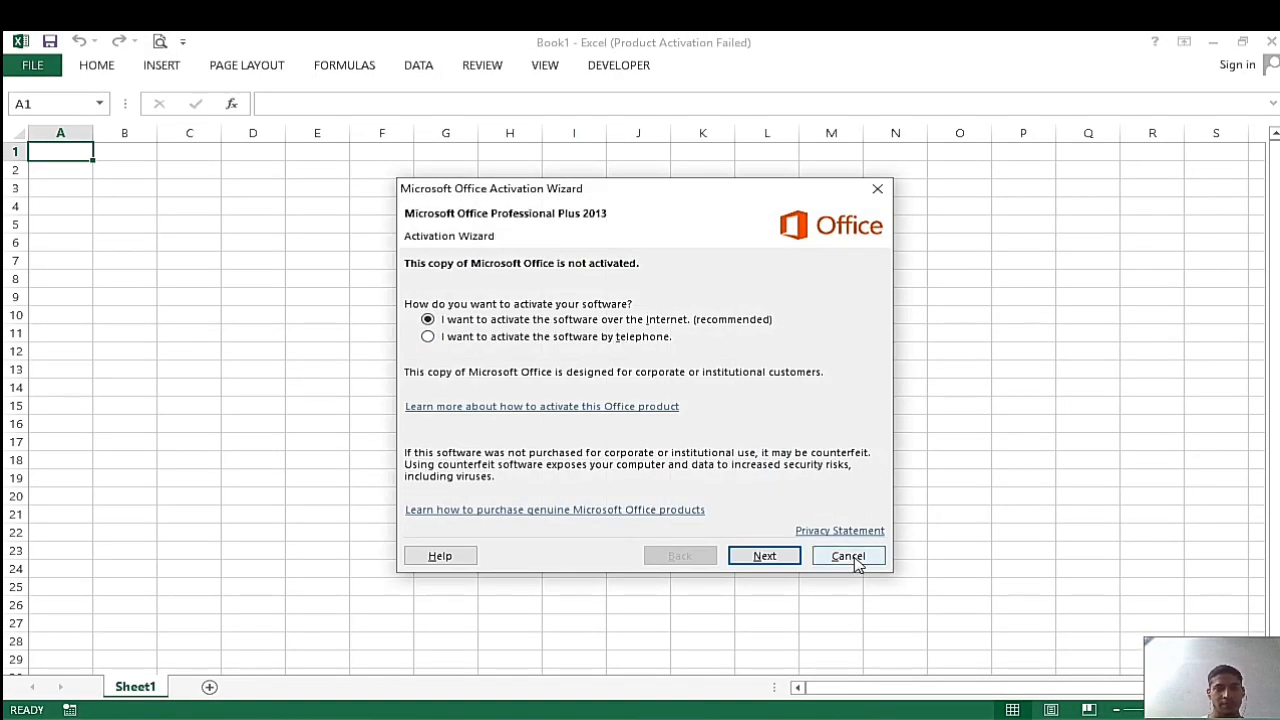
{"action": "left_click", "coordinate": [871, 558]}
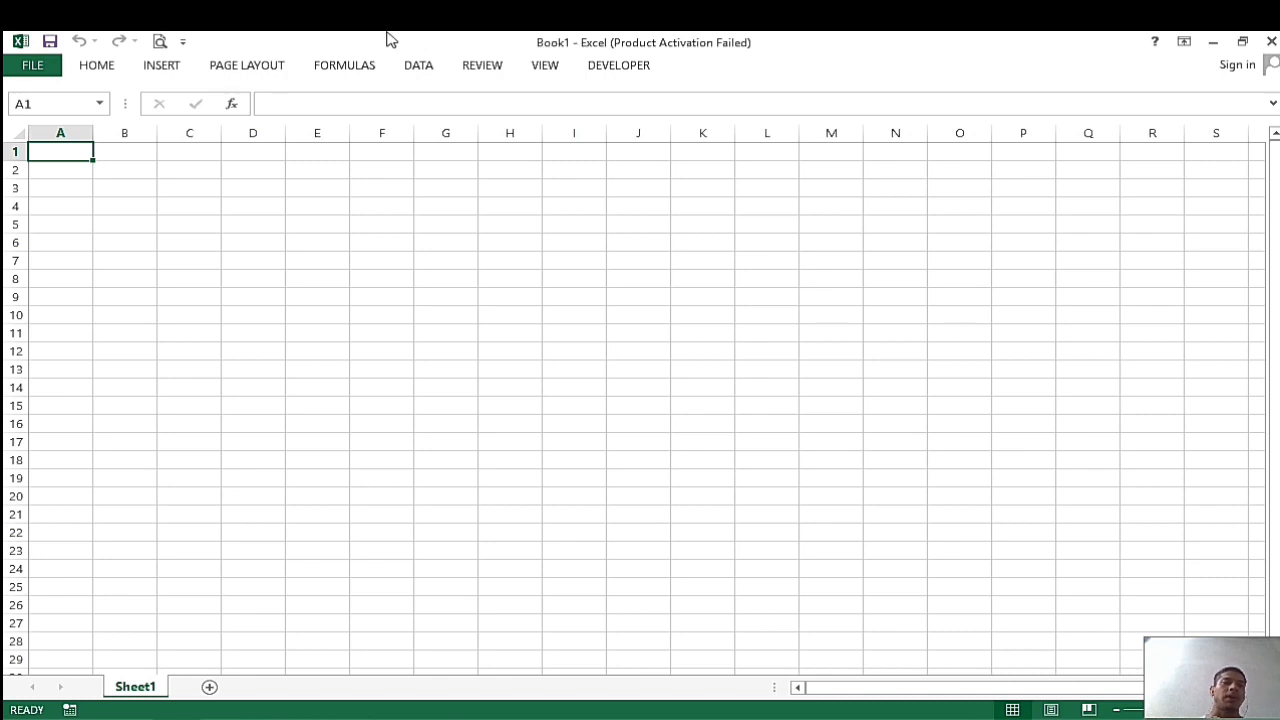
Add the New command to the Quick Access Toolbar and remove it again.
{"action": "left_click", "coordinate": [184, 44]}
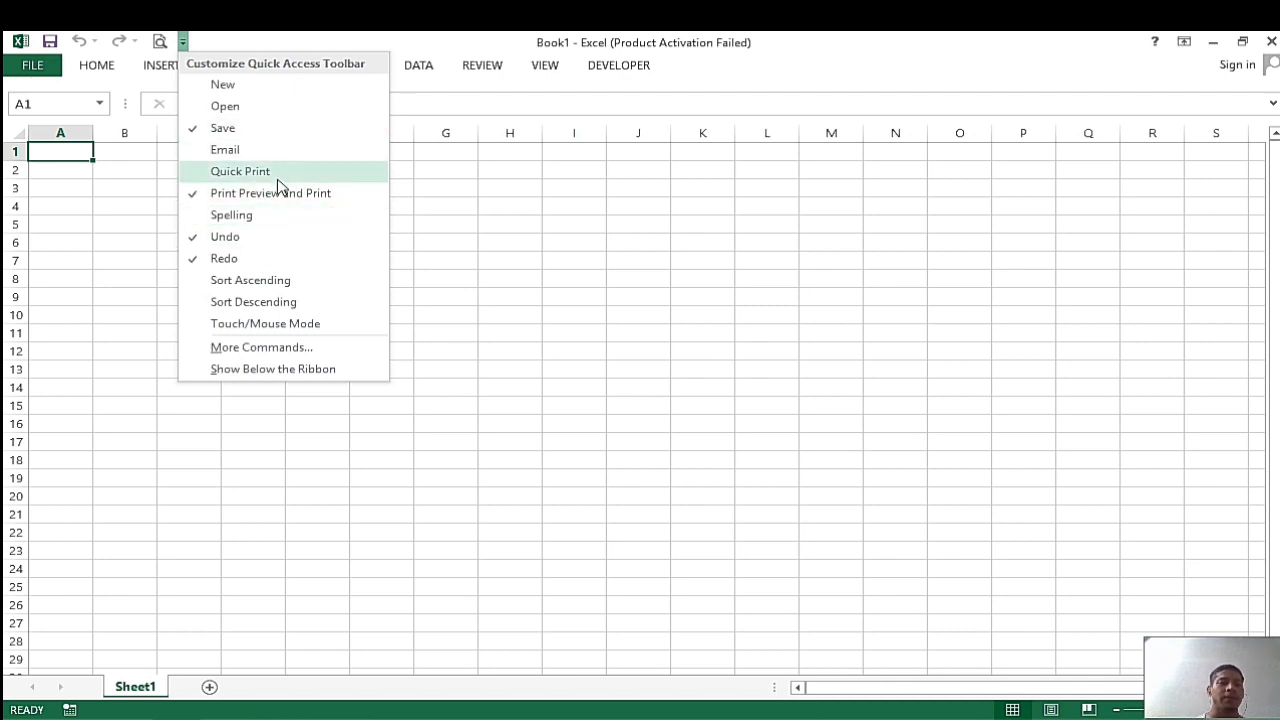
{"action": "left_click", "coordinate": [272, 88]}
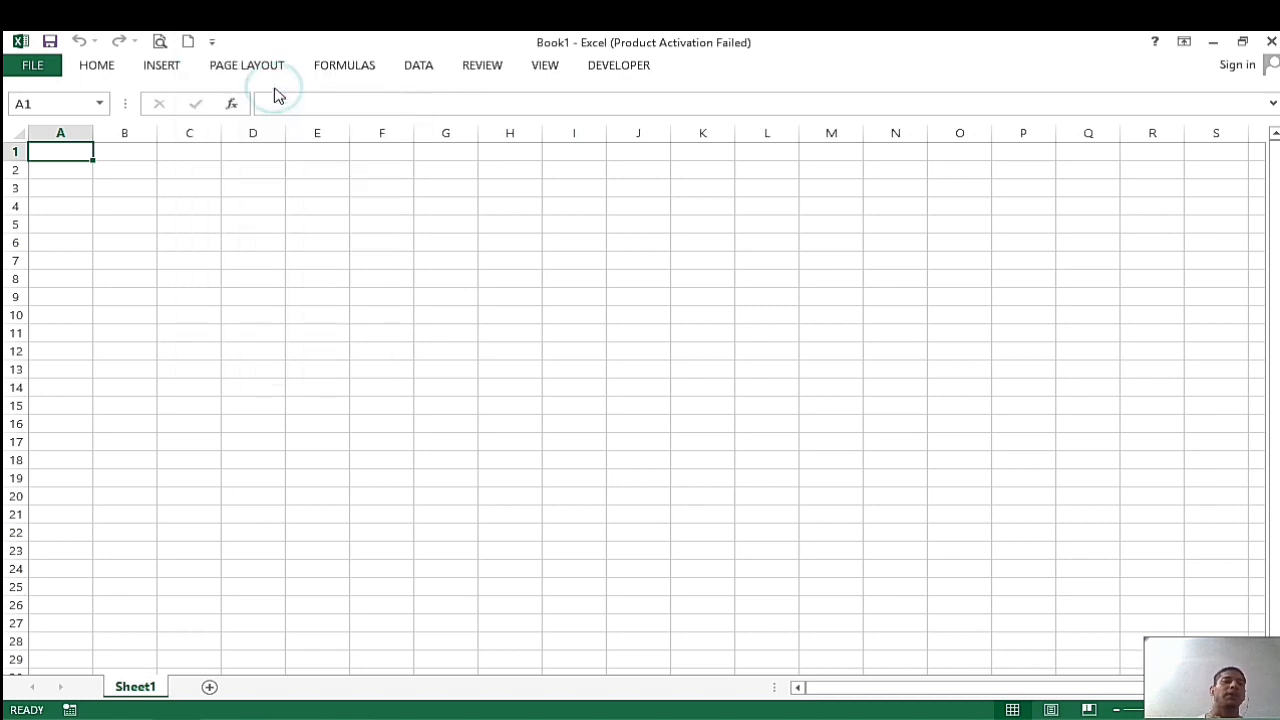
{"action": "left_click", "coordinate": [213, 45]}
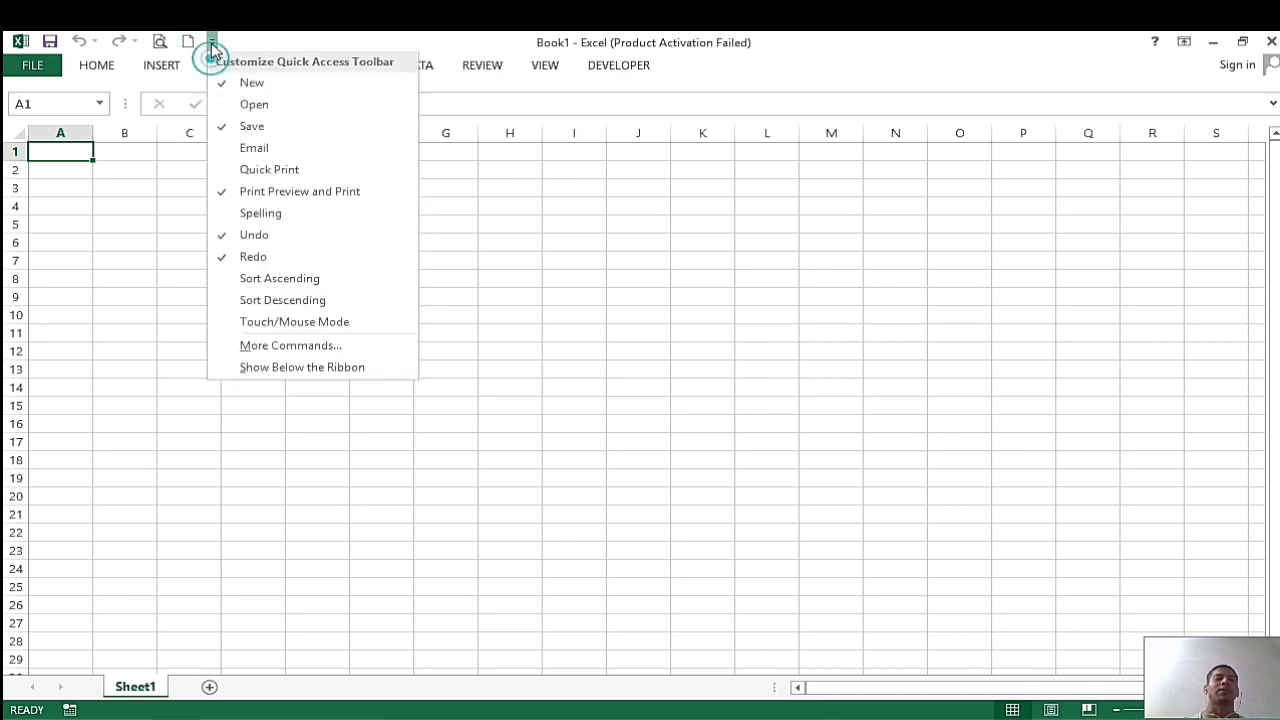
{"action": "left_click", "coordinate": [253, 89]}
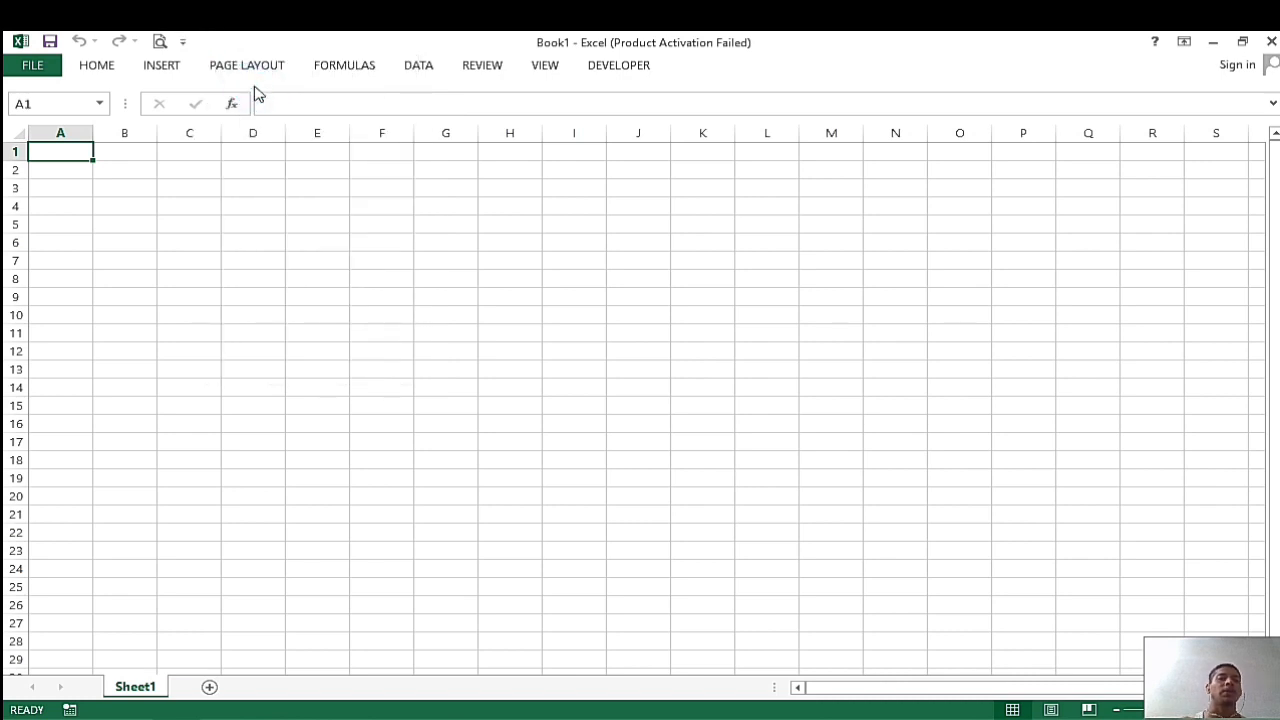
Examine the formula bar and the addresses of individual cells, including F3, G5, D4, D5, E7 and F8.
{"action": "left_click", "coordinate": [376, 106]}
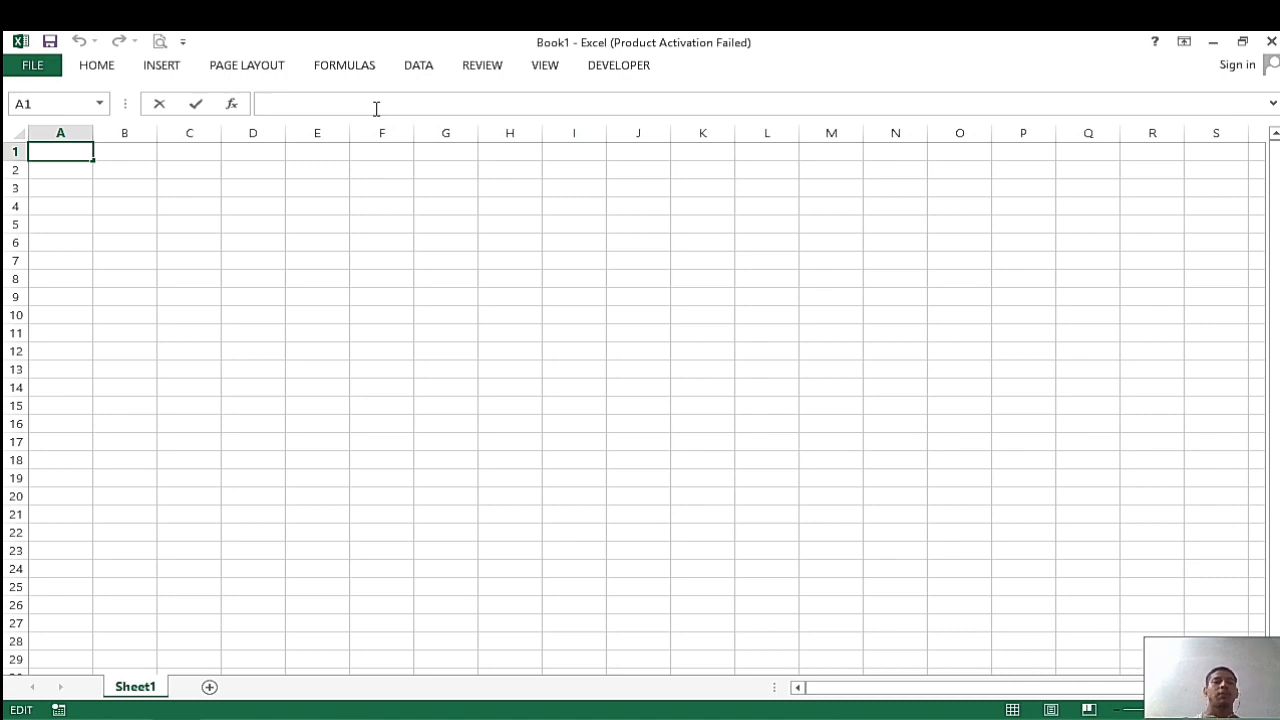
{"action": "left_click", "coordinate": [398, 190]}
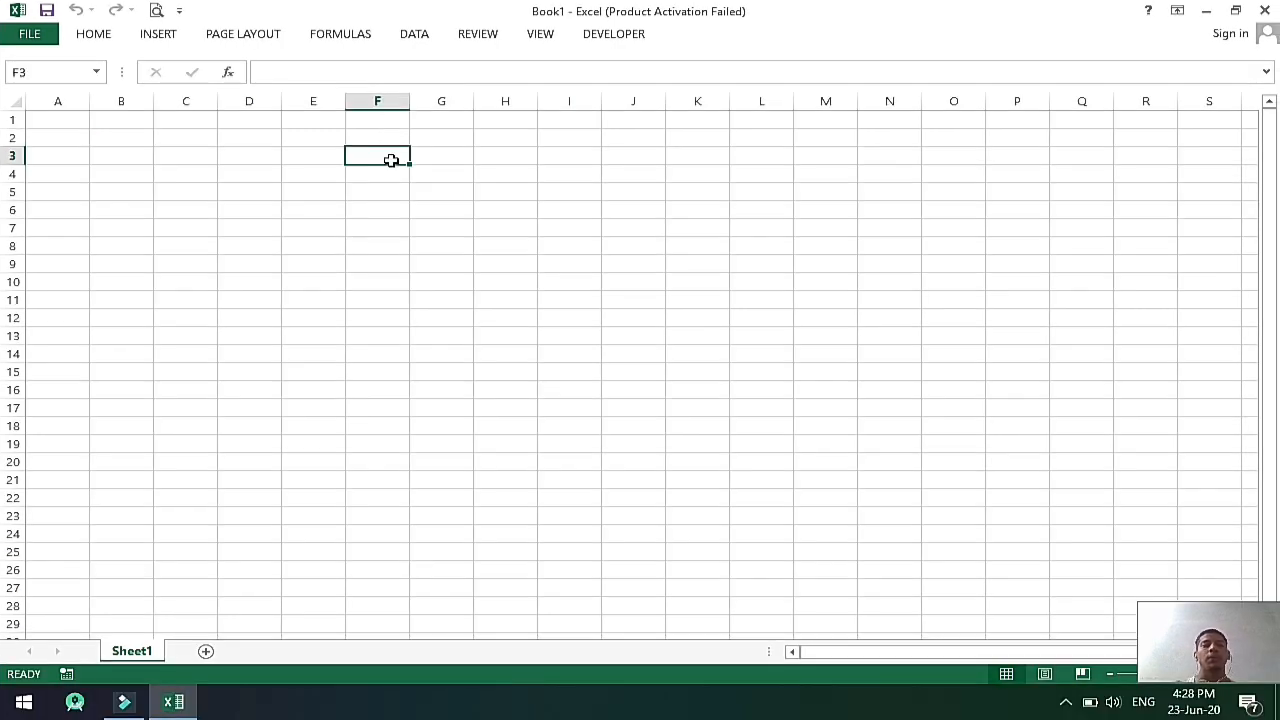
{"action": "left_click", "coordinate": [398, 65]}
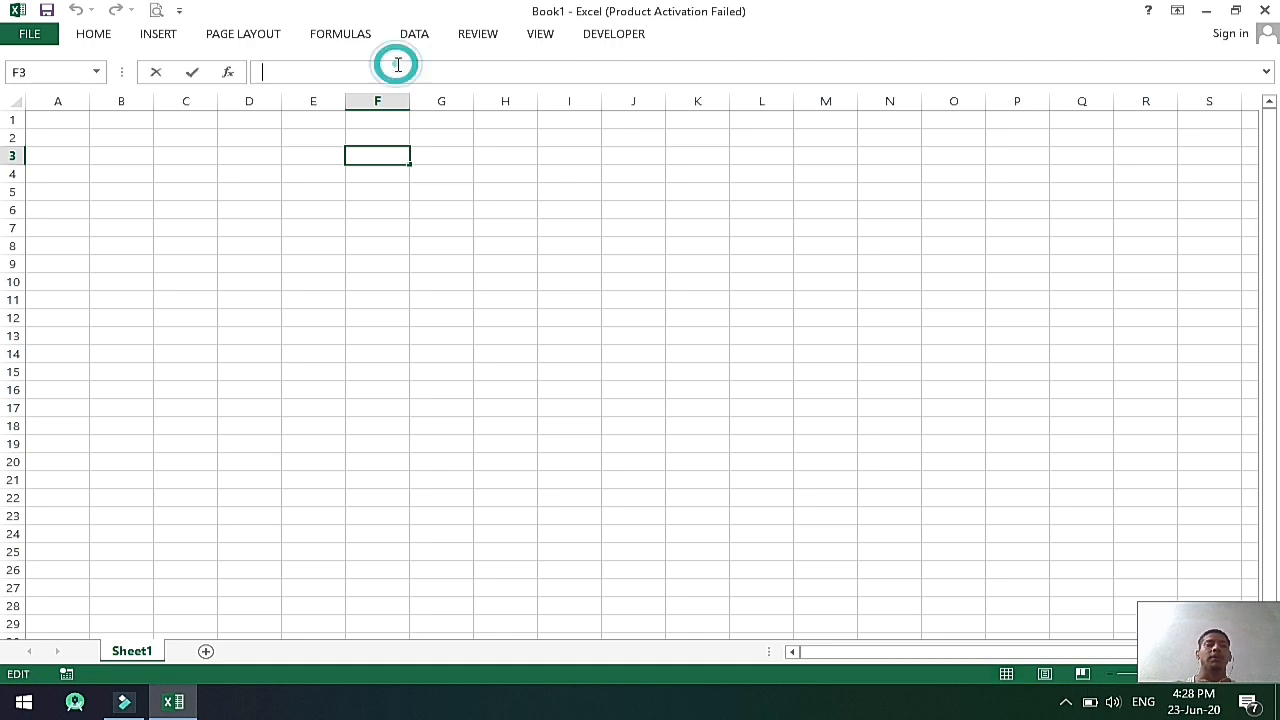
{"action": "left_click", "coordinate": [433, 197]}
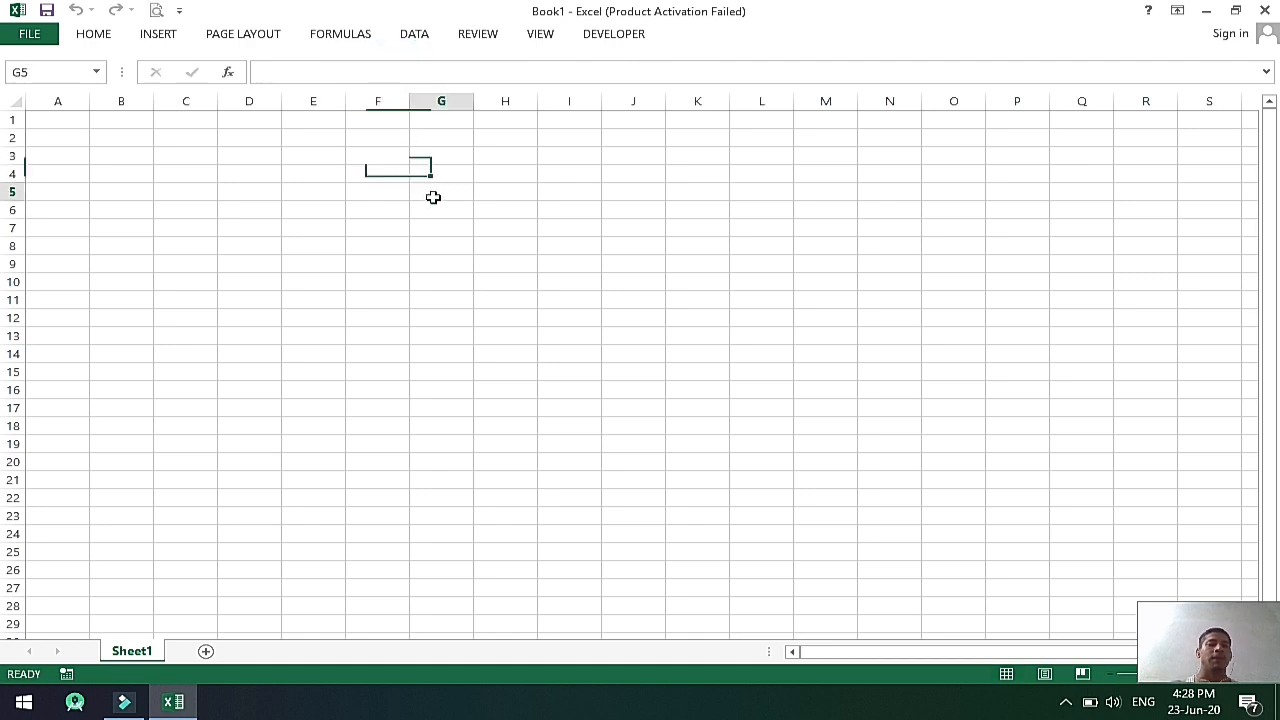
{"action": "left_click", "coordinate": [311, 177]}
{"action": "left_click", "coordinate": [255, 167]}
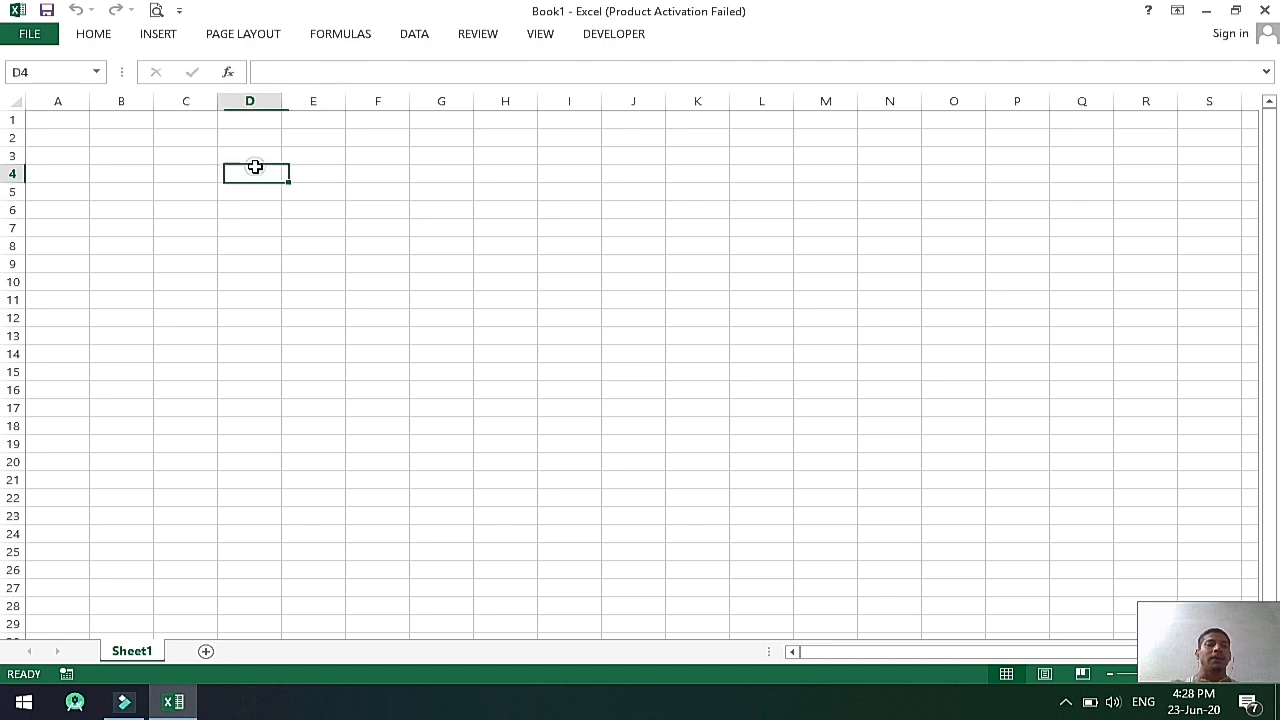
{"action": "left_click", "coordinate": [266, 190]}
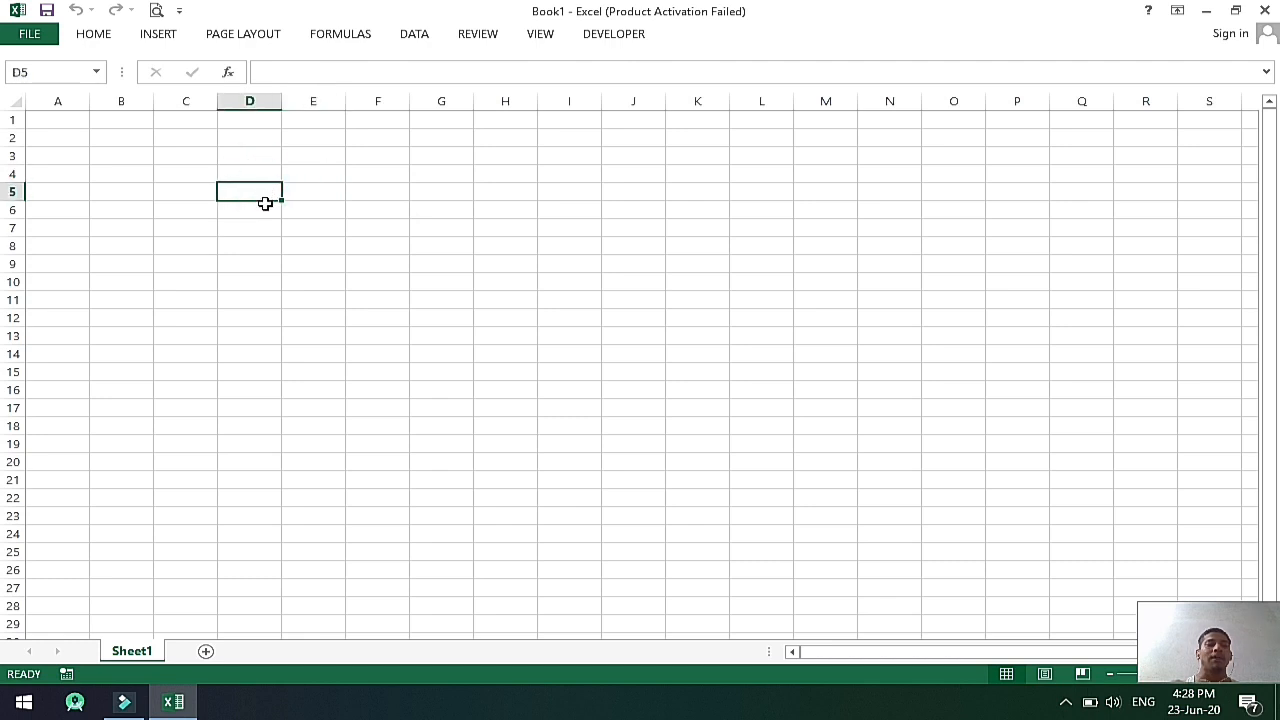
{"action": "left_click", "coordinate": [263, 205]}
{"action": "left_click", "coordinate": [292, 222]}
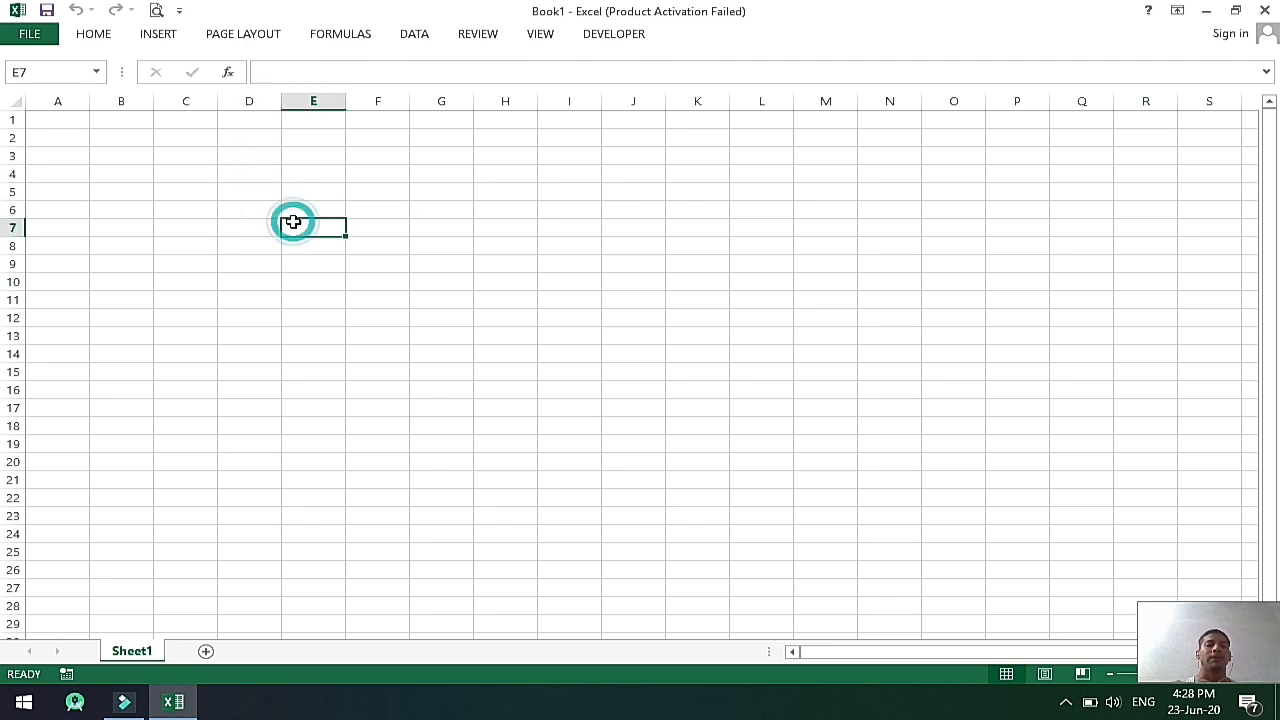
{"action": "left_click", "coordinate": [368, 241]}
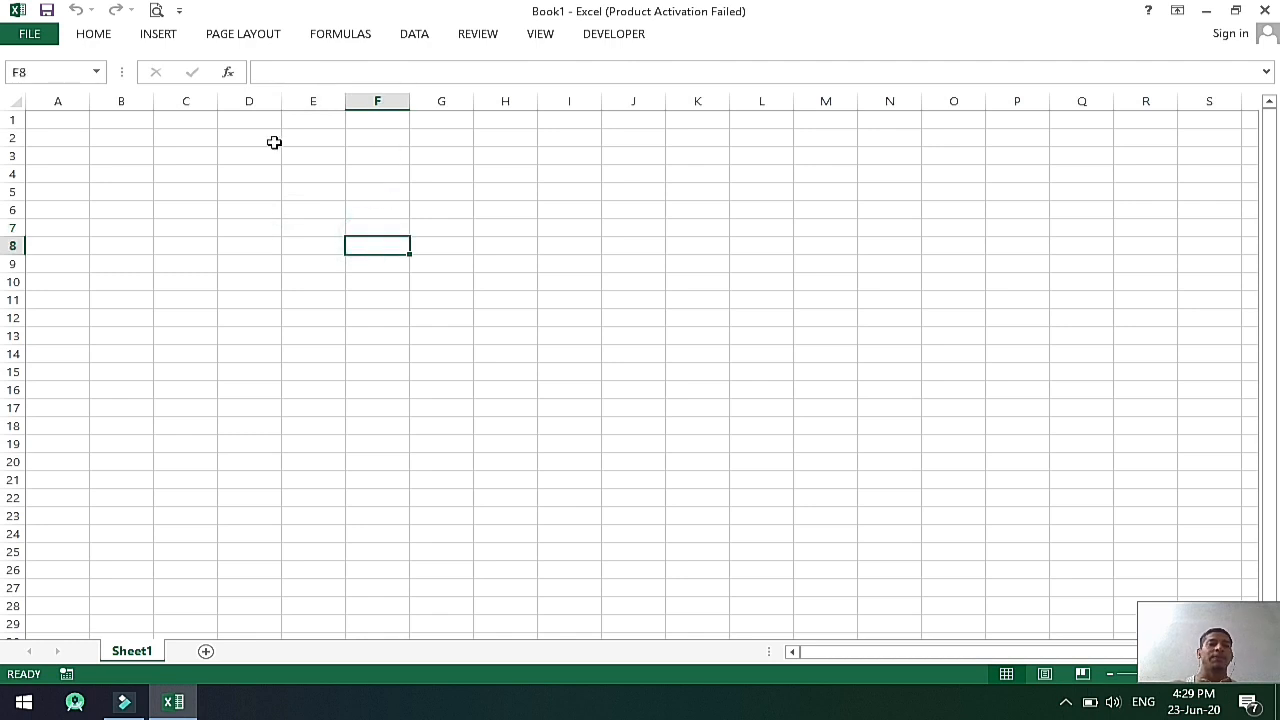
Examine whole columns A and B and whole rows 1, 2 and 3 by selecting each in turn.
{"action": "left_click", "coordinate": [60, 101]}
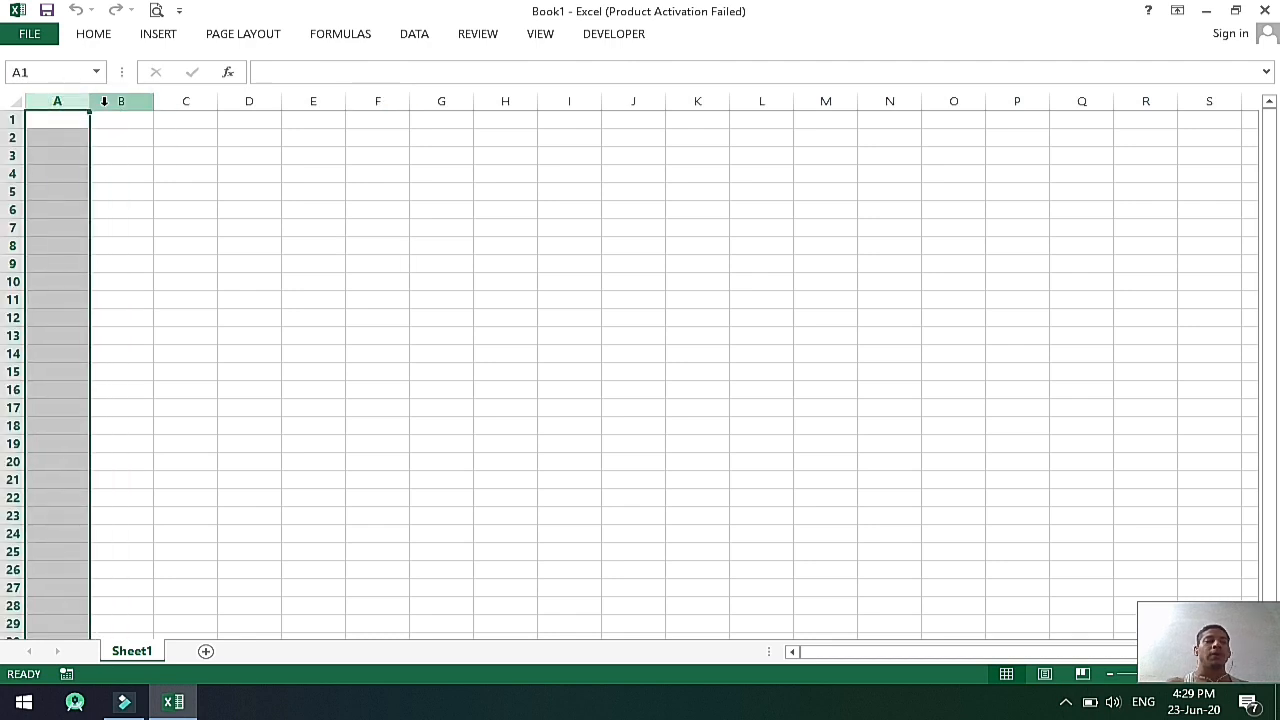
{"action": "left_click", "coordinate": [104, 101]}
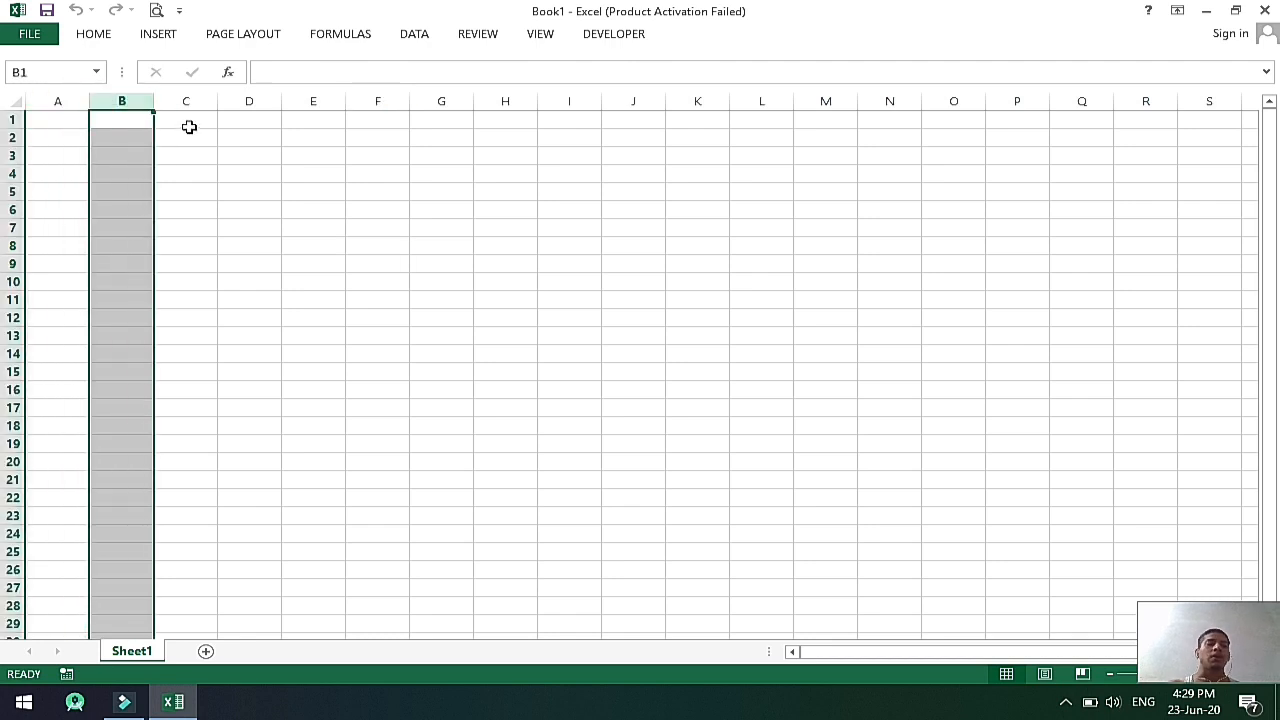
{"action": "left_click", "coordinate": [14, 120]}
{"action": "left_click", "coordinate": [13, 137]}
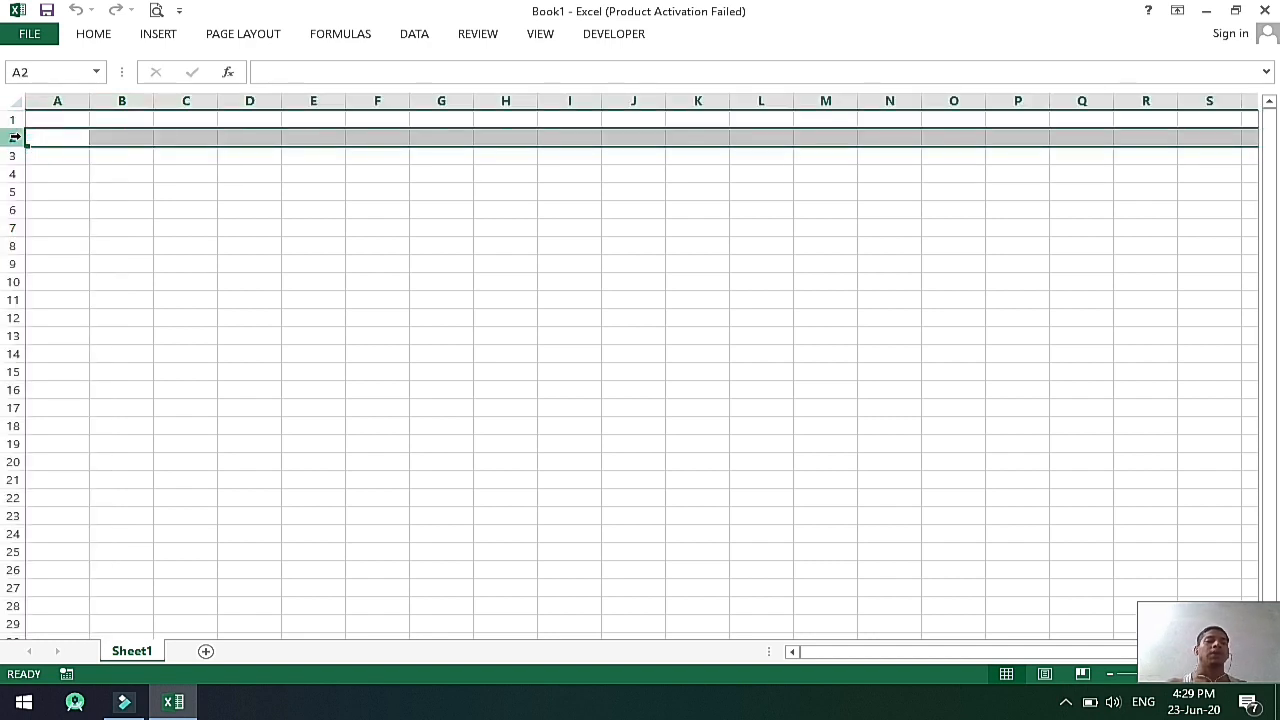
{"action": "left_click", "coordinate": [14, 155]}
{"action": "left_click", "coordinate": [158, 245]}
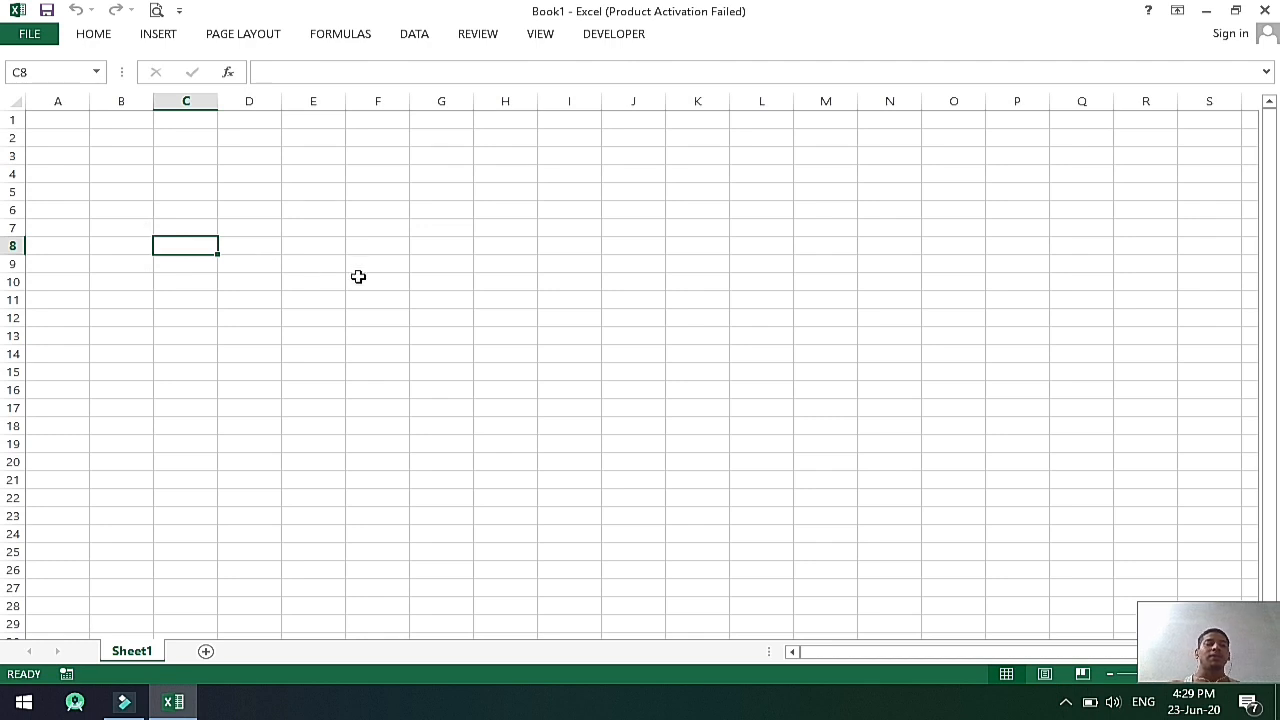
{"action": "left_click", "coordinate": [455, 284]}
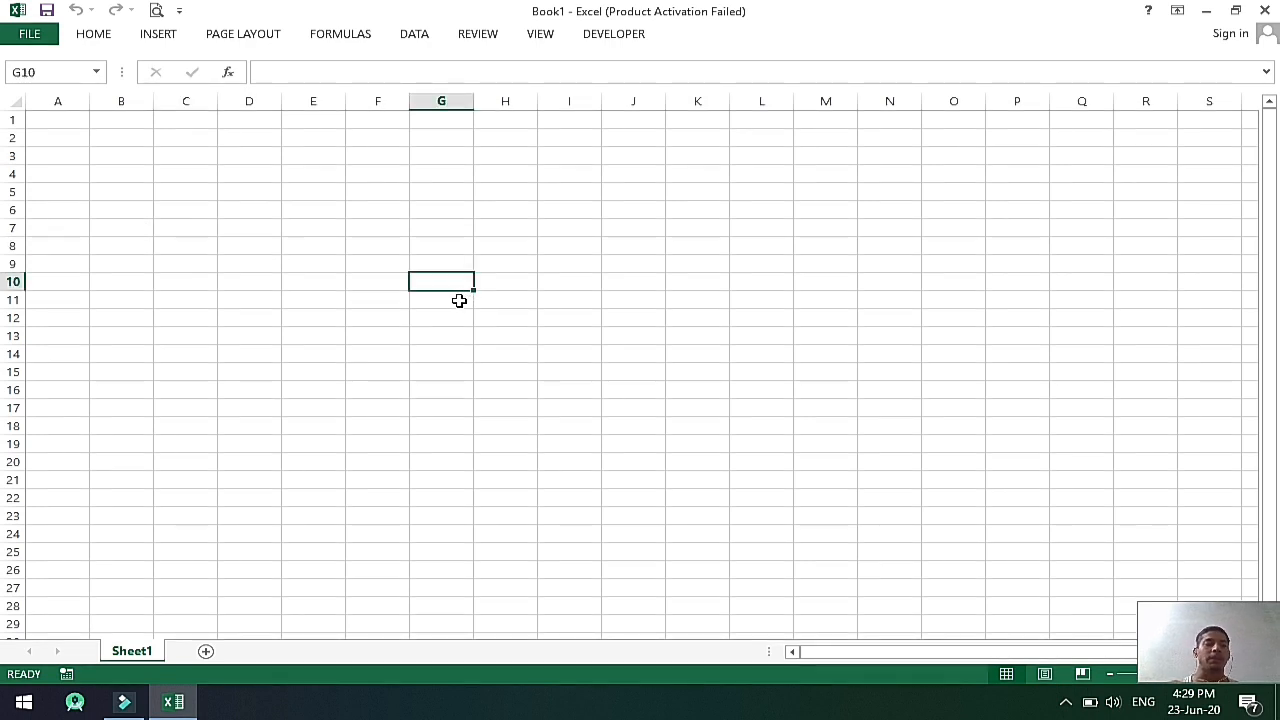
{"action": "left_click", "coordinate": [440, 298]}
{"action": "left_click", "coordinate": [362, 281]}
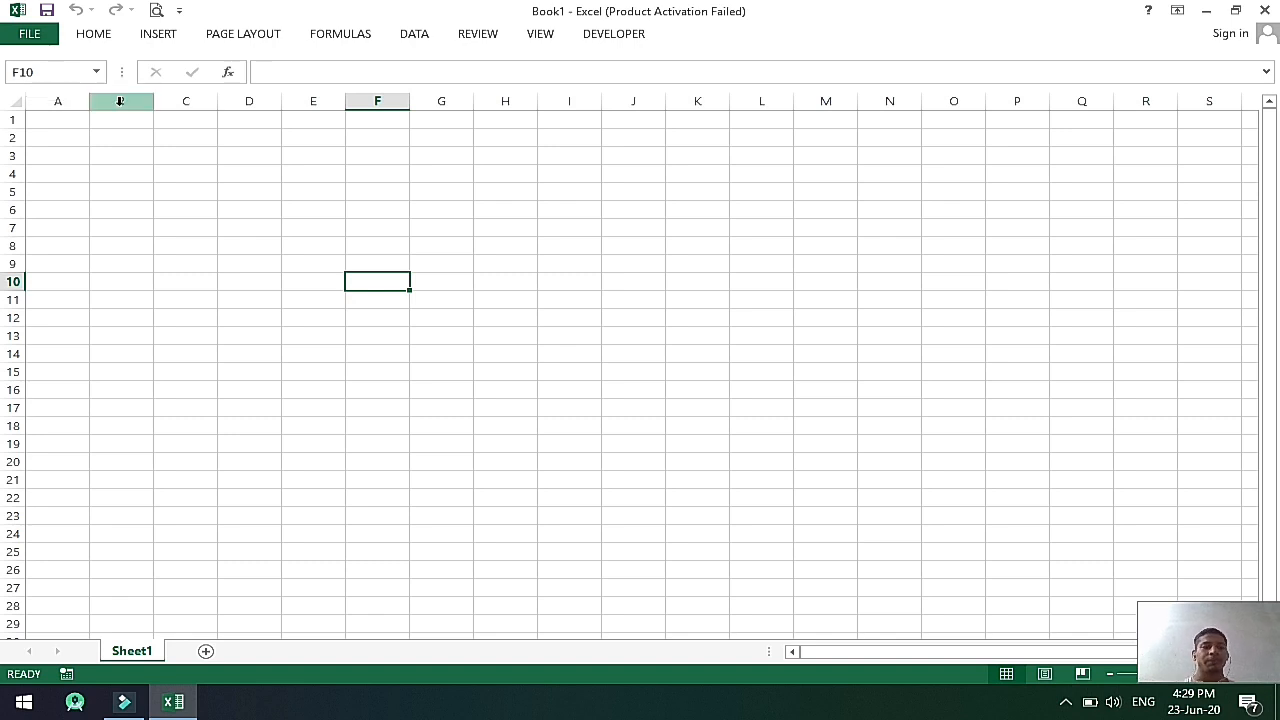
{"action": "left_click", "coordinate": [552, 265]}
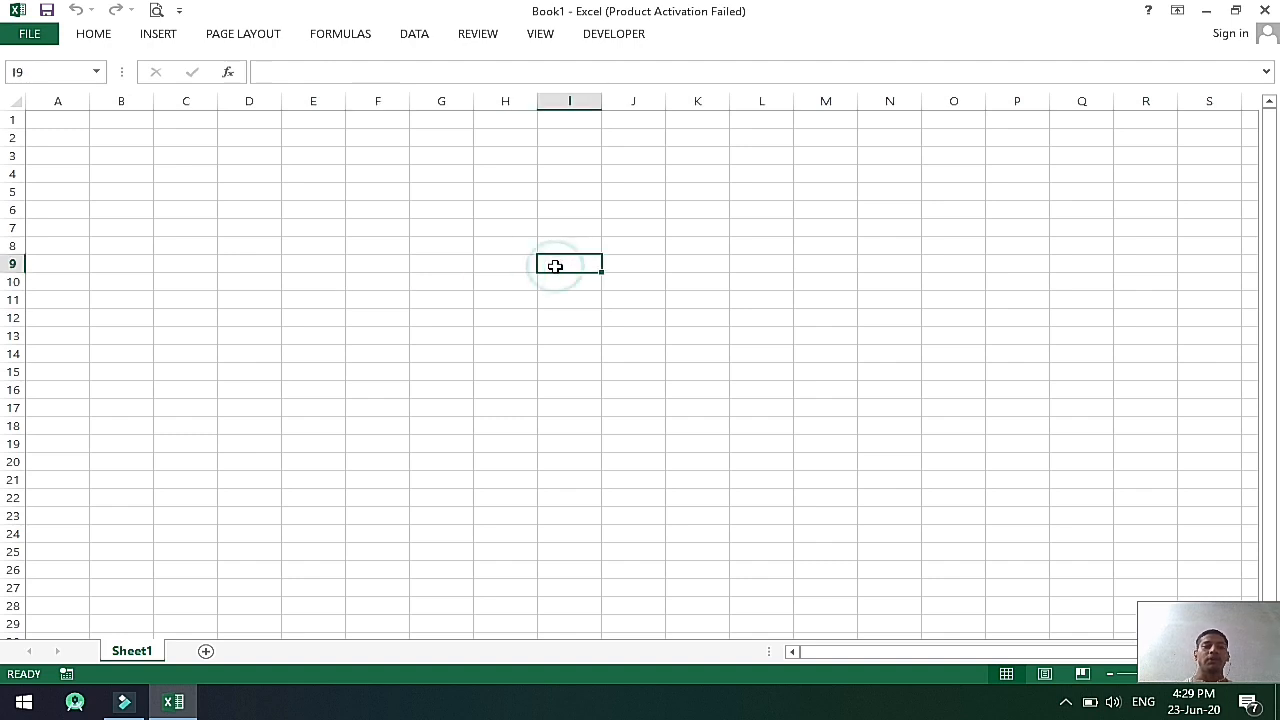
{"action": "left_click", "coordinate": [331, 249]}
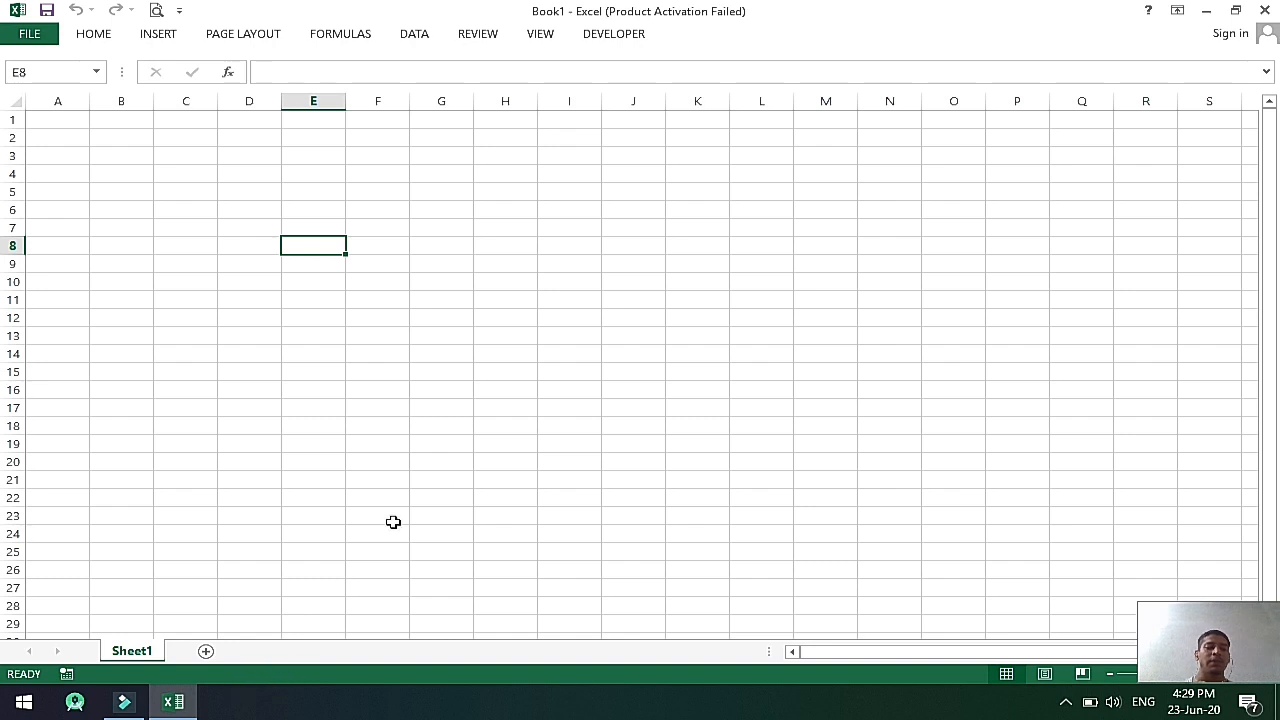
{"action": "left_click", "coordinate": [396, 301]}
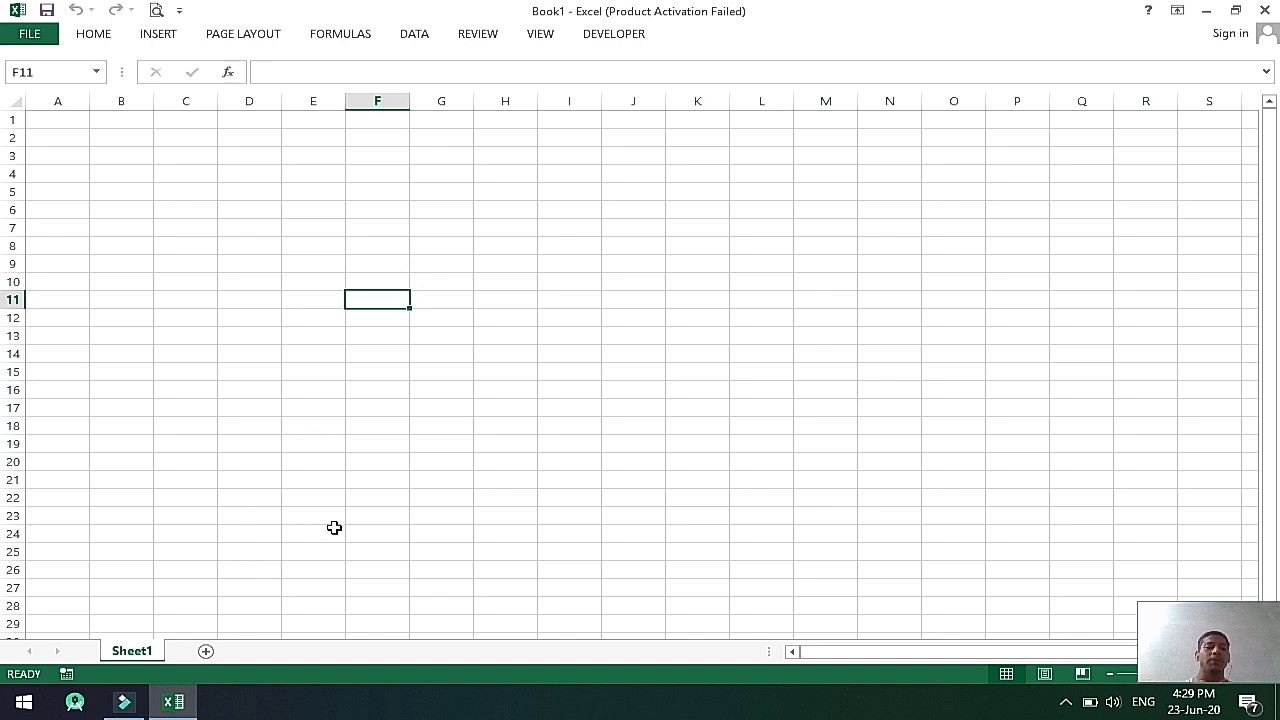
Enter 3 and 4 in cells G8 and H8, and 5 in both G9 and H9.
{"action": "left_click", "coordinate": [415, 244]}
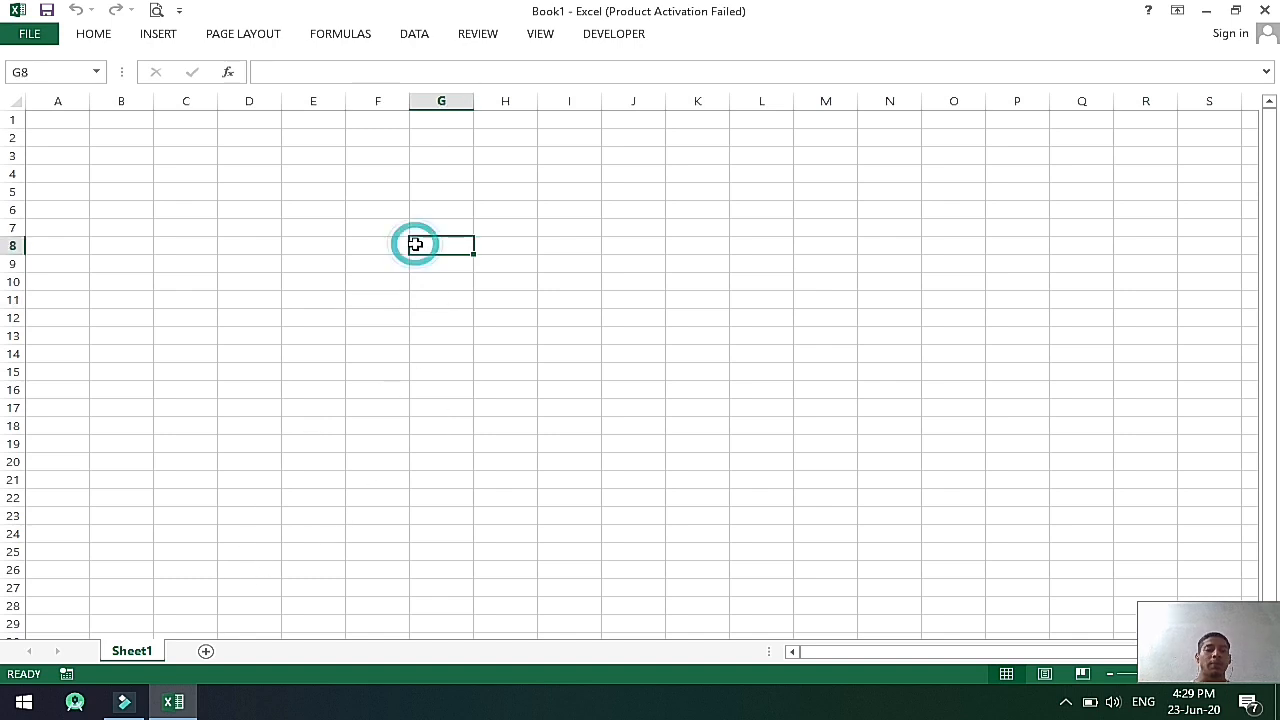
{"action": "type", "text": "3"}
{"action": "key", "text": "Tab"}
{"action": "type", "text": "4"}
{"action": "key", "text": "Down"}
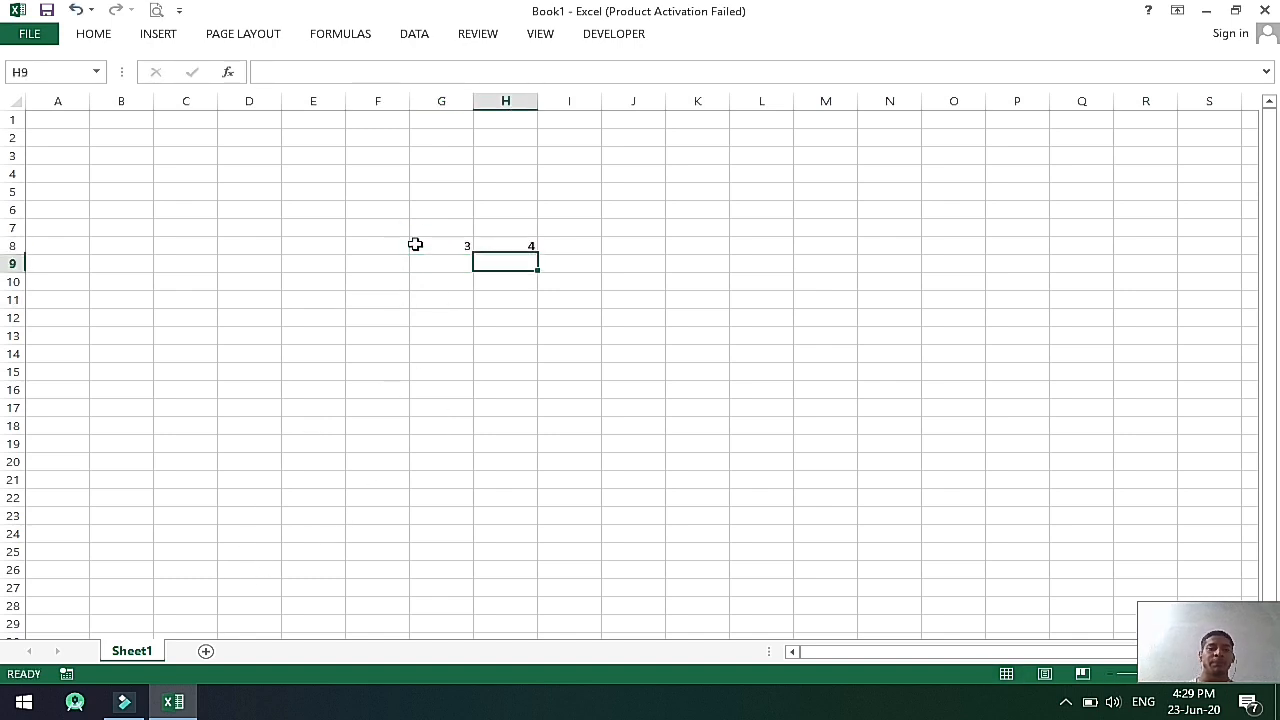
{"action": "type", "text": "5"}
{"action": "key", "text": "Left"}
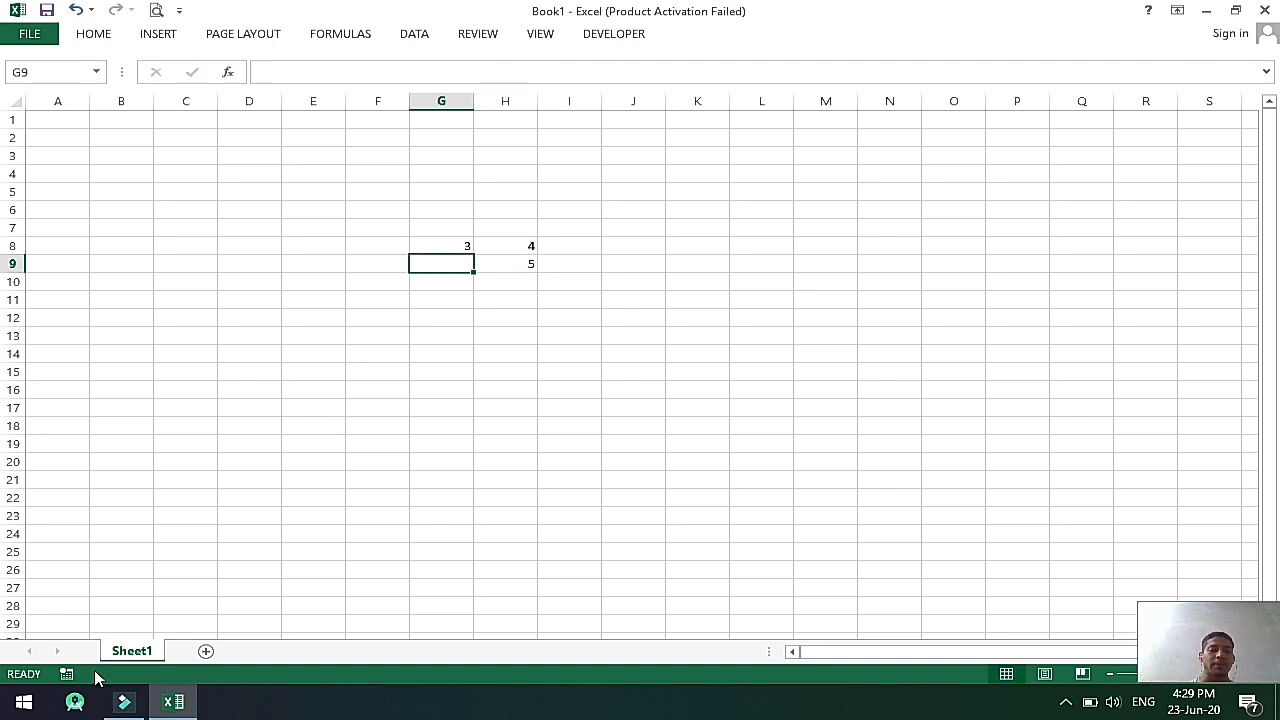
{"action": "type", "text": "5"}
{"action": "key", "text": "Tab"}
{"action": "key", "text": "Right"}
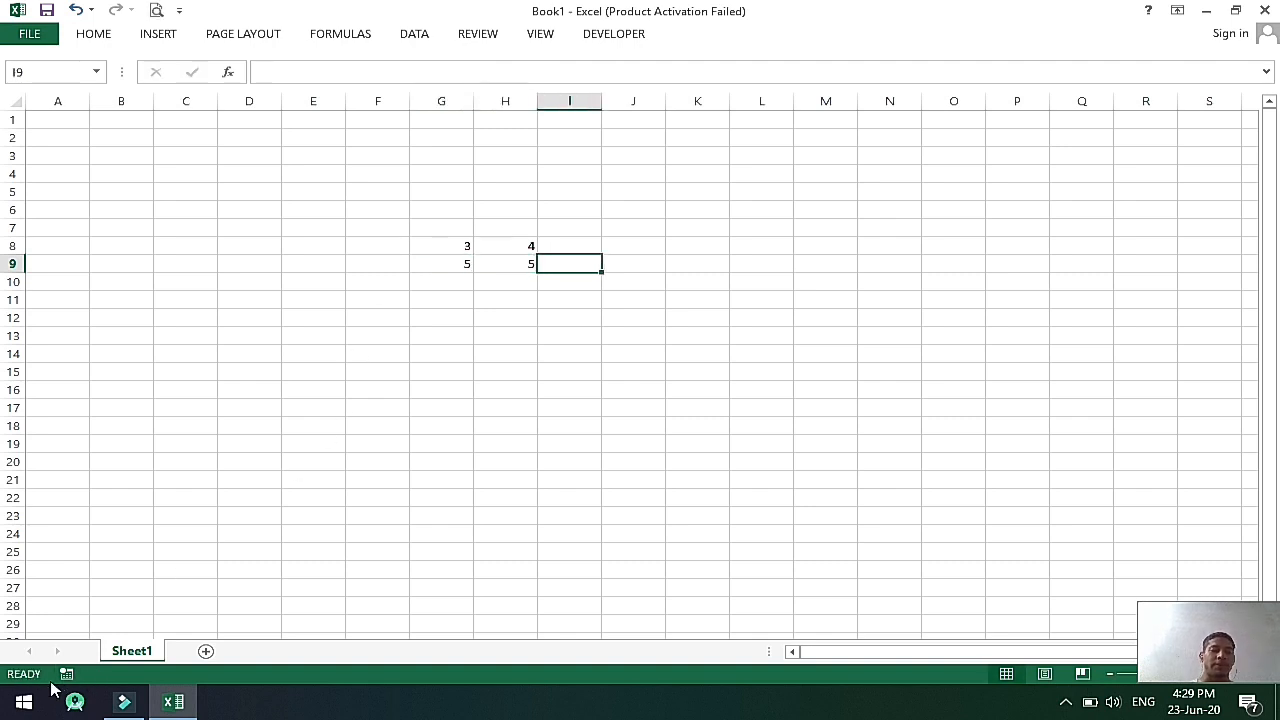
Select the range G8:H9 to check its average, count and sum, and clear its contents.
{"action": "key", "text": "Right"}
{"action": "key", "text": "Left"}
{"action": "key", "text": "Left"}
{"action": "key", "text": "Left"}
{"action": "key", "text": "Up"}
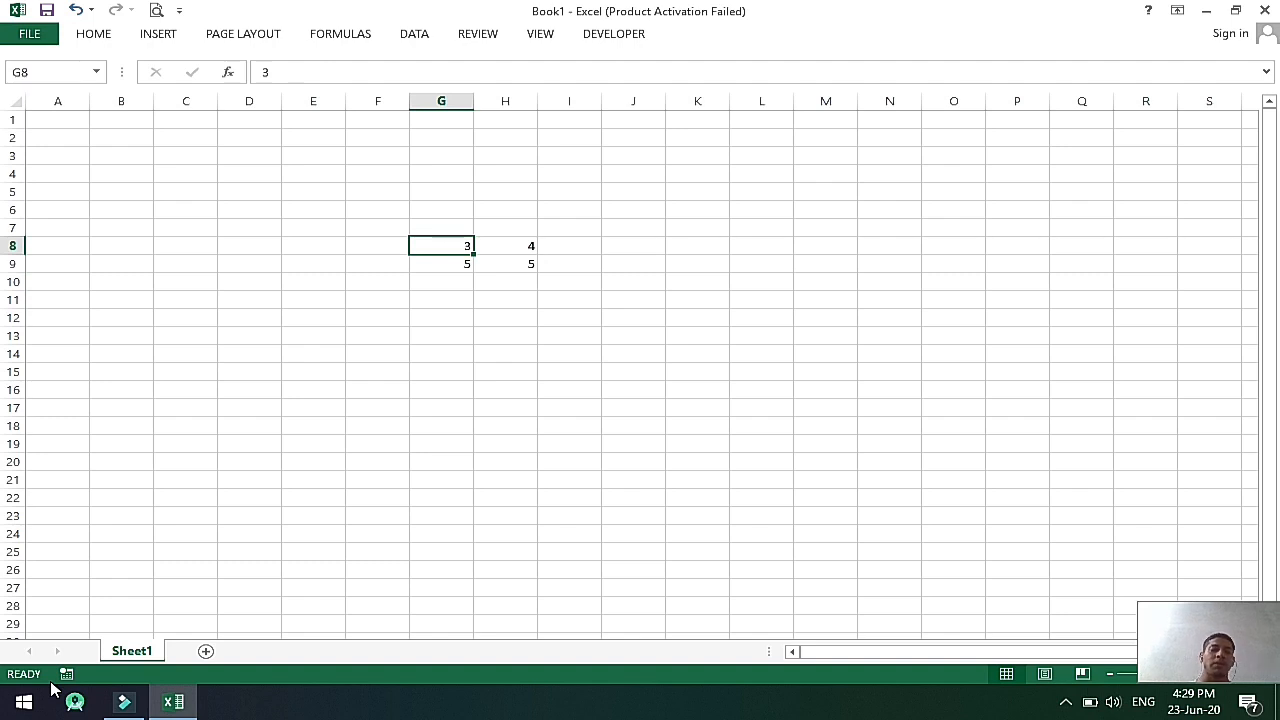
{"action": "key", "text": "shift+Right"}
{"action": "key", "text": "shift+Down"}
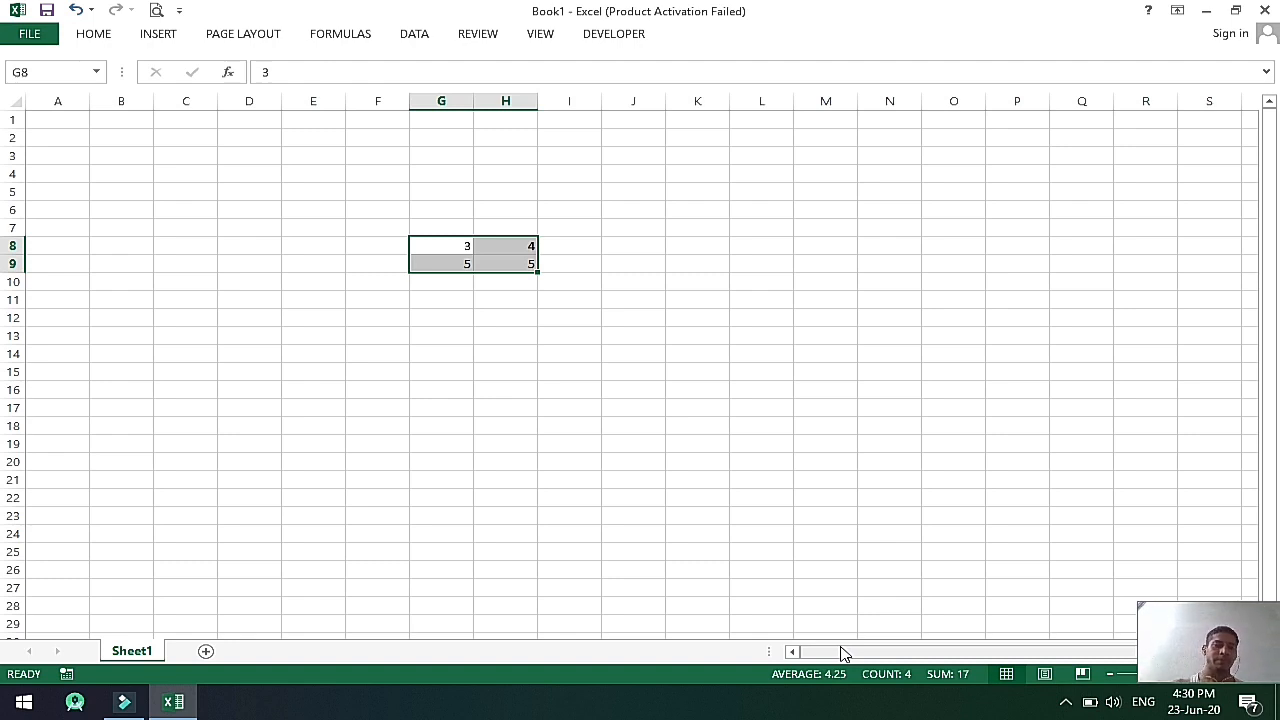
{"action": "key", "text": "Delete"}
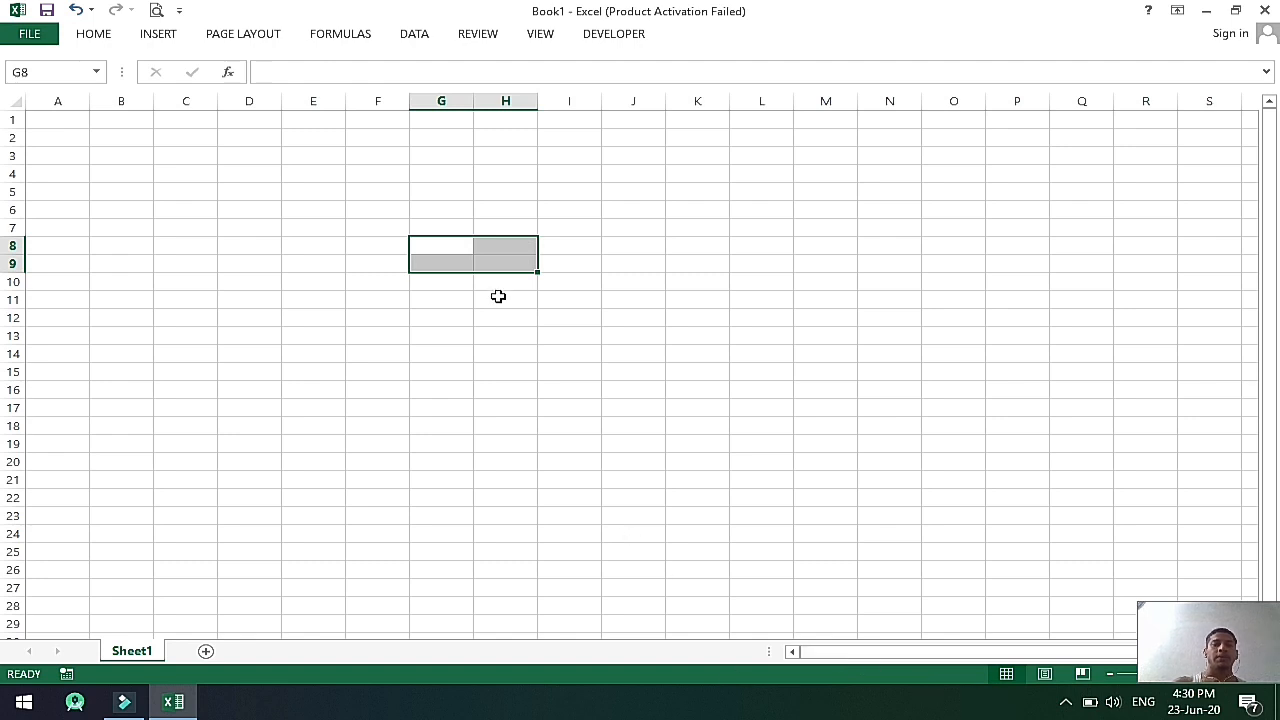
Merge and center the range G5:J6 into a single title cell.
{"action": "left_click", "coordinate": [465, 187]}
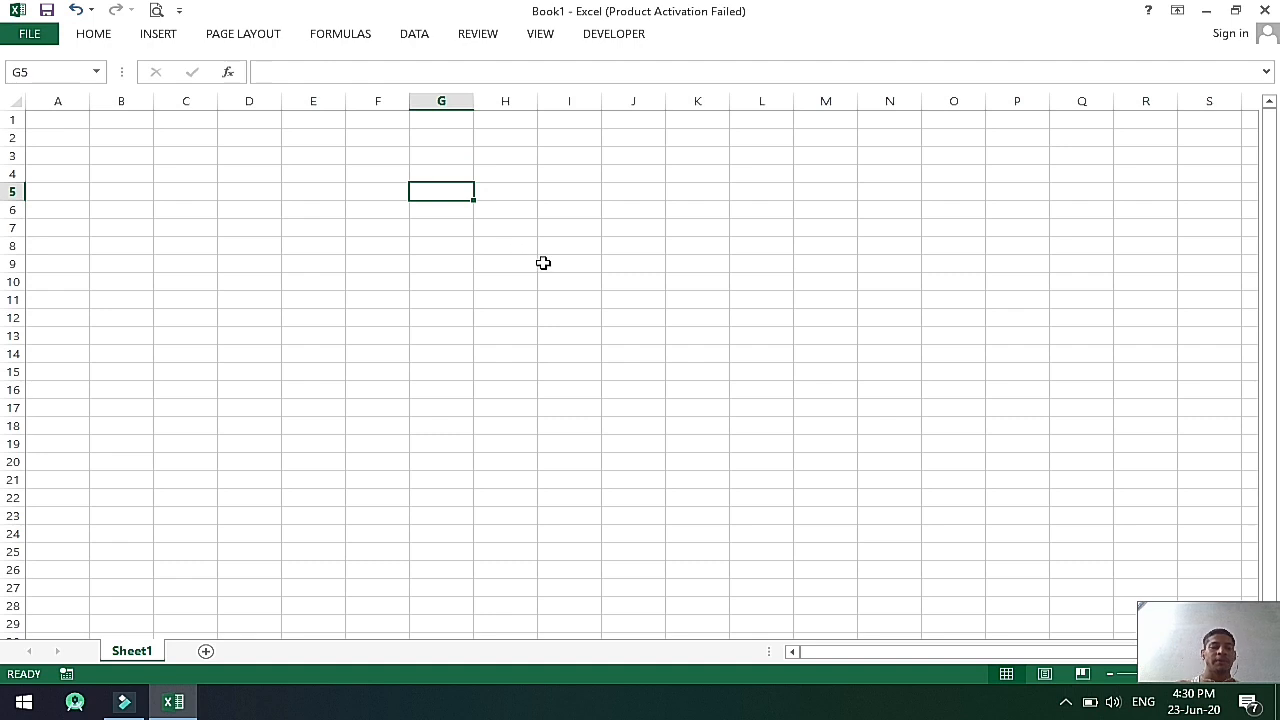
{"action": "key", "text": "shift+Right"}
{"action": "key", "text": "shift+Right"}
{"action": "key", "text": "shift+Right"}
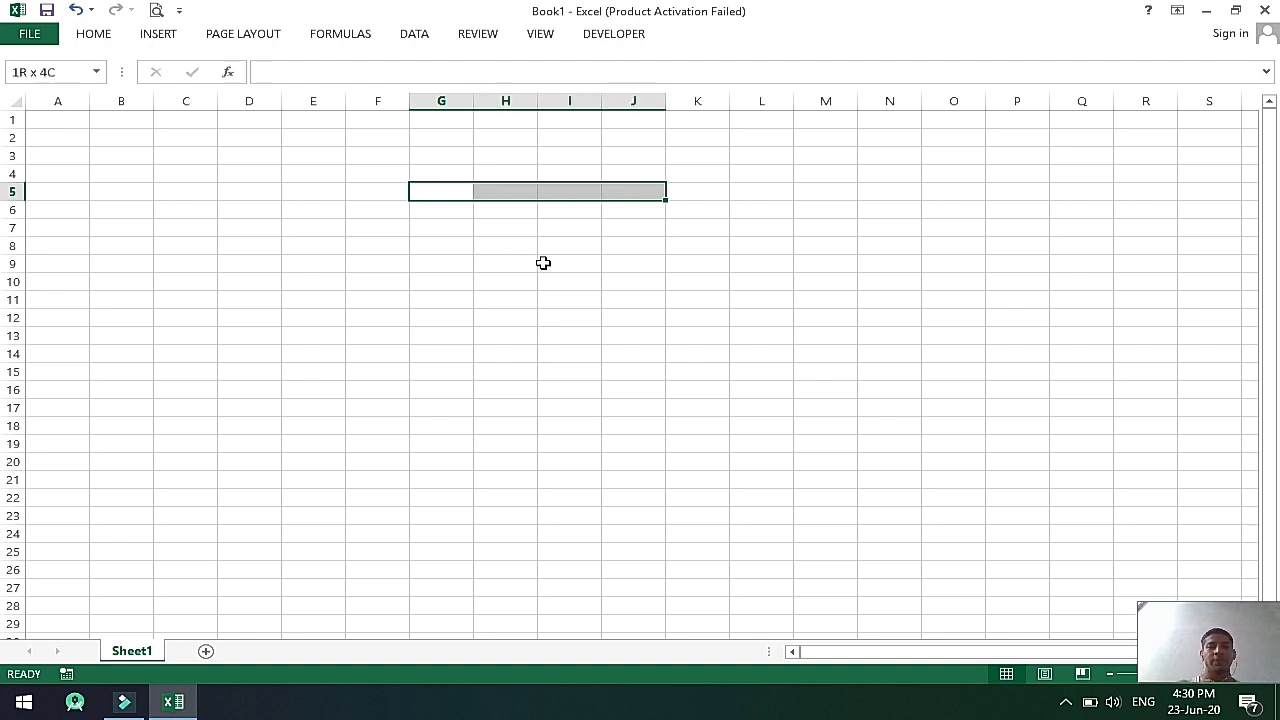
{"action": "key", "text": "shift+Down"}
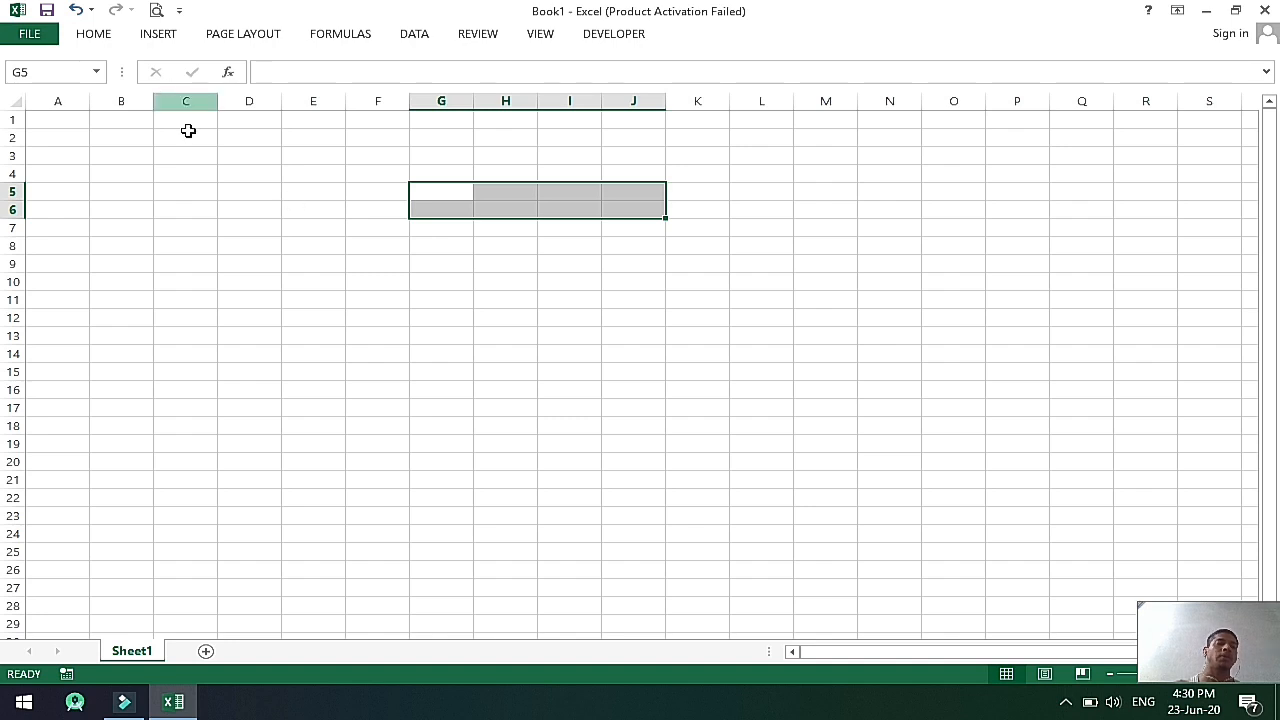
{"action": "left_click", "coordinate": [102, 40]}
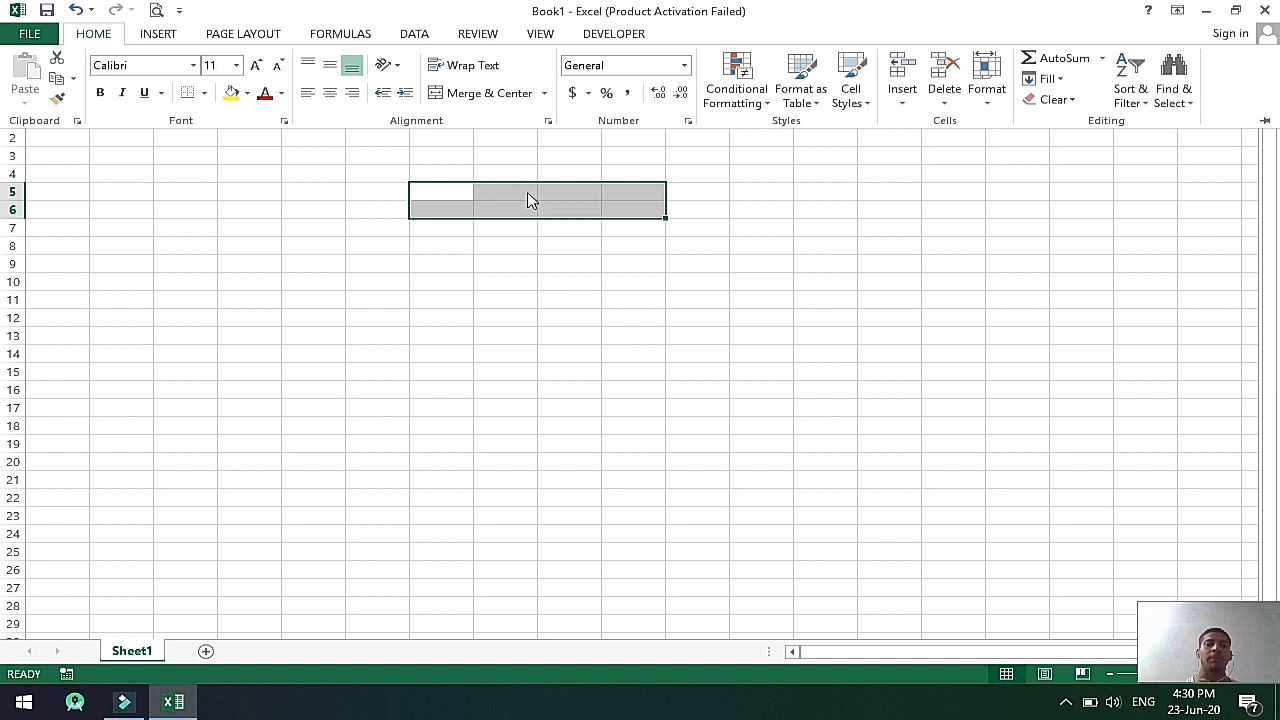
{"action": "left_click", "coordinate": [546, 93]}
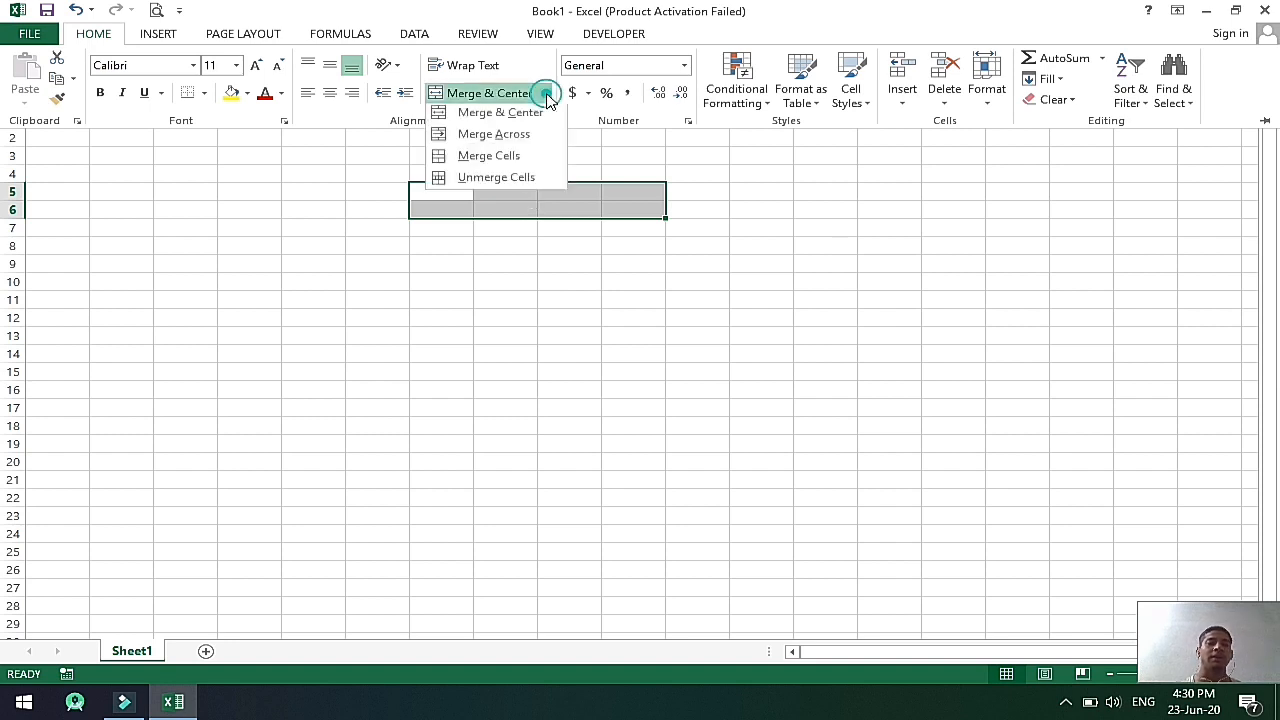
{"action": "left_click", "coordinate": [530, 124]}
{"action": "left_click", "coordinate": [532, 198]}
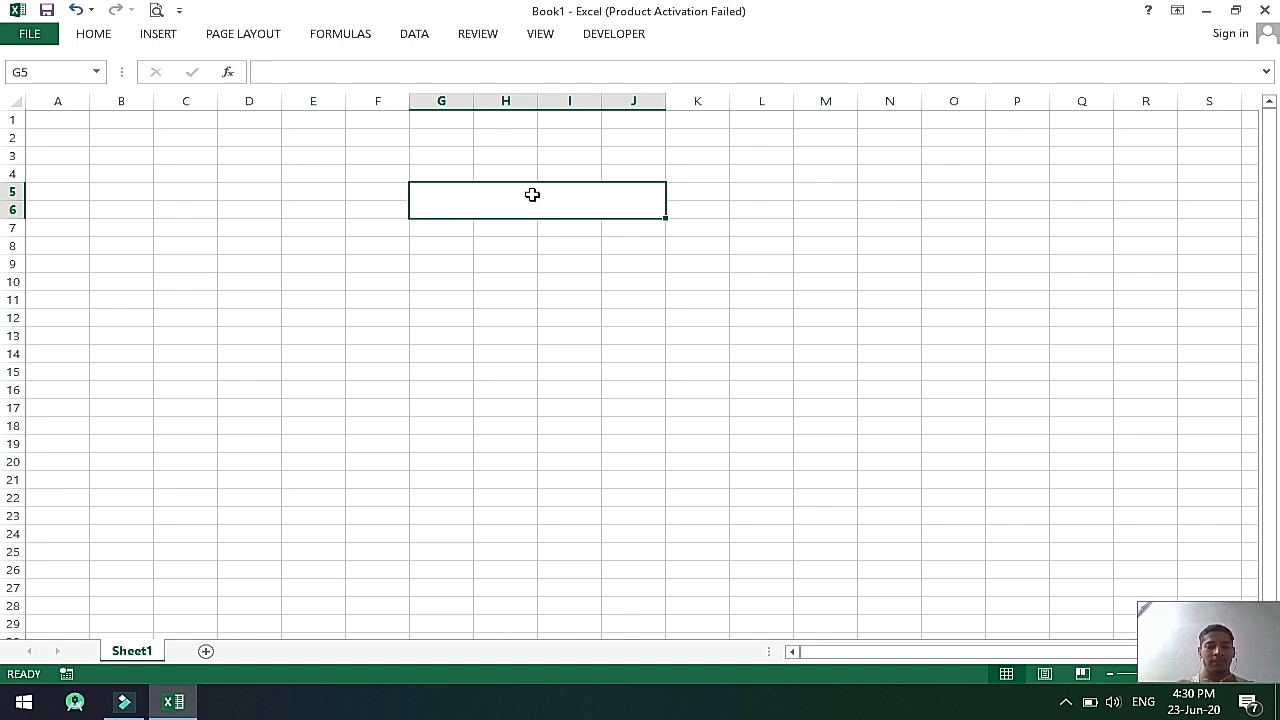
Enter the title STUDENT MARKS RECORD in the merged cell G5:J6.
{"action": "type", "text": "STUDENT"}
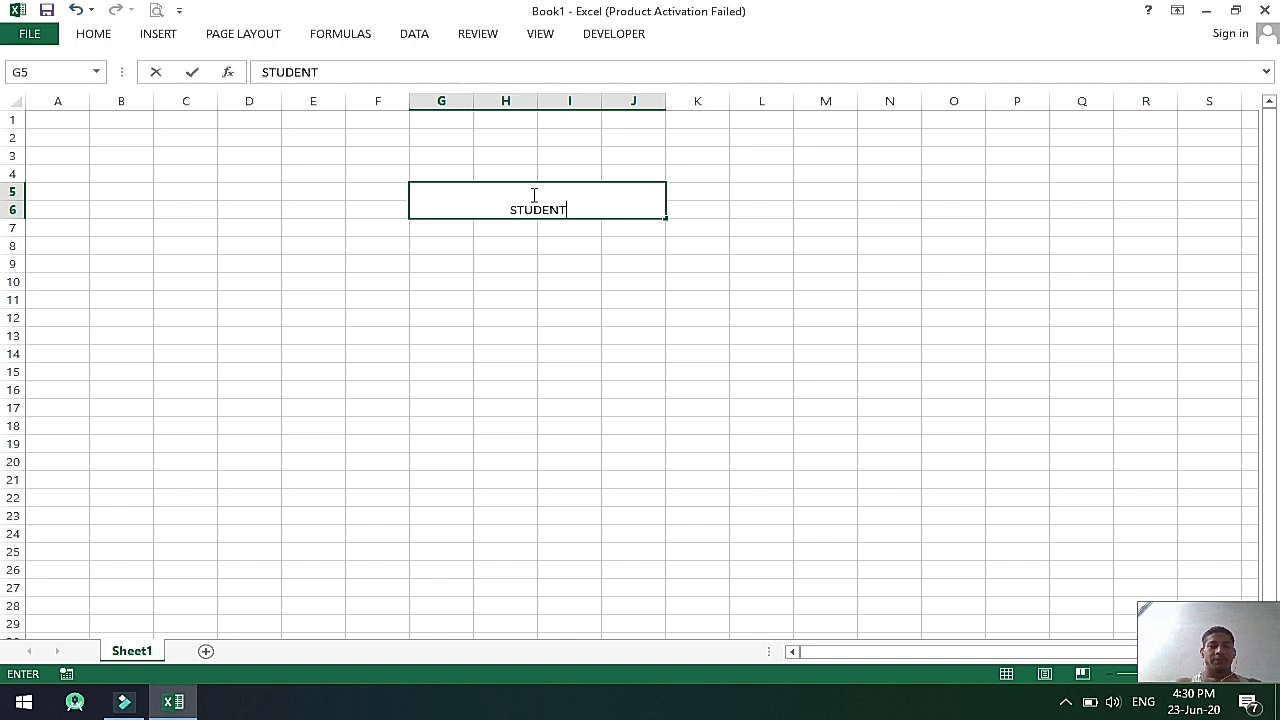
{"action": "type", "text": " MARK"}
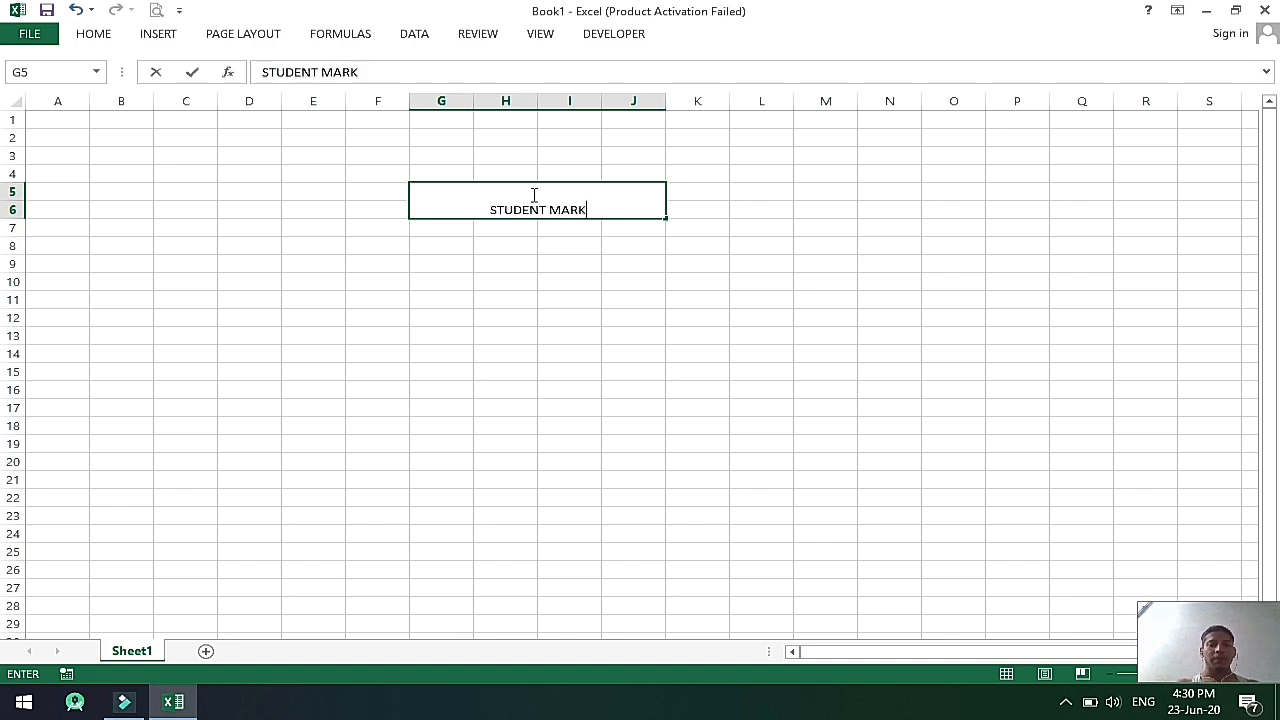
{"action": "type", "text": "S RECORD"}
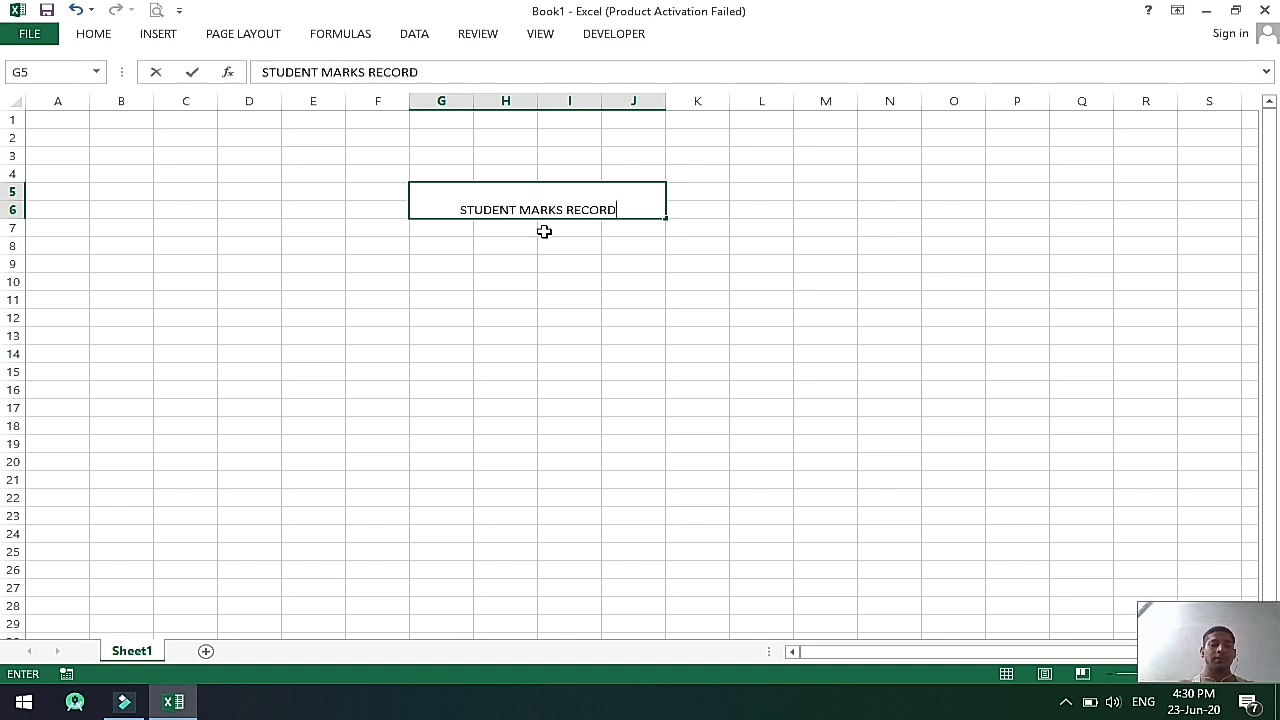
{"action": "left_click", "coordinate": [579, 270]}
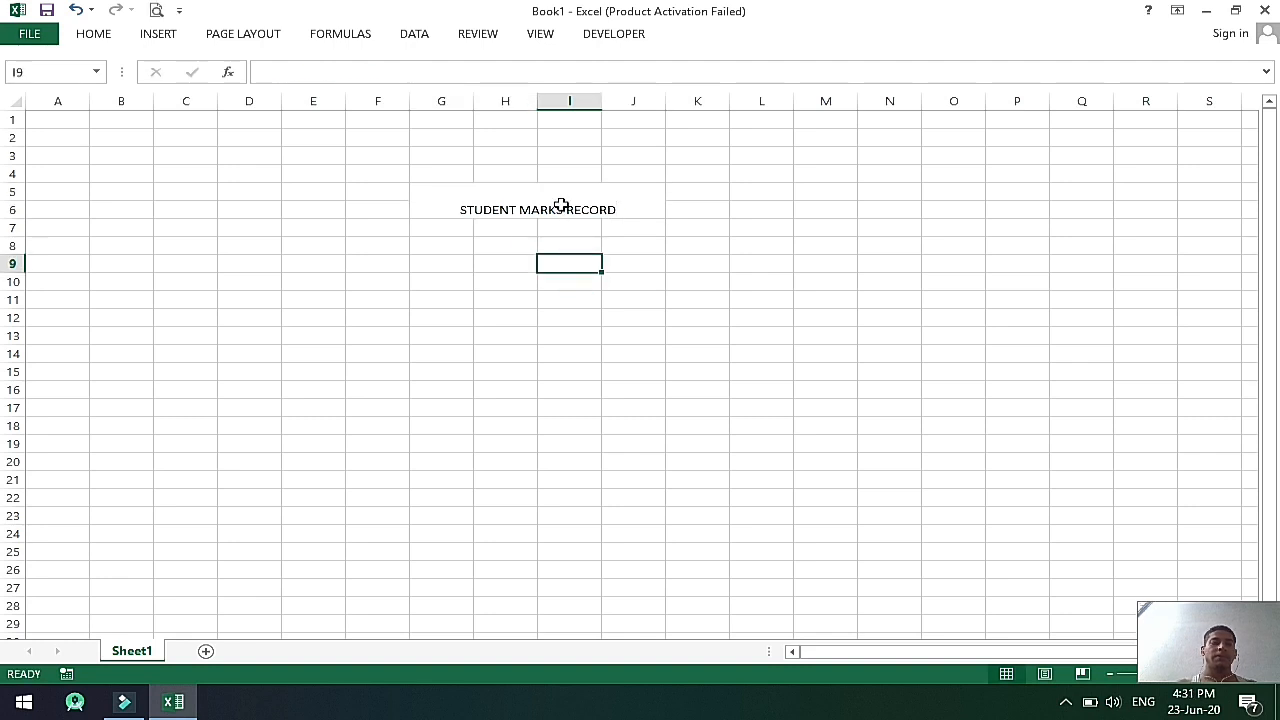
Middle-align the STUDENT MARKS RECORD title vertically in its merged cell.
{"action": "left_click", "coordinate": [561, 206]}
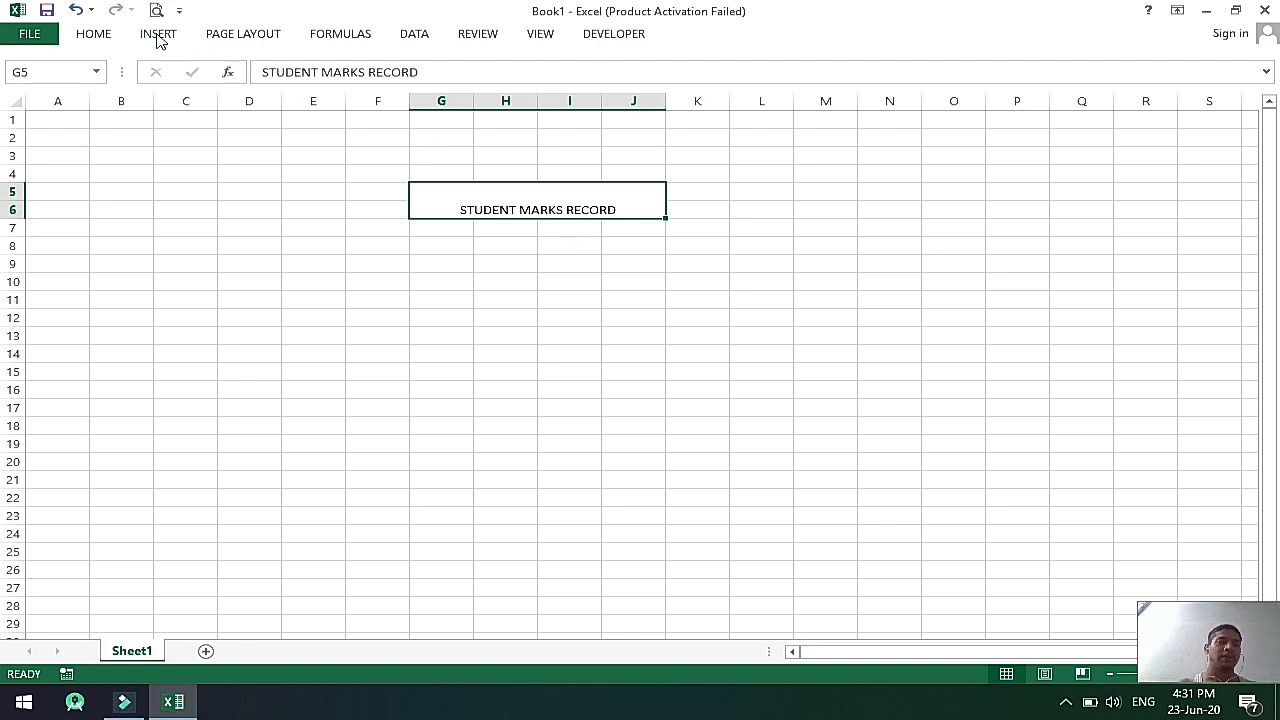
{"action": "left_click", "coordinate": [96, 34]}
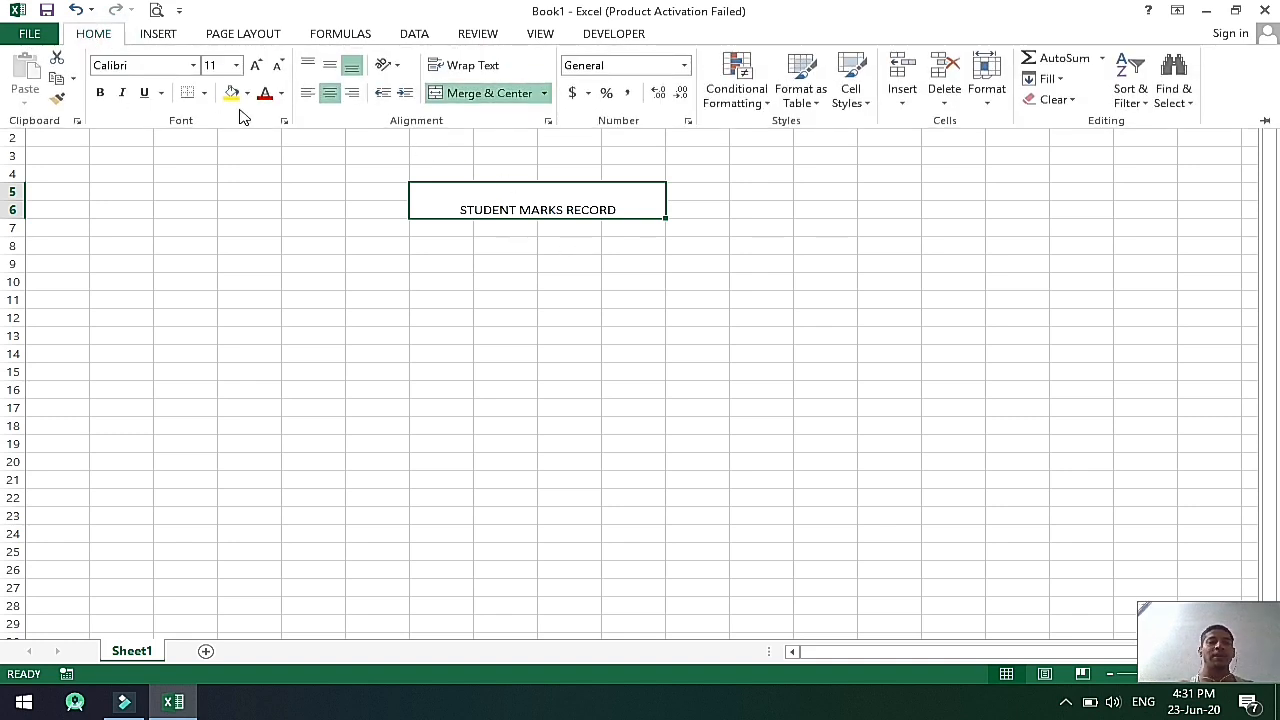
{"action": "left_click", "coordinate": [331, 66]}
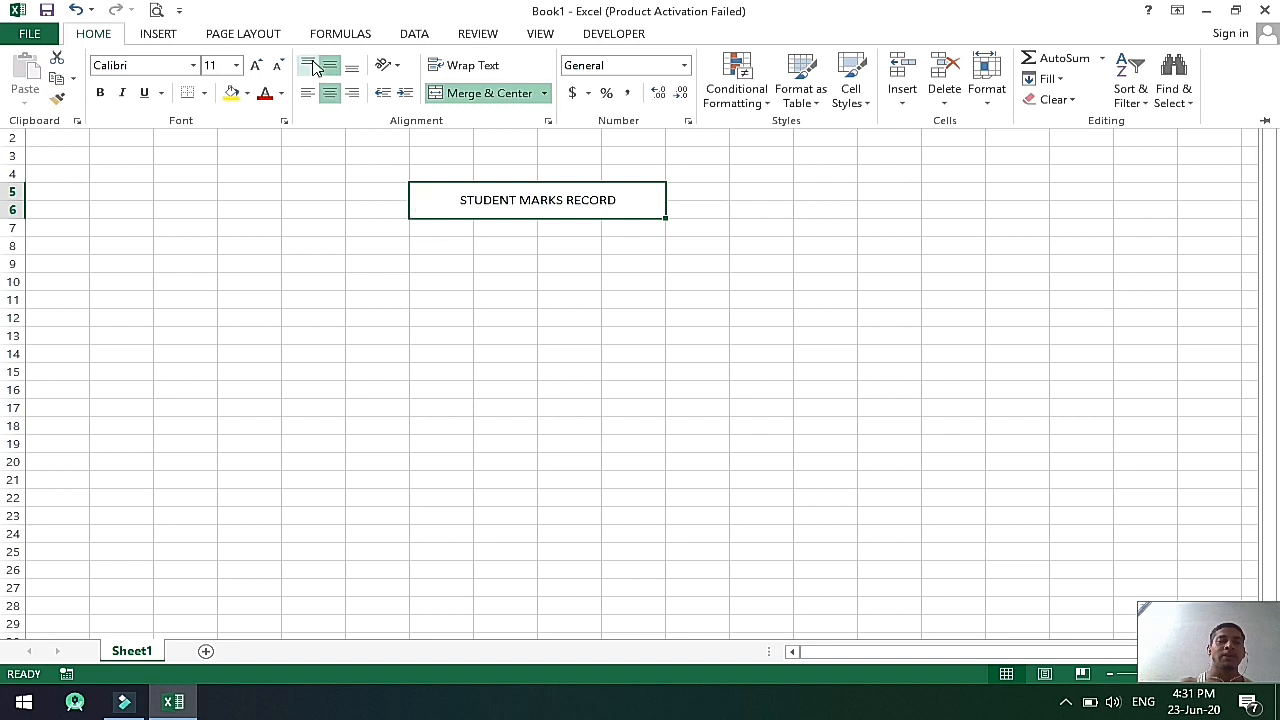
Try left and top alignment on the title, and restore its middle and center alignment.
{"action": "left_click", "coordinate": [314, 94]}
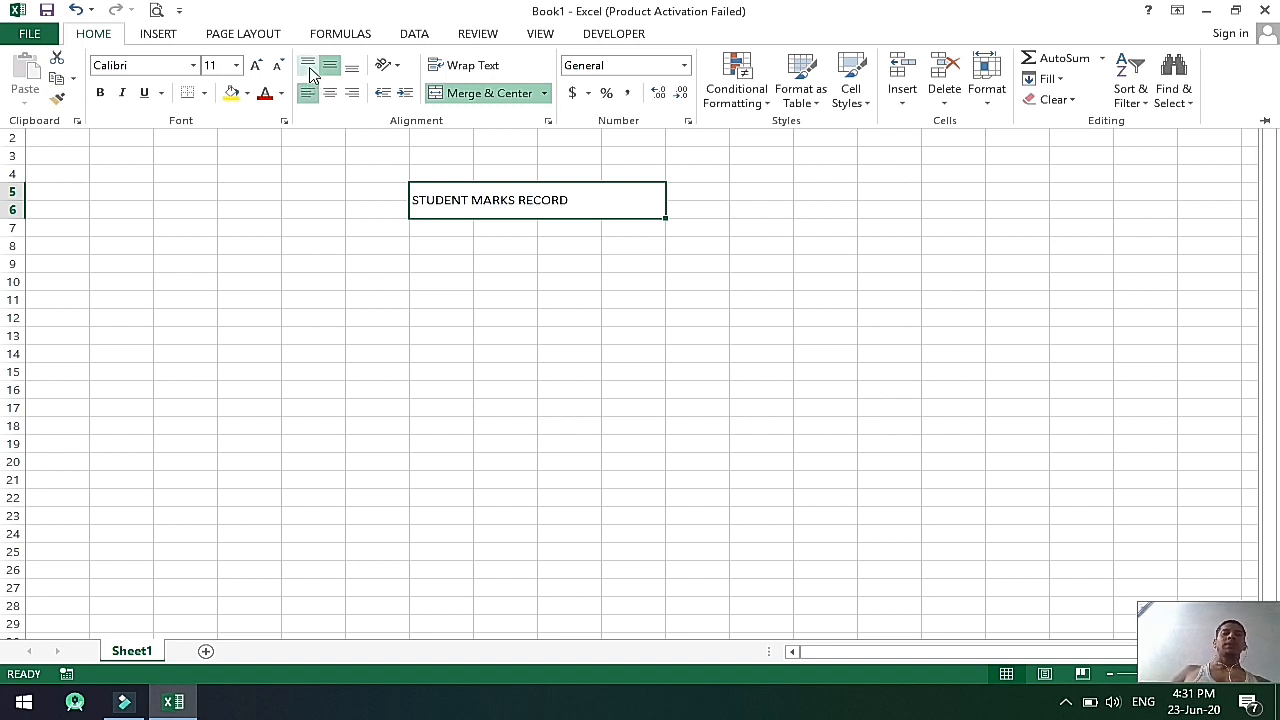
{"action": "left_click", "coordinate": [309, 70]}
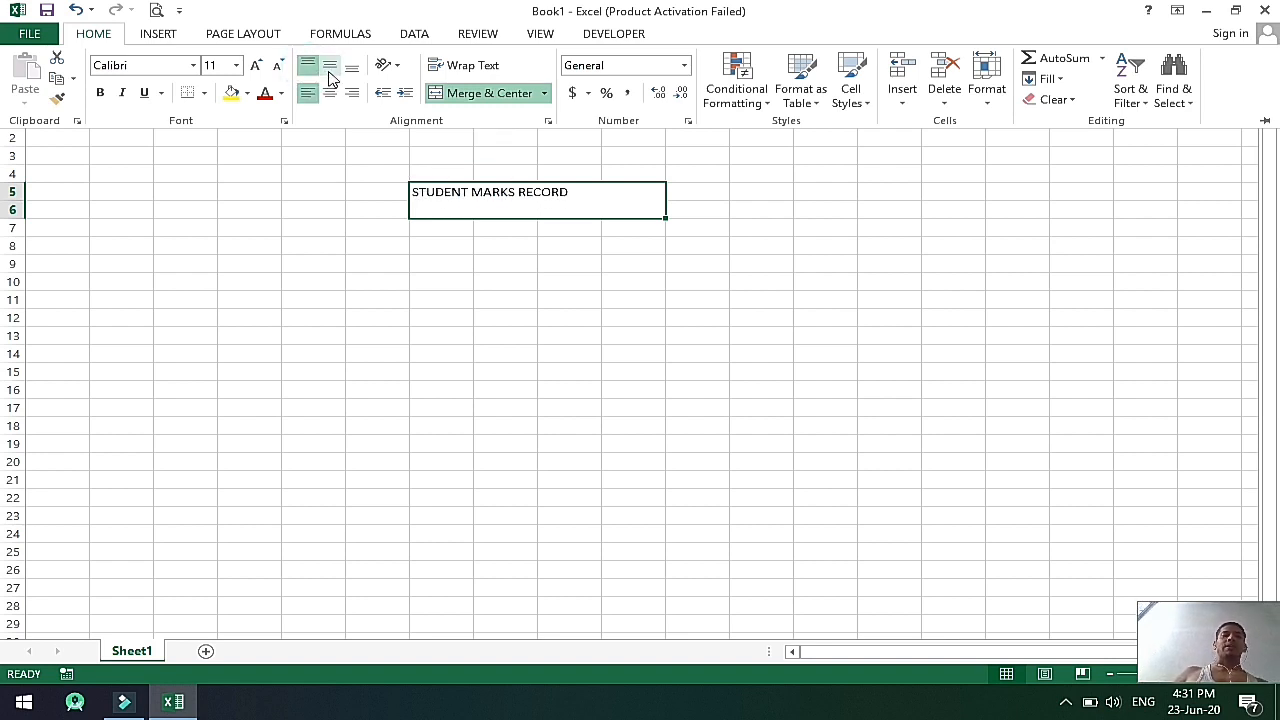
{"action": "left_click", "coordinate": [331, 68]}
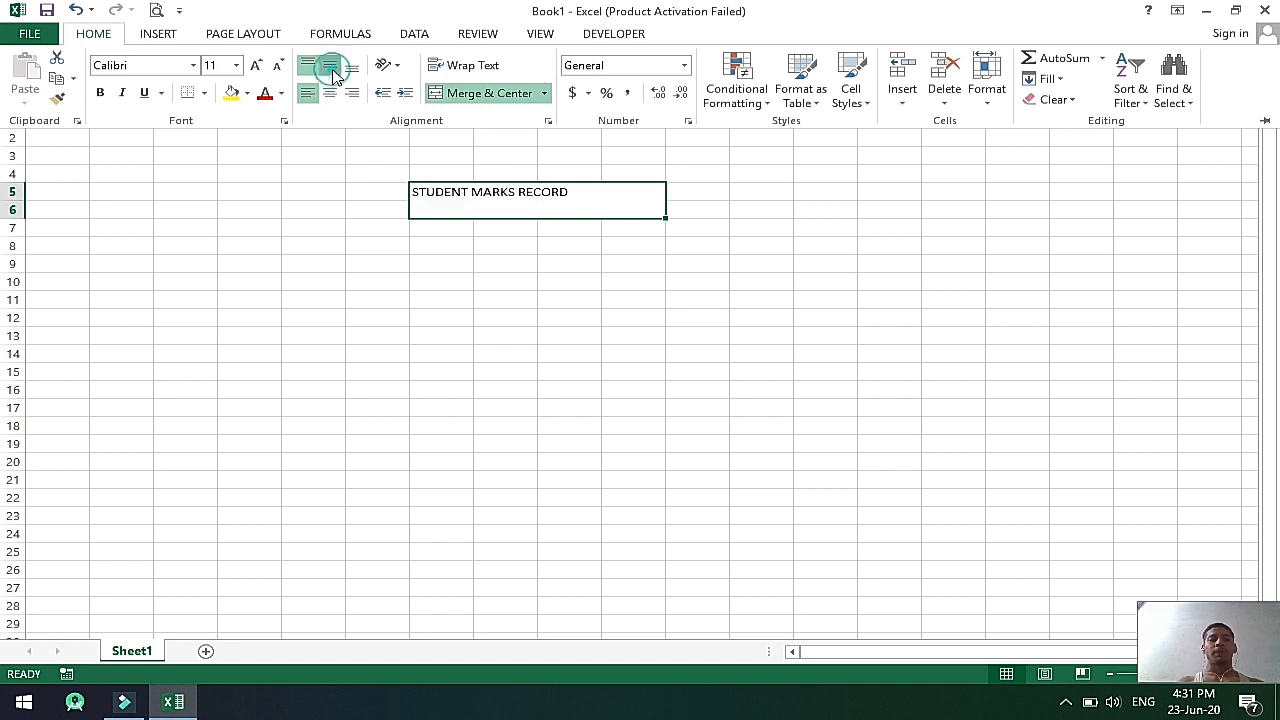
{"action": "left_click", "coordinate": [331, 93]}
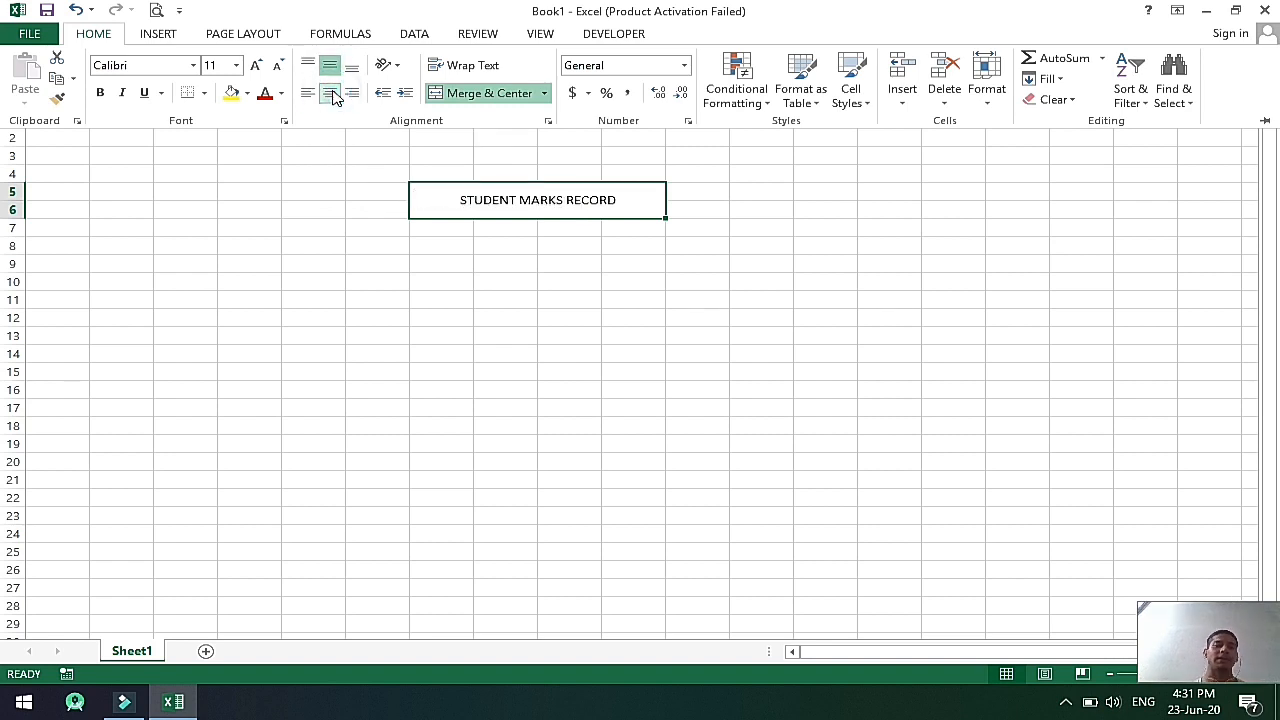
Enter the column heading NAME in cell E9.
{"action": "left_click", "coordinate": [379, 268]}
{"action": "left_click", "coordinate": [329, 246]}
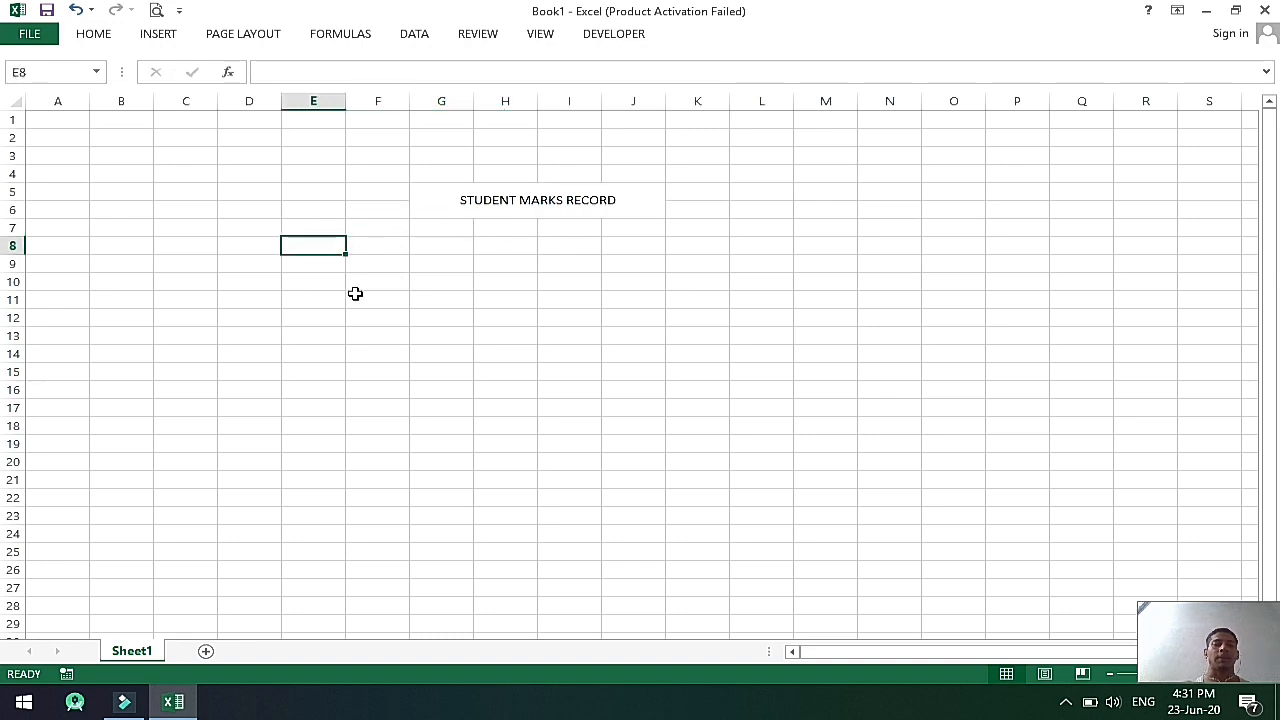
{"action": "key", "text": "Down"}
{"action": "type", "text": "NAME"}
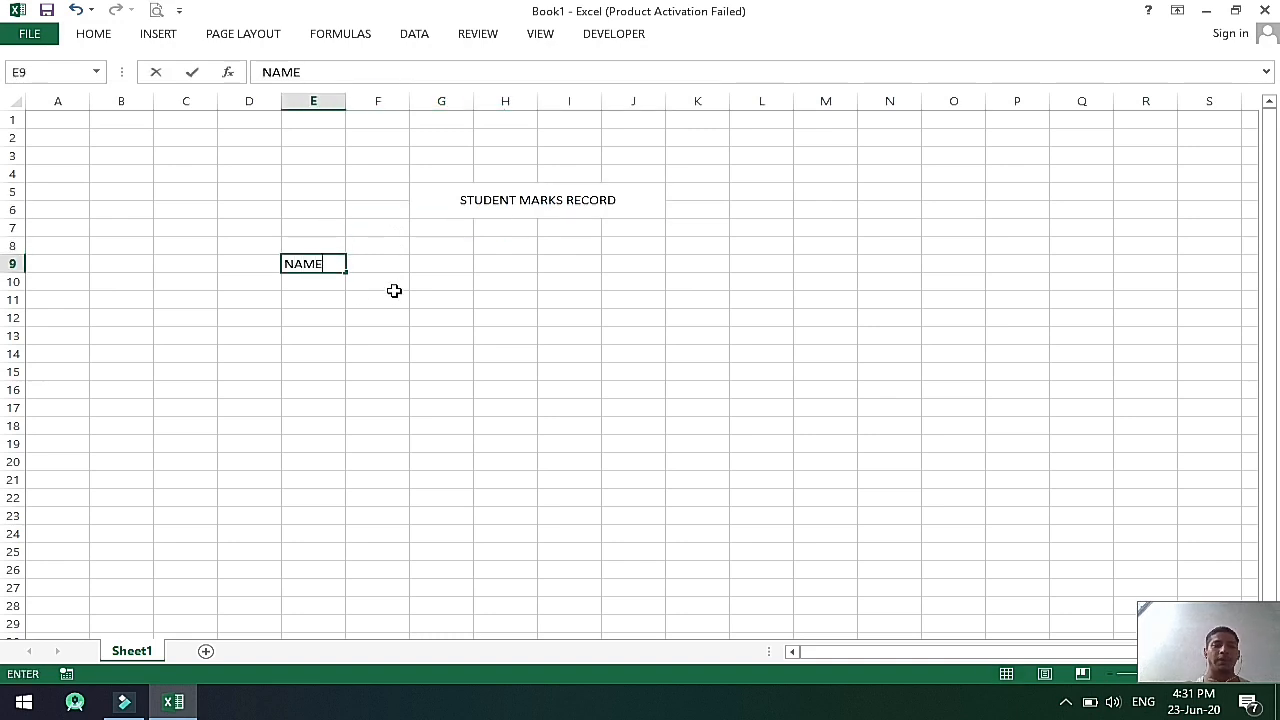
{"action": "key", "text": "Tab"}
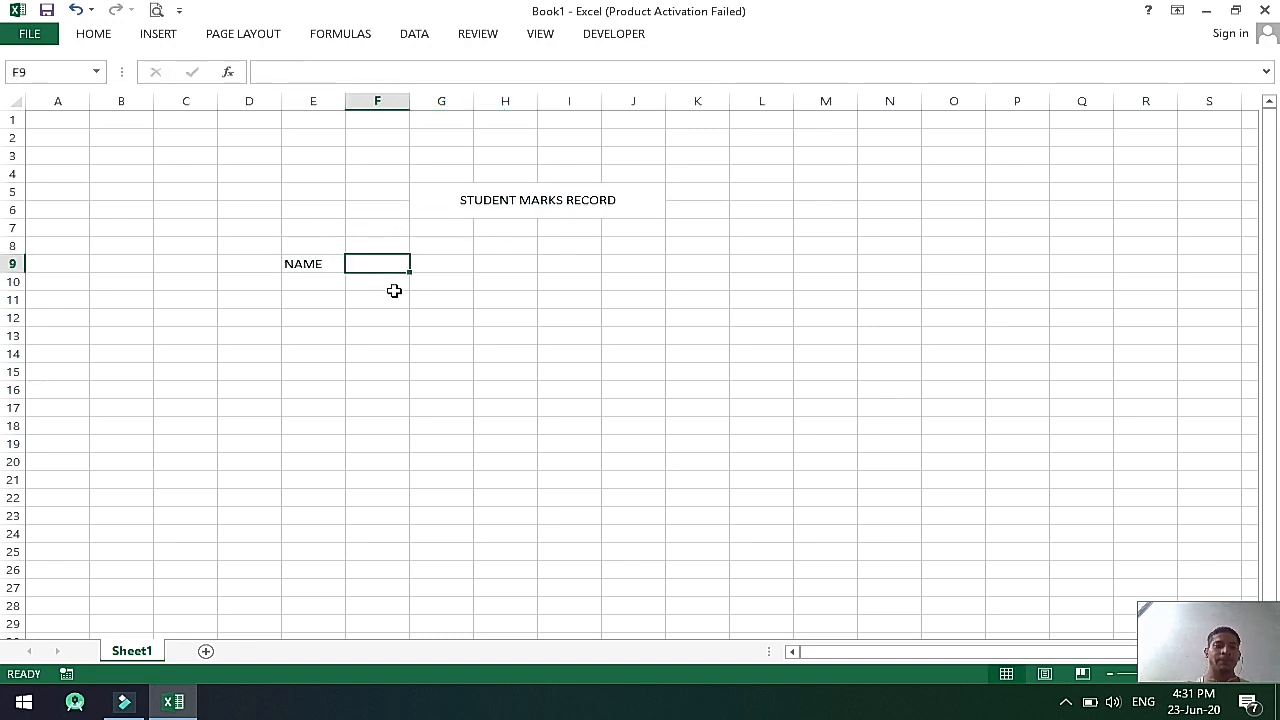
Merge and center the range F8:J8 and enter the heading SUBJECT in it.
{"action": "key", "text": "Up"}
{"action": "key", "text": "shift+Right"}
{"action": "key", "text": "shift+Right"}
{"action": "key", "text": "shift+Right"}
{"action": "key", "text": "shift+Right"}
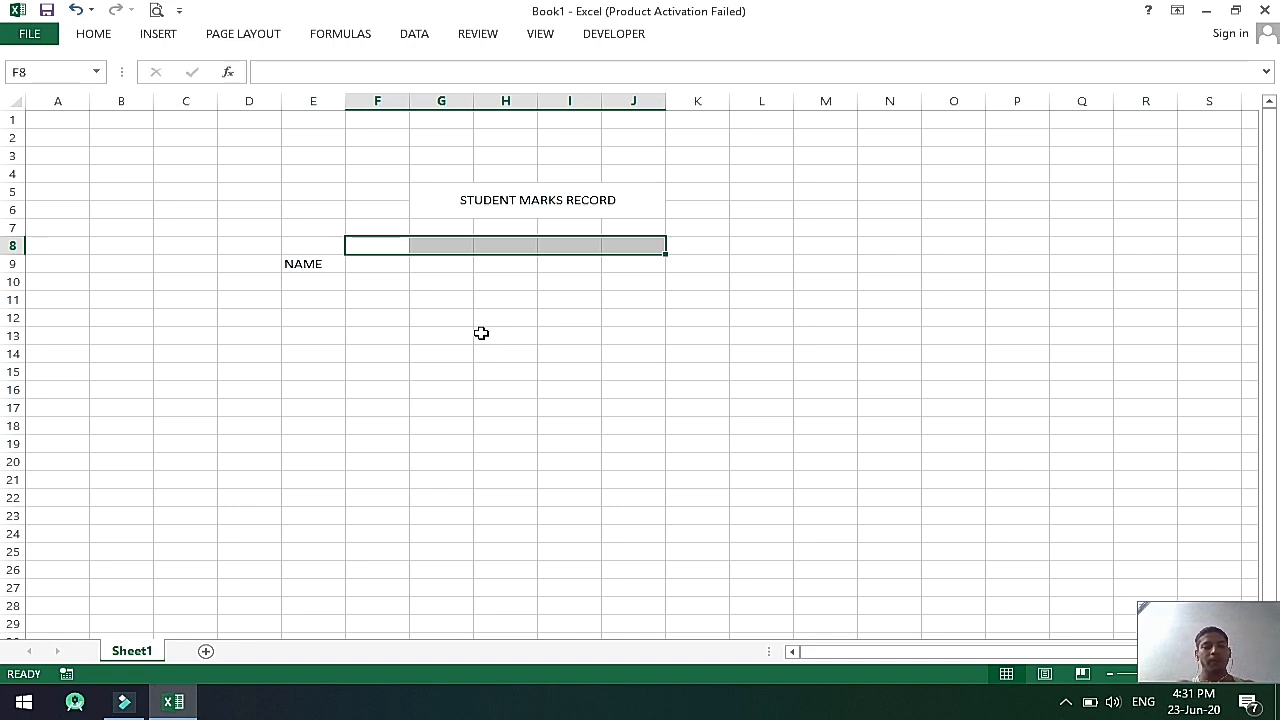
{"action": "key", "text": "alt"}
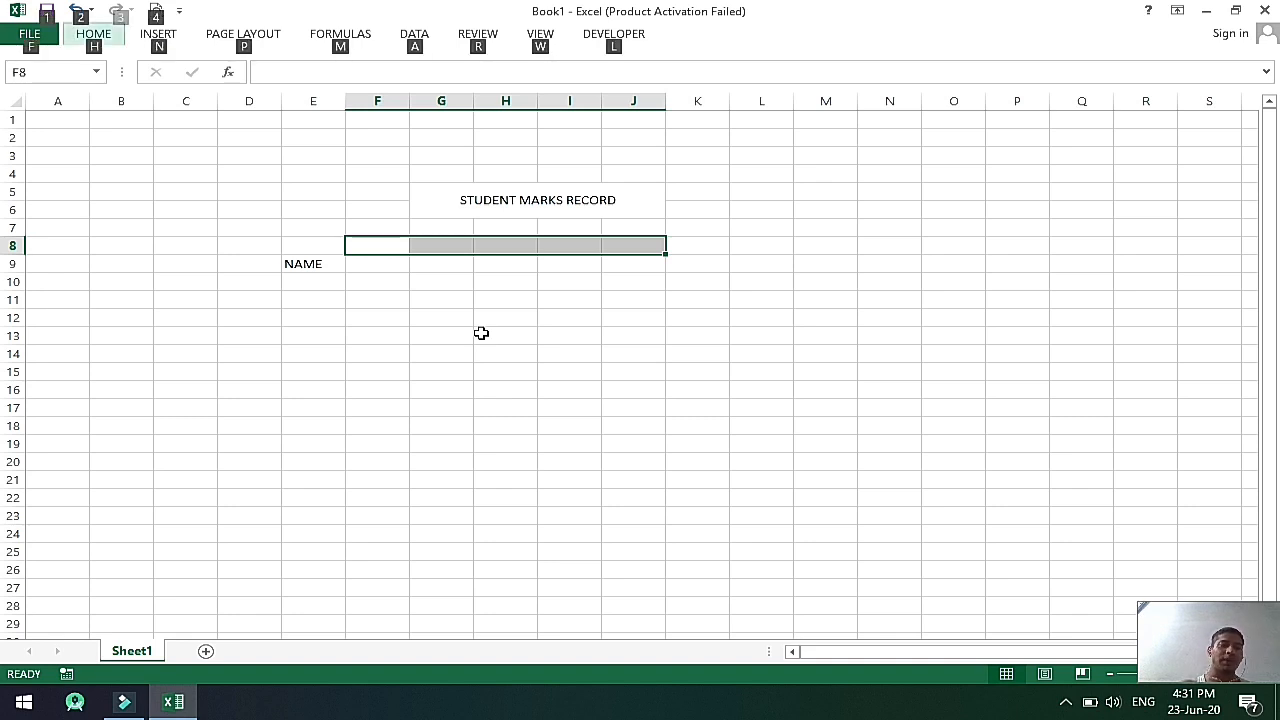
{"action": "key", "text": "h"}
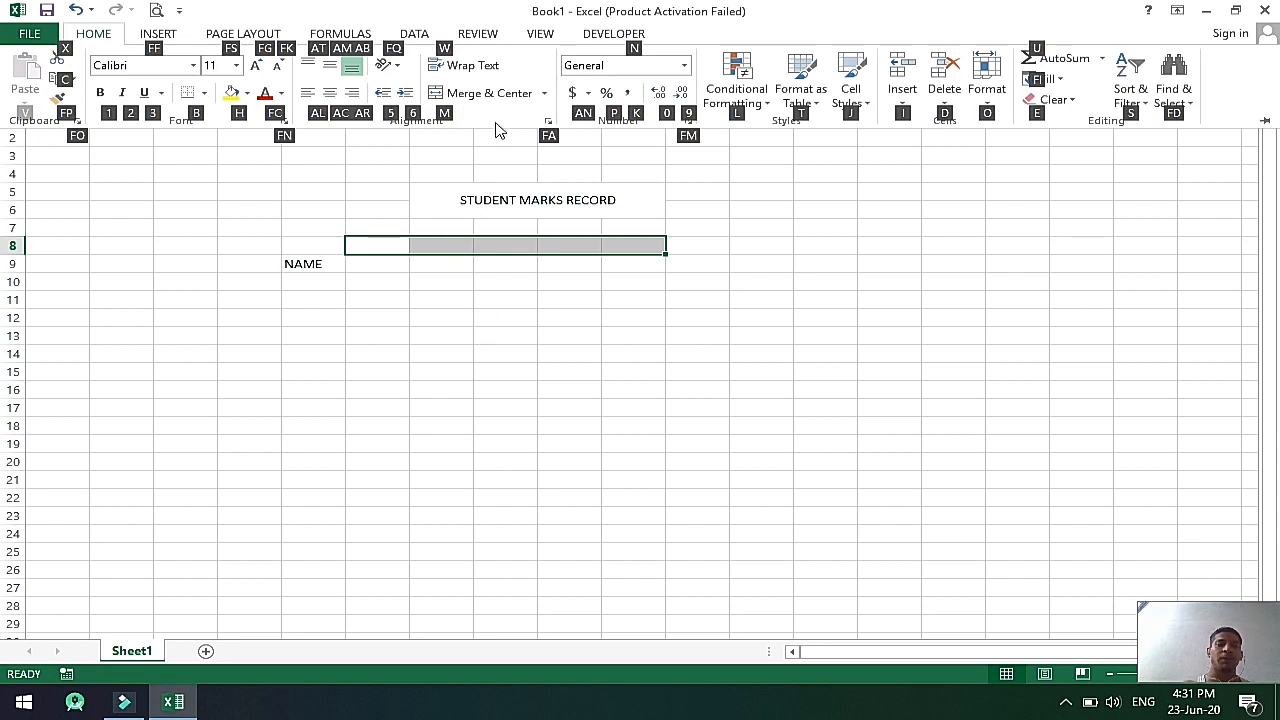
{"action": "key", "text": "m"}
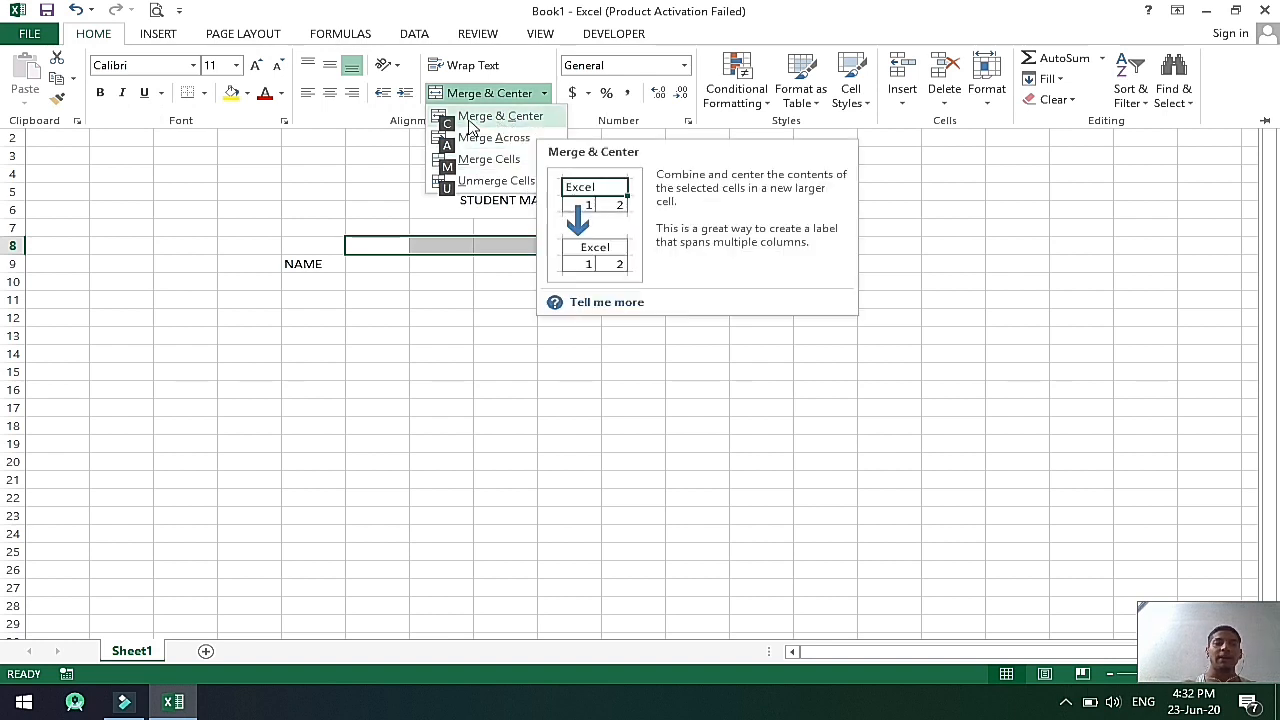
{"action": "key", "text": "c"}
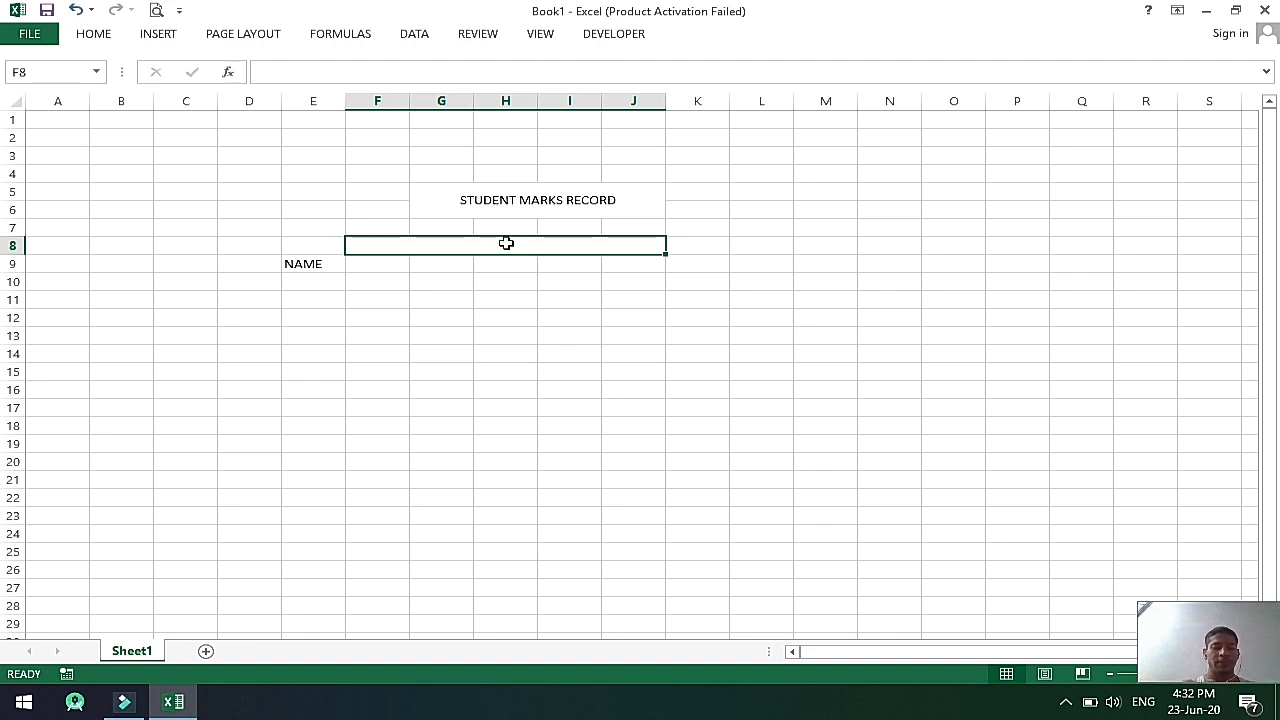
{"action": "type", "text": "SUBJECT"}
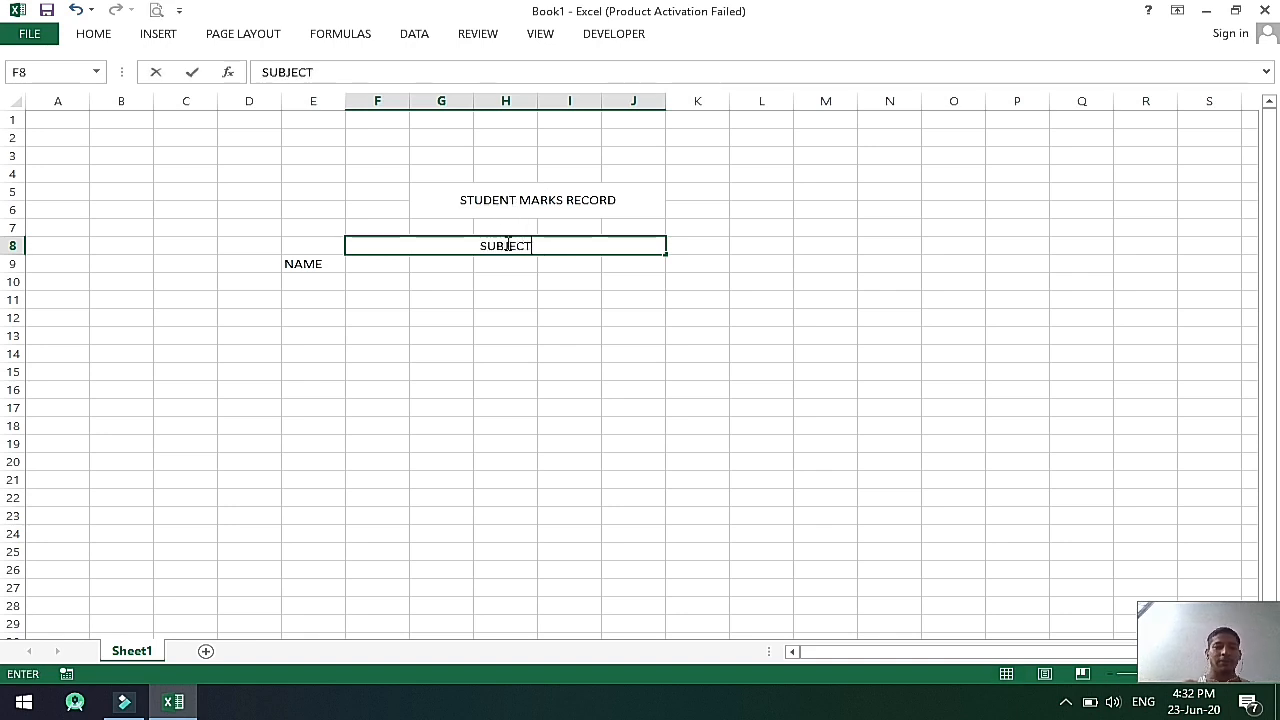
Enter the subject headings MATHS, ENGLISH, SST, HINDI and SCIENCE in cells F9 through J9.
{"action": "left_click", "coordinate": [379, 265]}
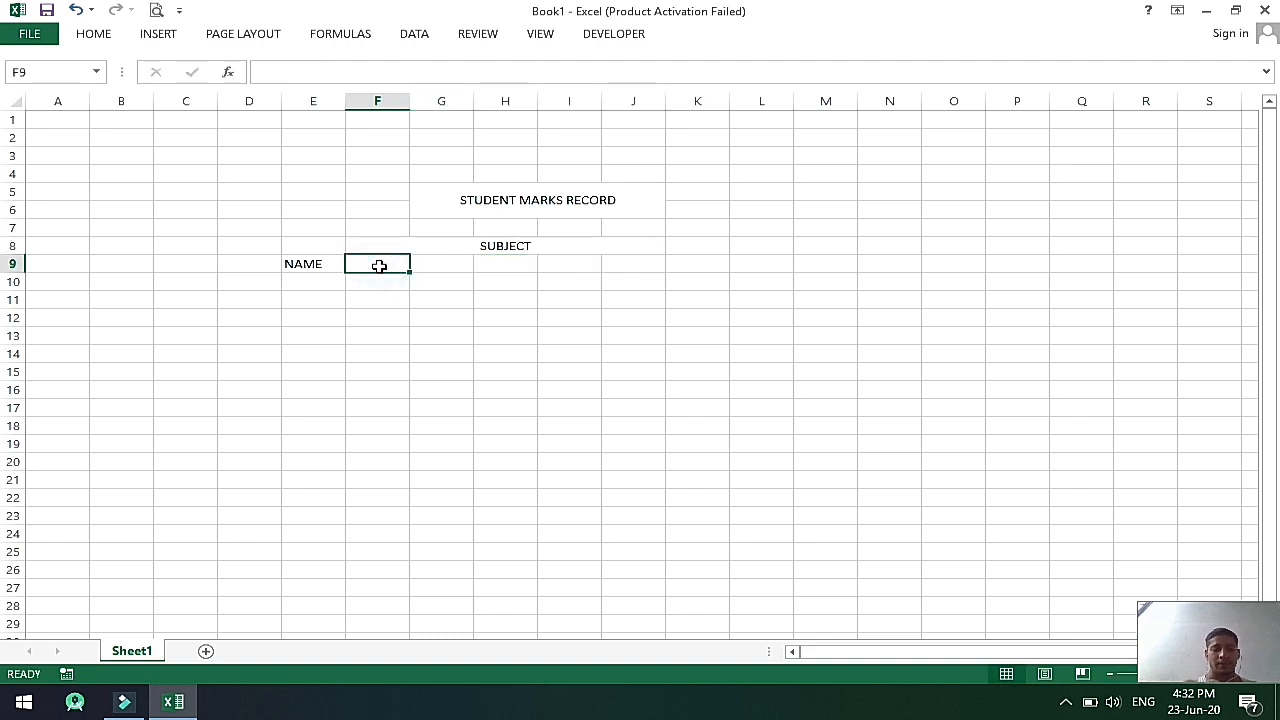
{"action": "type", "text": "MATHS"}
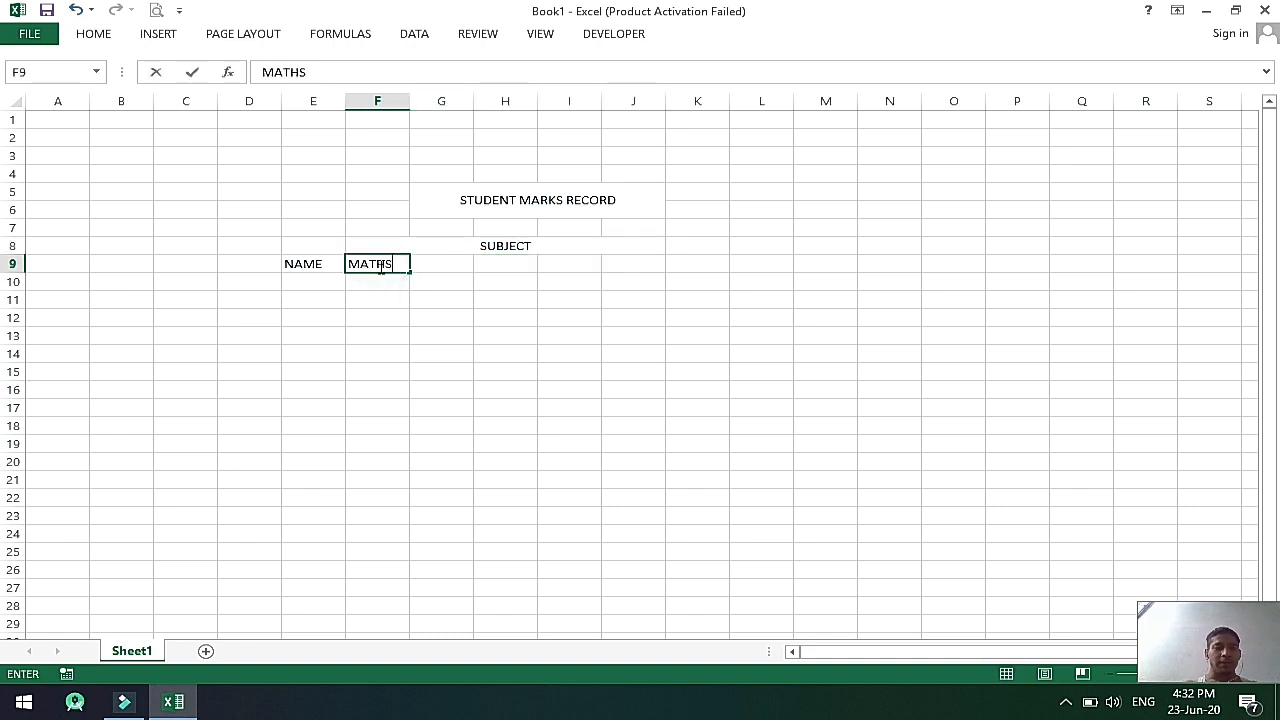
{"action": "key", "text": "Tab"}
{"action": "type", "text": "E"}
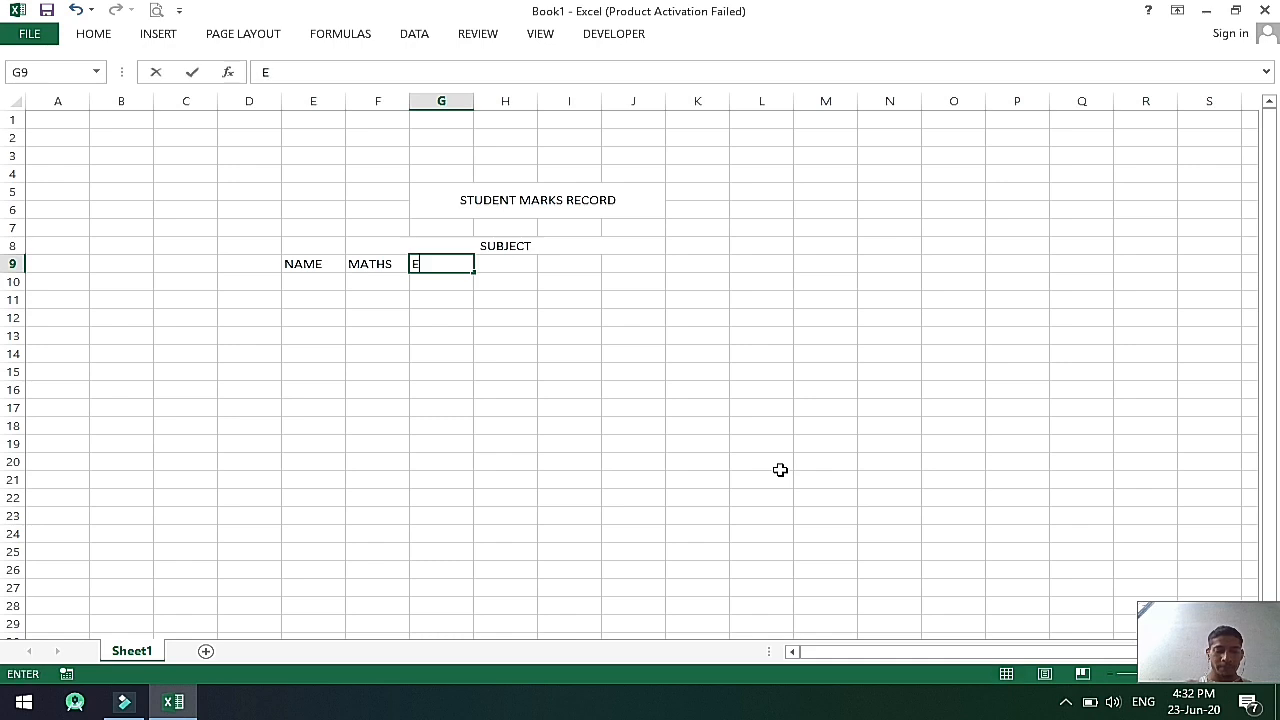
{"action": "type", "text": "NGLISH"}
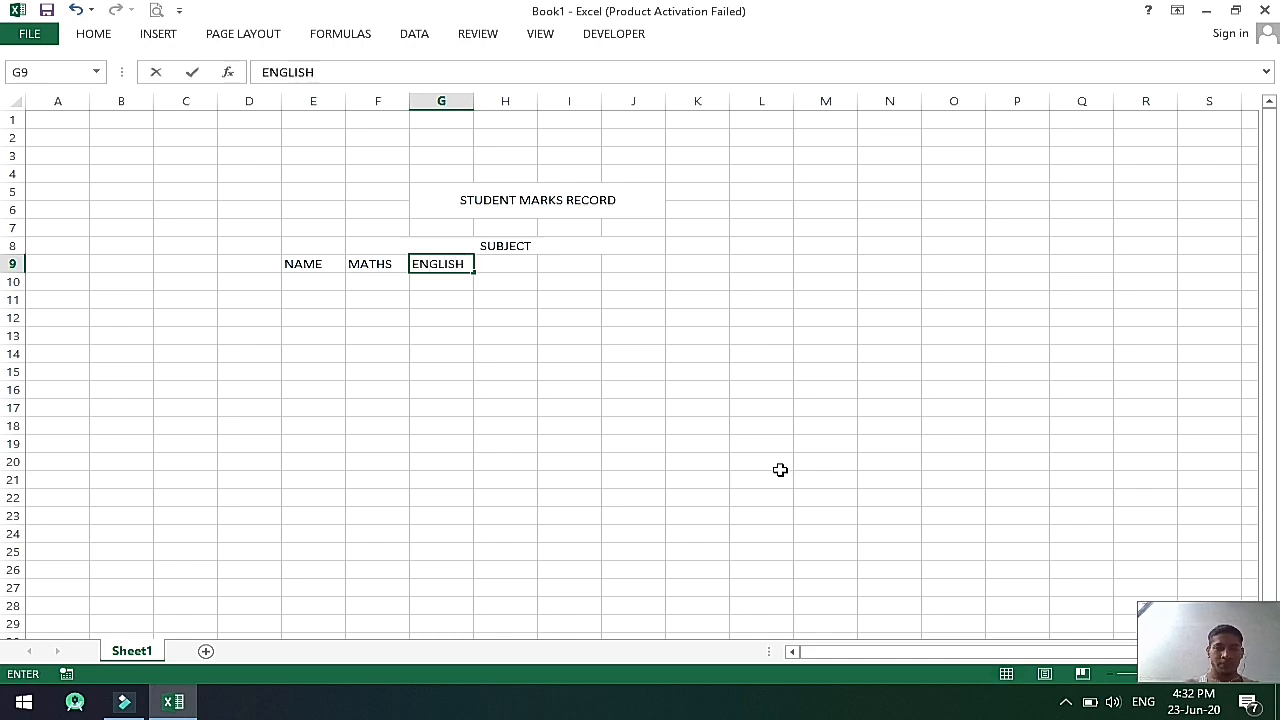
{"action": "key", "text": "Tab"}
{"action": "type", "text": "SST"}
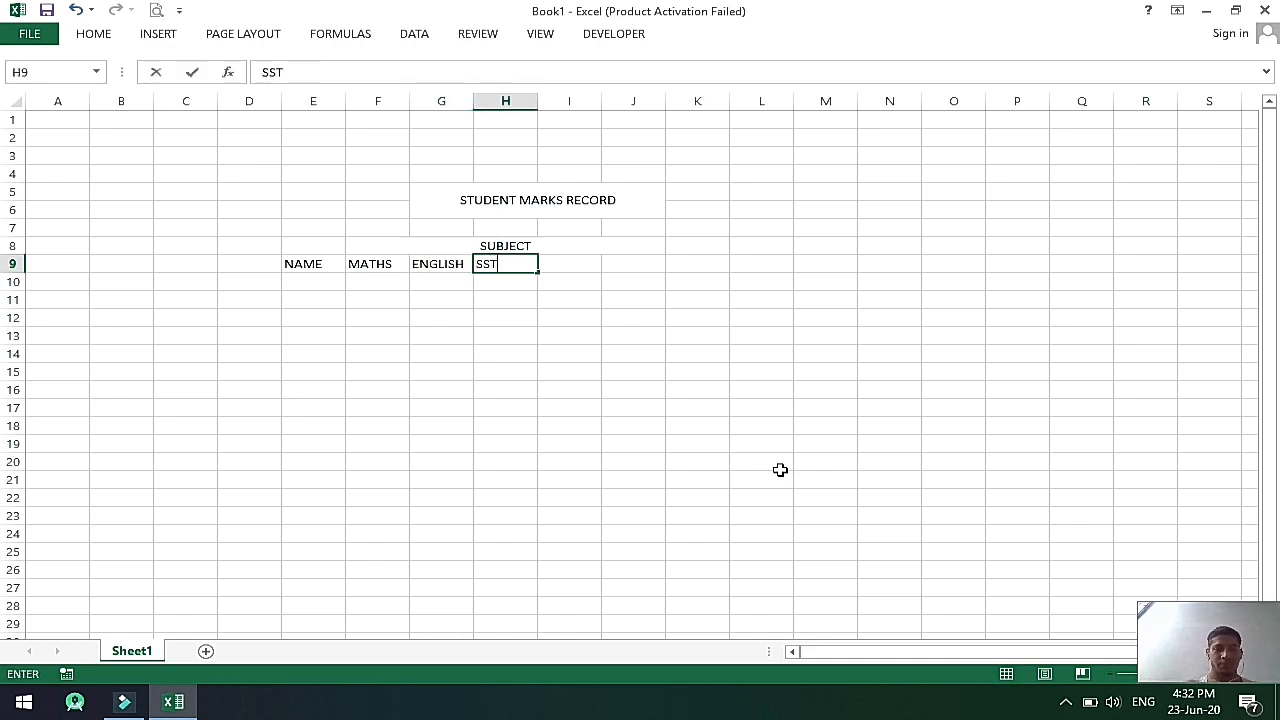
{"action": "key", "text": "Tab"}
{"action": "type", "text": "HIND"}
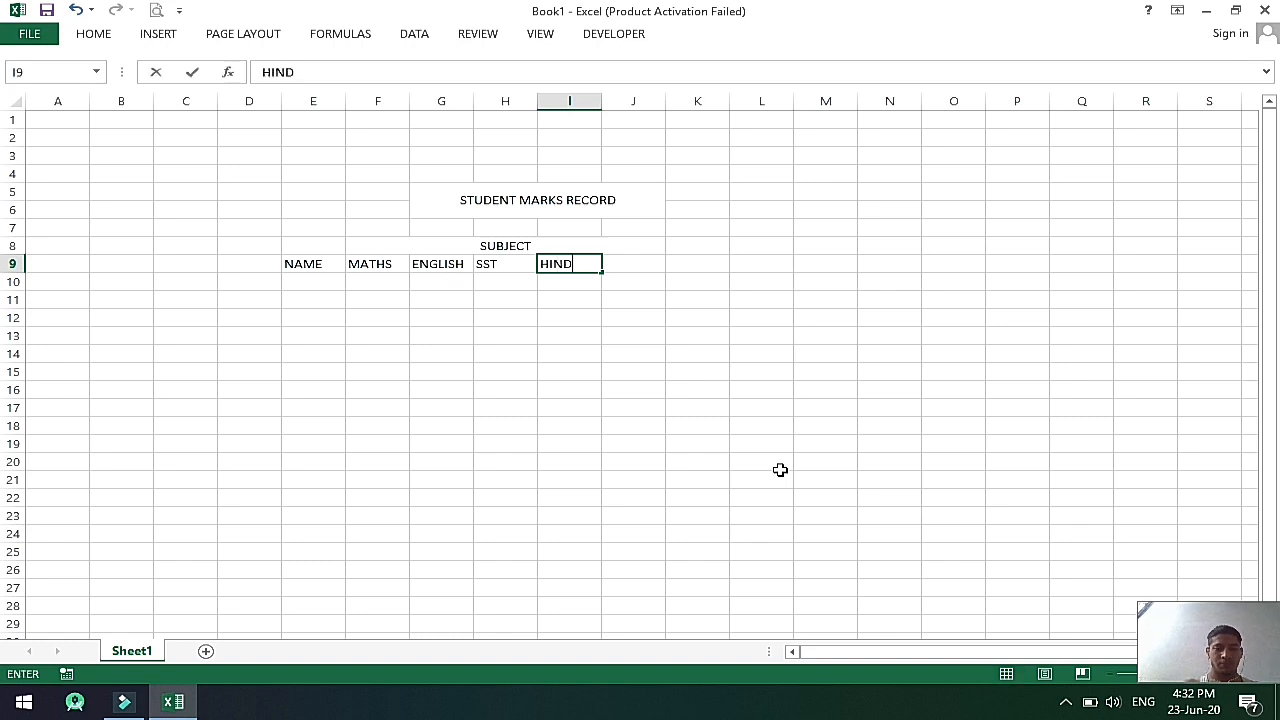
{"action": "key", "text": "Tab"}
{"action": "type", "text": "SC"}
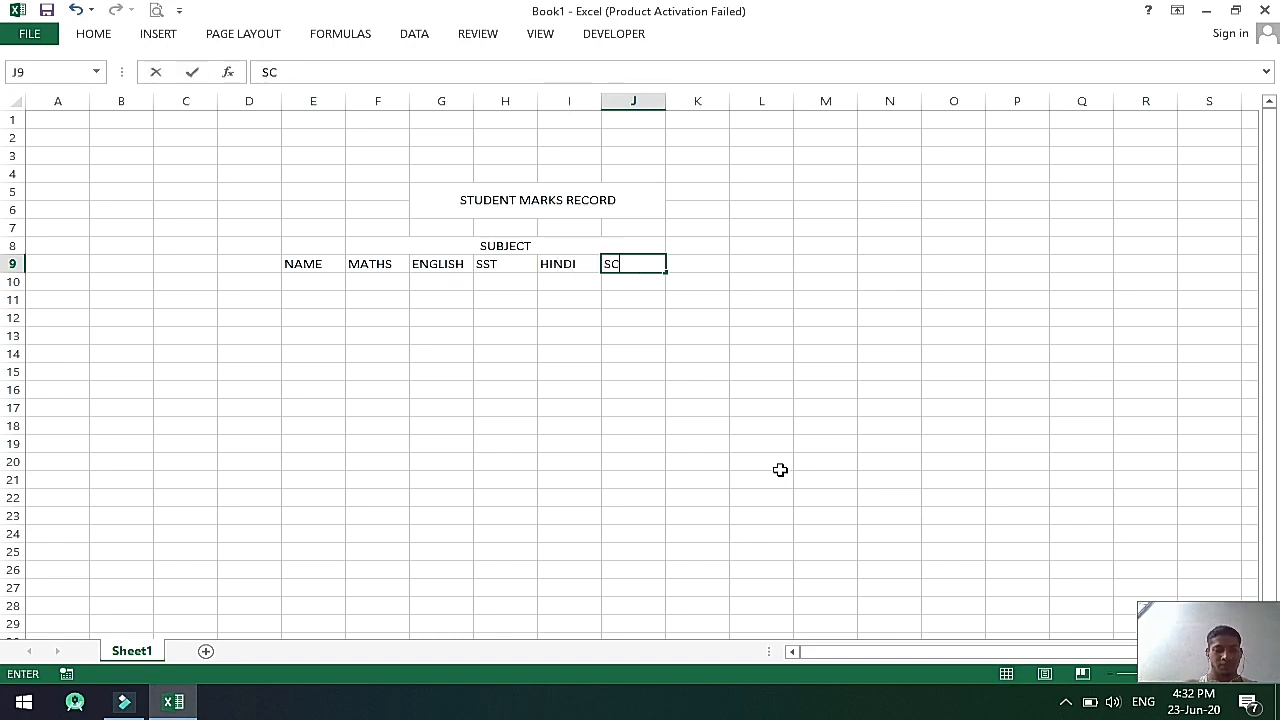
{"action": "type", "text": "IENCE"}
{"action": "key", "text": "Return"}
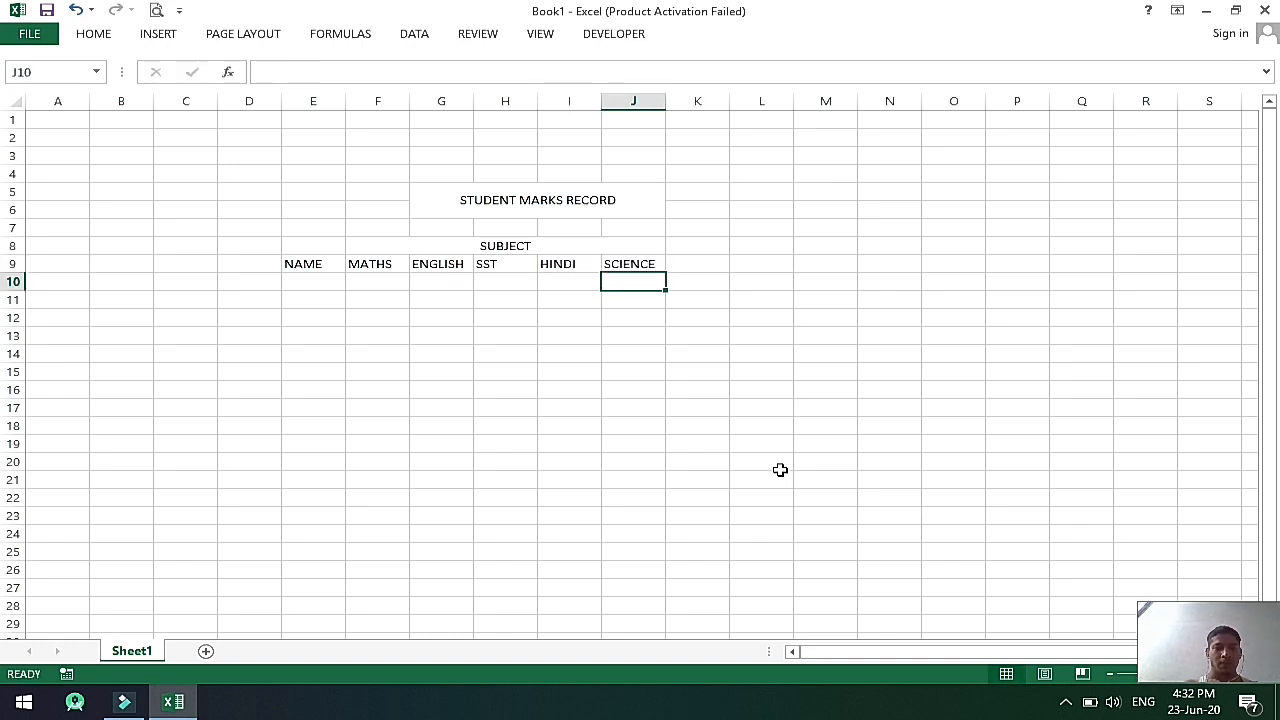
Enter the first names of the five students in cells E10 through E14 under the NAME heading.
{"action": "key", "text": "Left"}
{"action": "key", "text": "Left"}
{"action": "key", "text": "Left"}
{"action": "key", "text": "Left"}
{"action": "key", "text": "Left"}
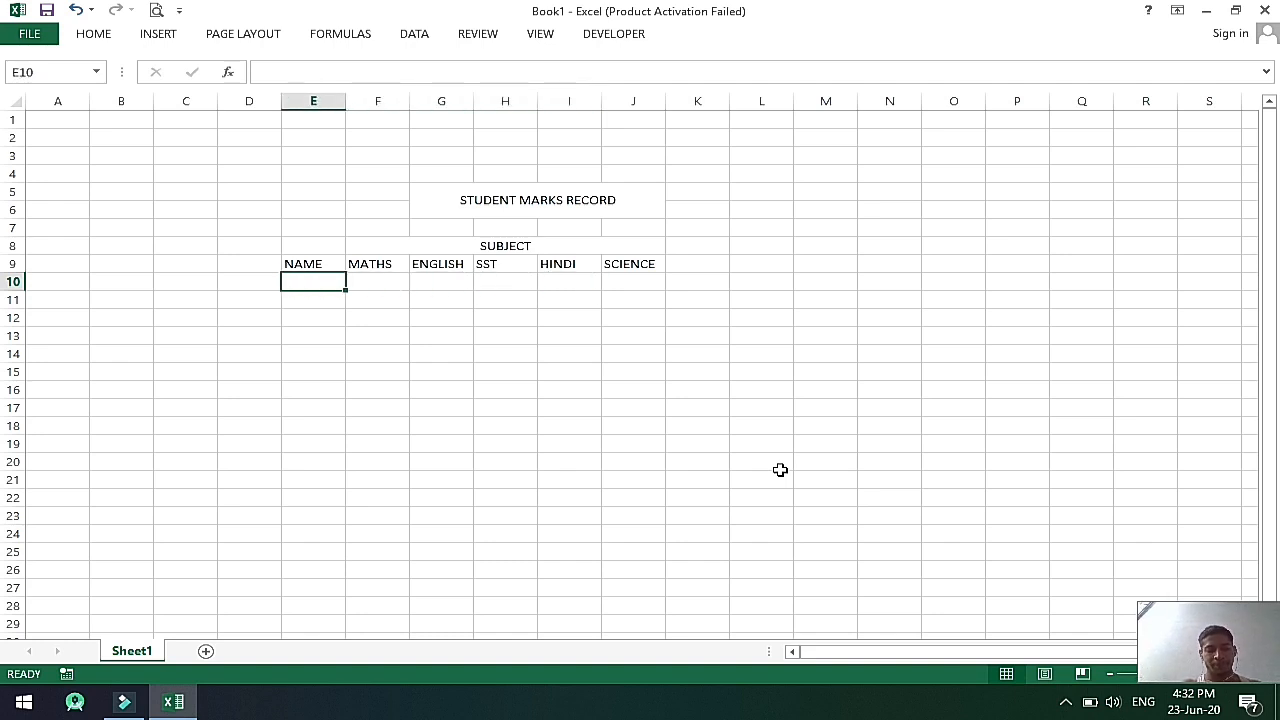
{"action": "type", "text": "AJAY"}
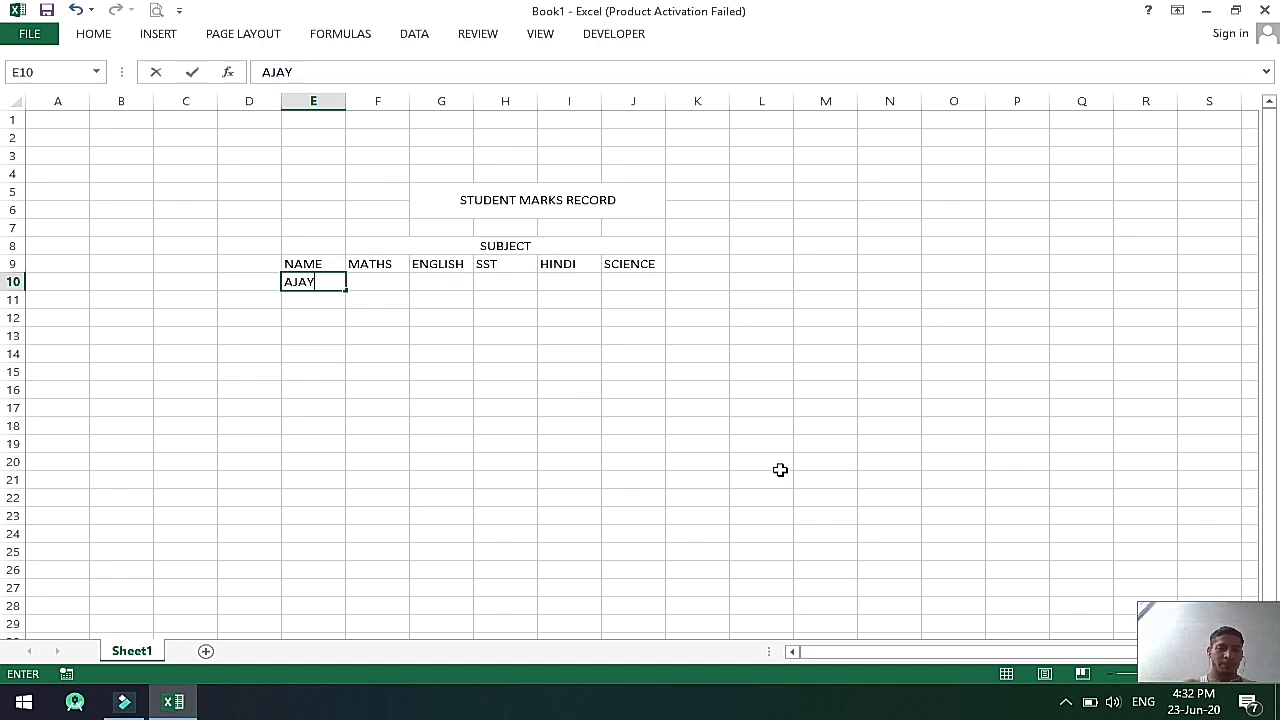
{"action": "key", "text": "ctrl+Return"}
{"action": "key", "text": "Down"}
{"action": "type", "text": "VIJA"}
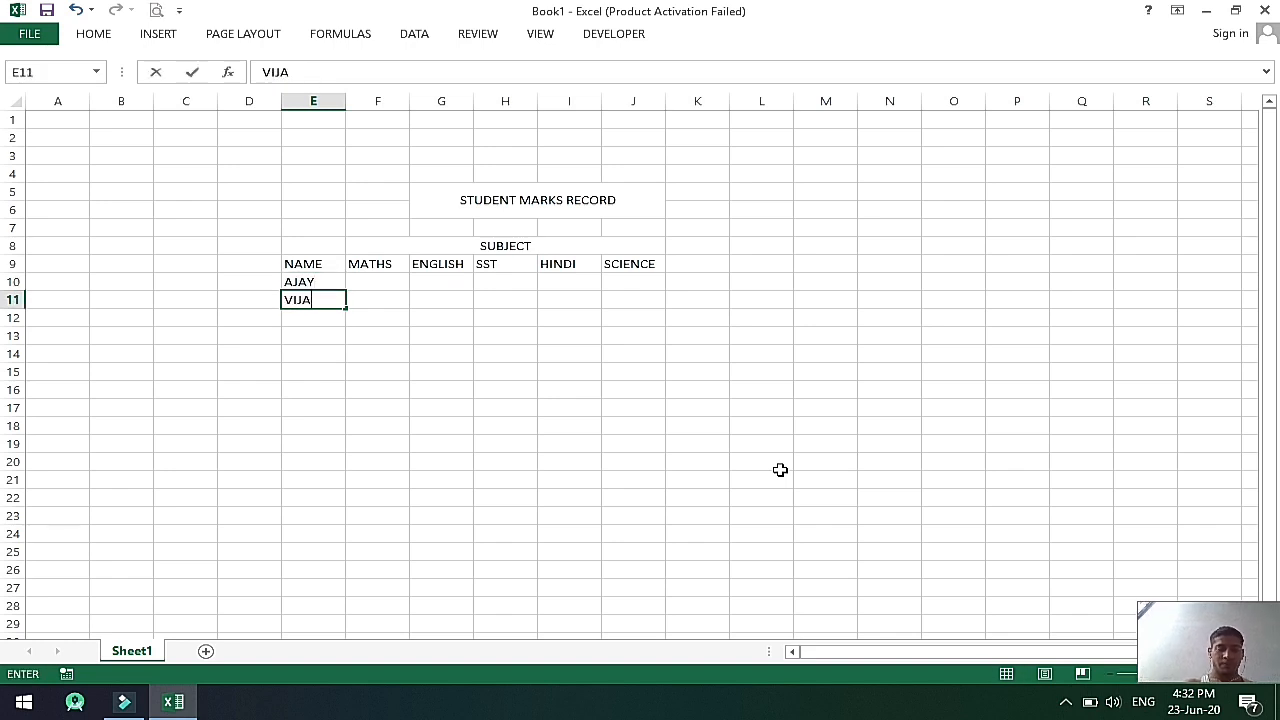
{"action": "type", "text": "Y"}
{"action": "key", "text": "Return"}
{"action": "type", "text": "VIN"}
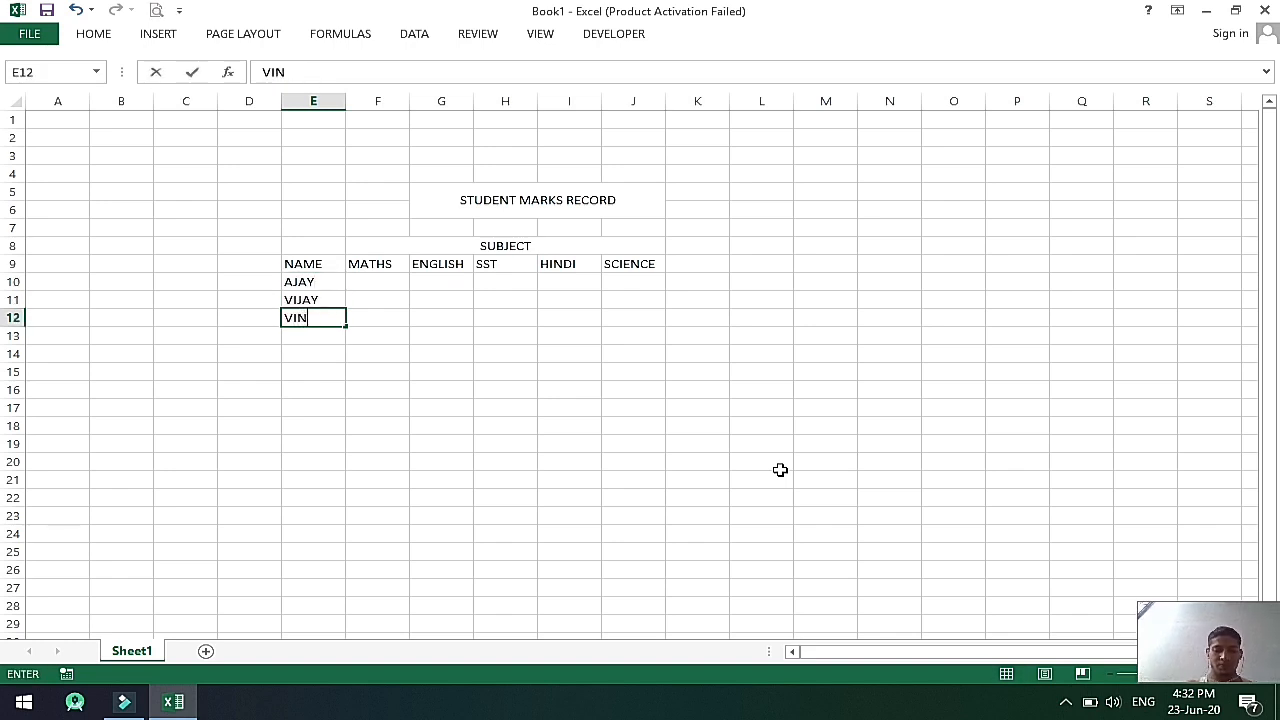
{"action": "type", "text": "OD"}
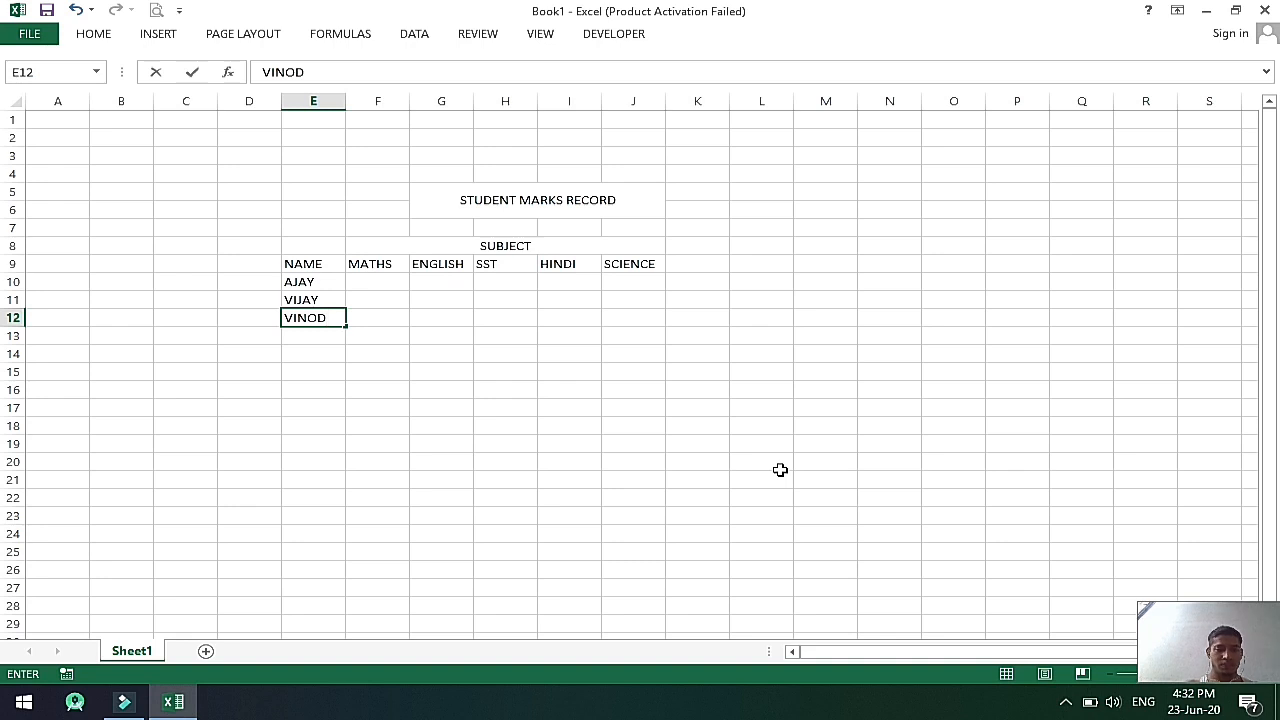
{"action": "key", "text": "Return"}
{"action": "type", "text": "KARAN"}
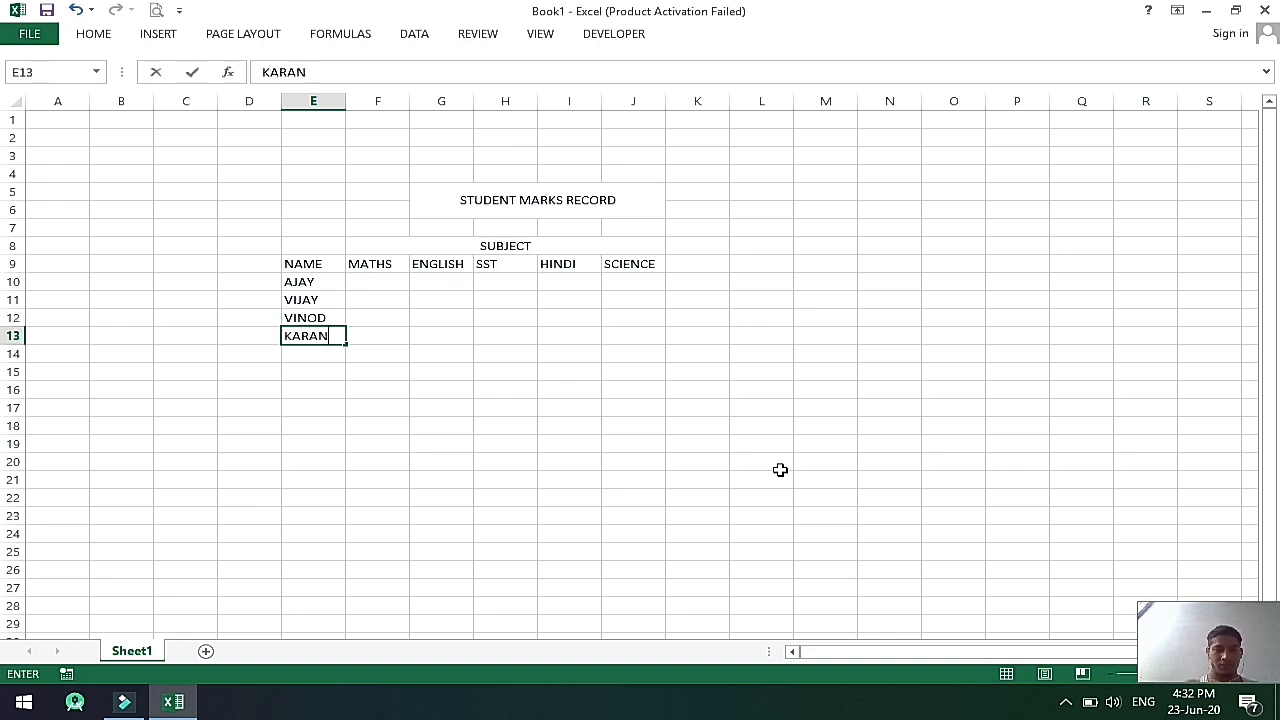
{"action": "key", "text": "Return"}
{"action": "type", "text": "ANOP"}
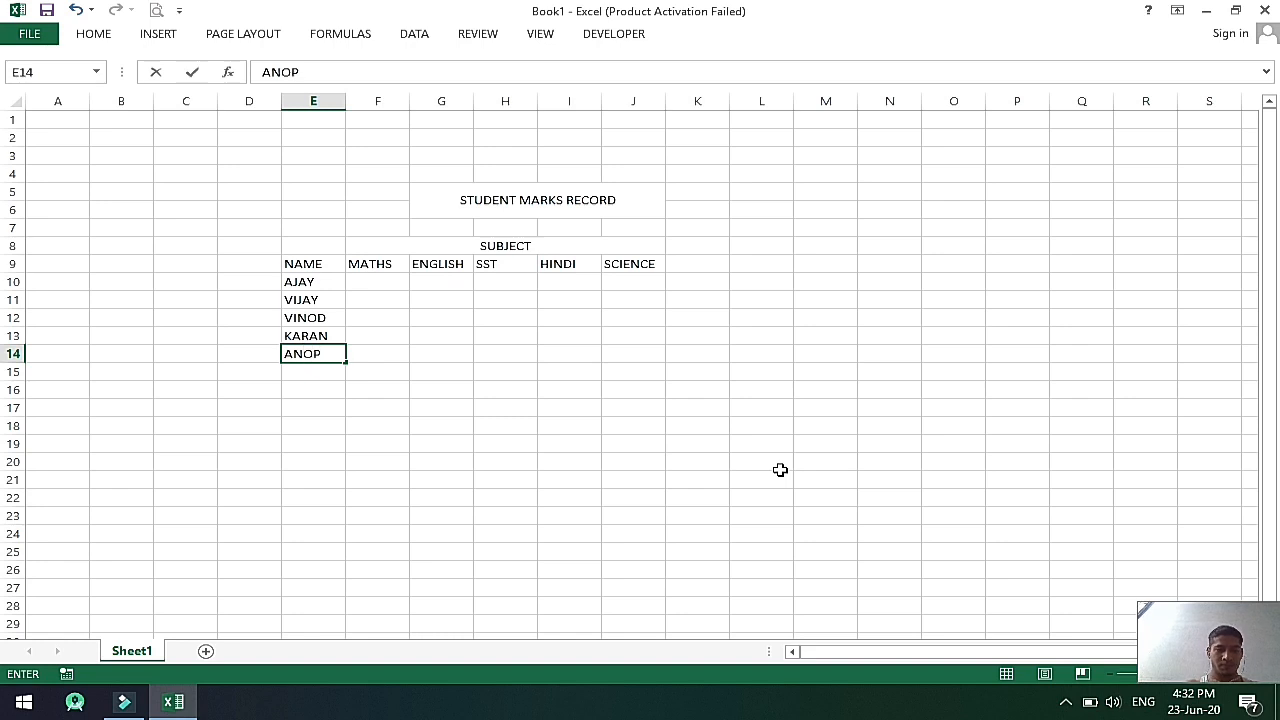
{"action": "key", "text": "Return"}
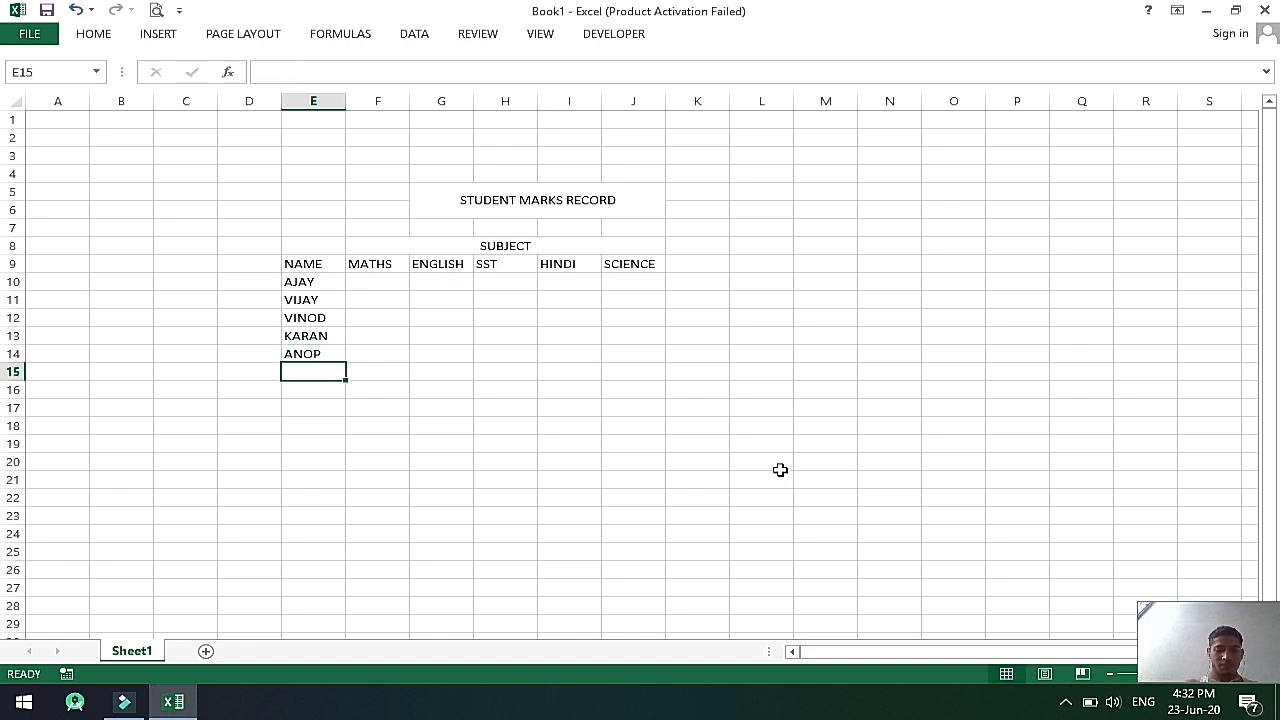
Enter the MATHS and ENGLISH marks of the first two students: 65 and 76 in F10:G10, 65 and 54 in F11:G11.
{"action": "key", "text": "Up"}
{"action": "key", "text": "Up"}
{"action": "key", "text": "Up"}
{"action": "key", "text": "Up"}
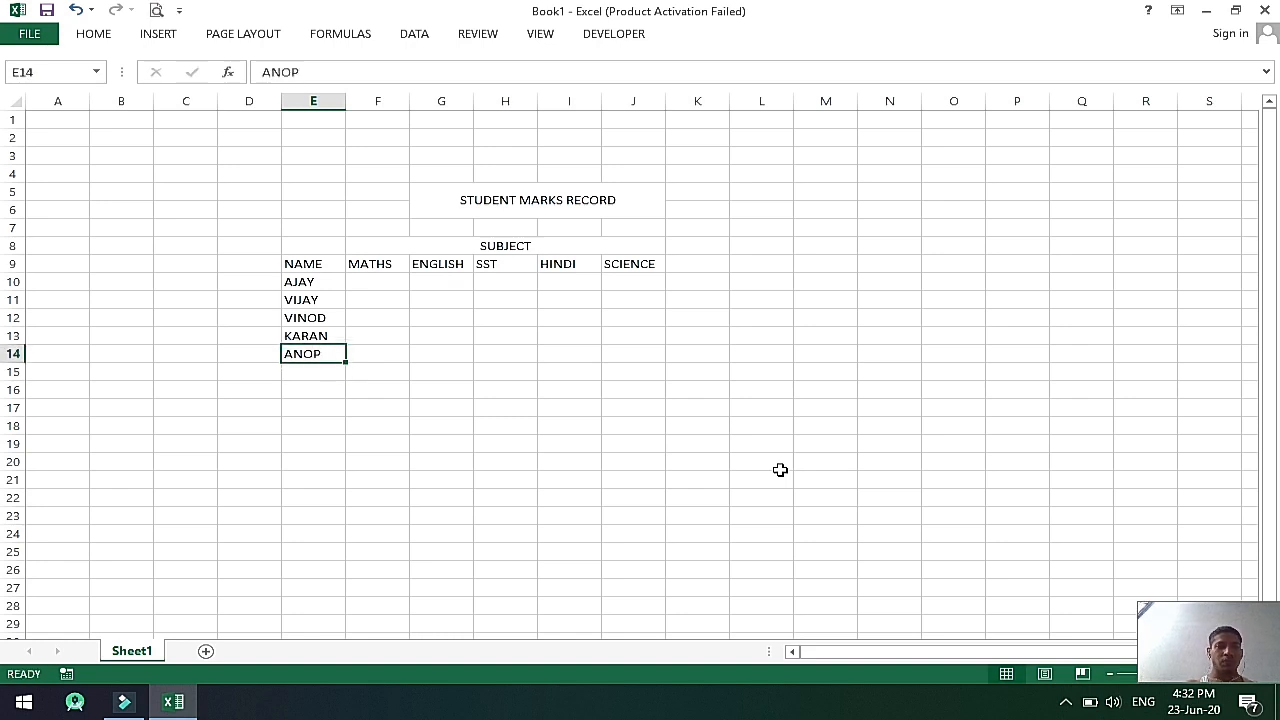
{"action": "key", "text": "Right"}
{"action": "key", "text": "Up"}
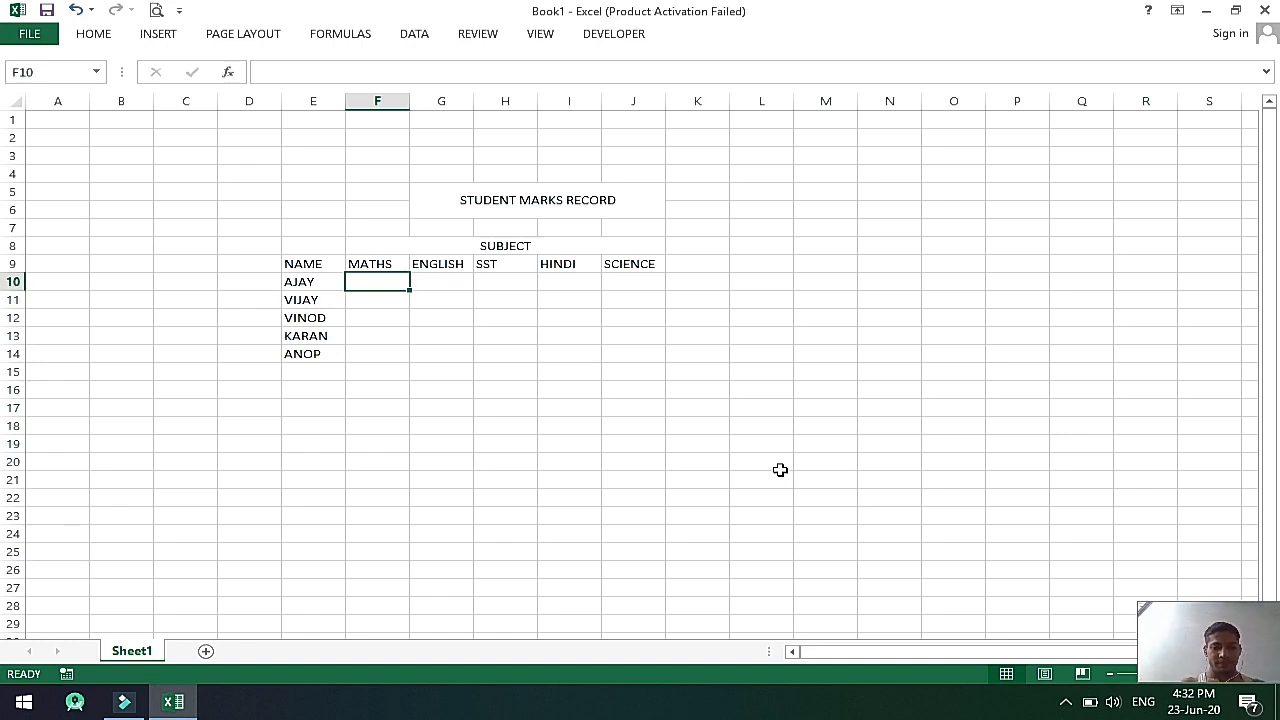
{"action": "type", "text": "65"}
{"action": "key", "text": "Tab"}
{"action": "type", "text": "76"}
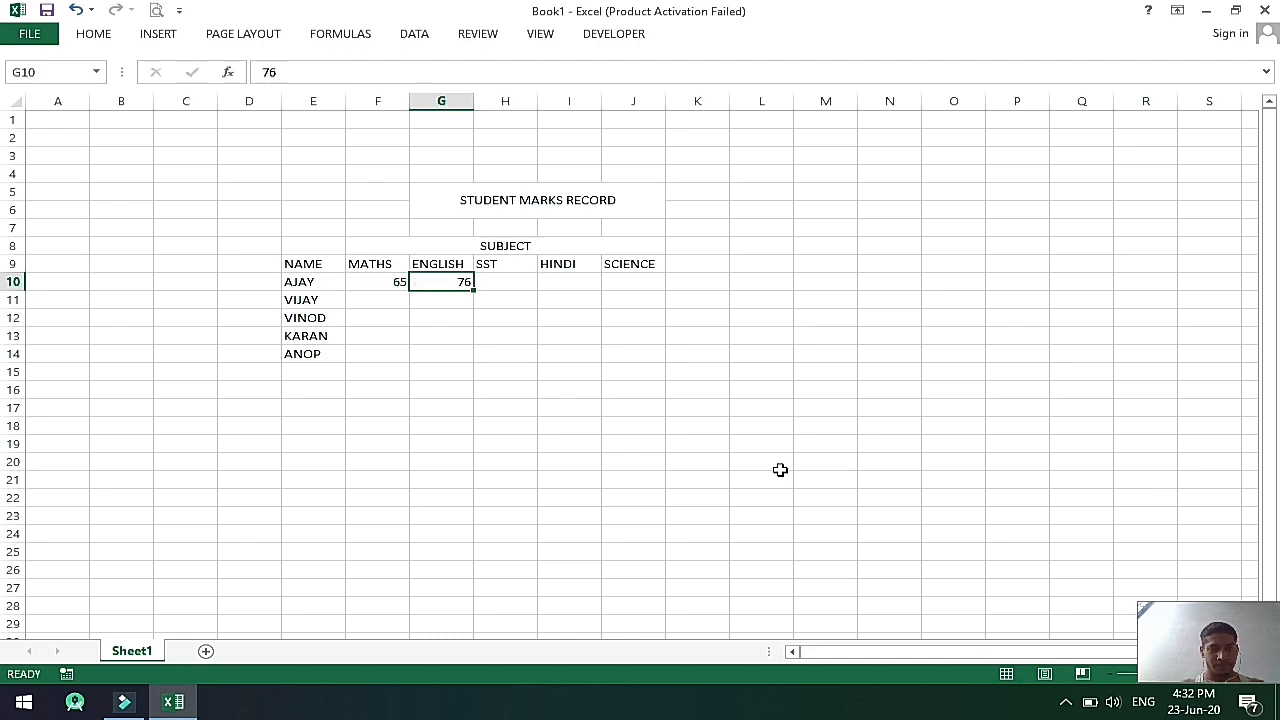
{"action": "key", "text": "Return"}
{"action": "type", "text": "54"}
{"action": "key", "text": "Left"}
{"action": "type", "text": "65"}
{"action": "key", "text": "Return"}
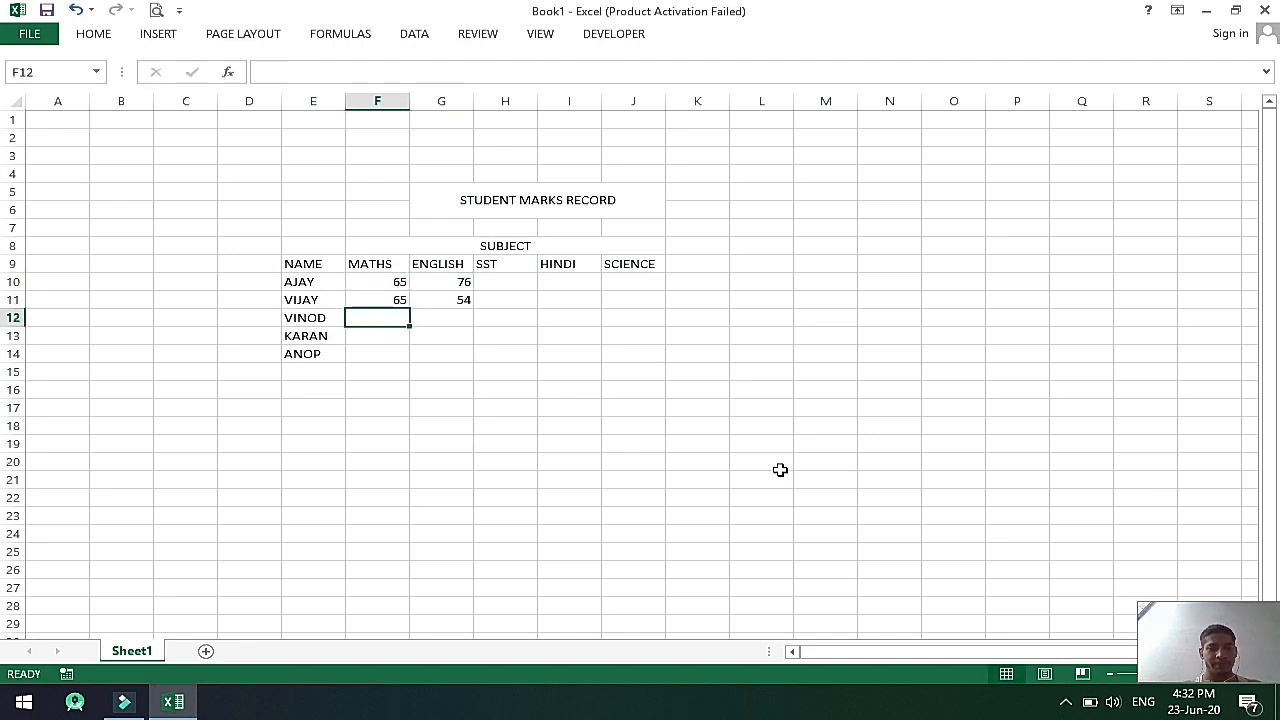
Enter the remaining MATHS marks 87, 89 and 87 in cells F12 through F14.
{"action": "type", "text": "87"}
{"action": "key", "text": "Return"}
{"action": "type", "text": "89"}
{"action": "key", "text": "Return"}
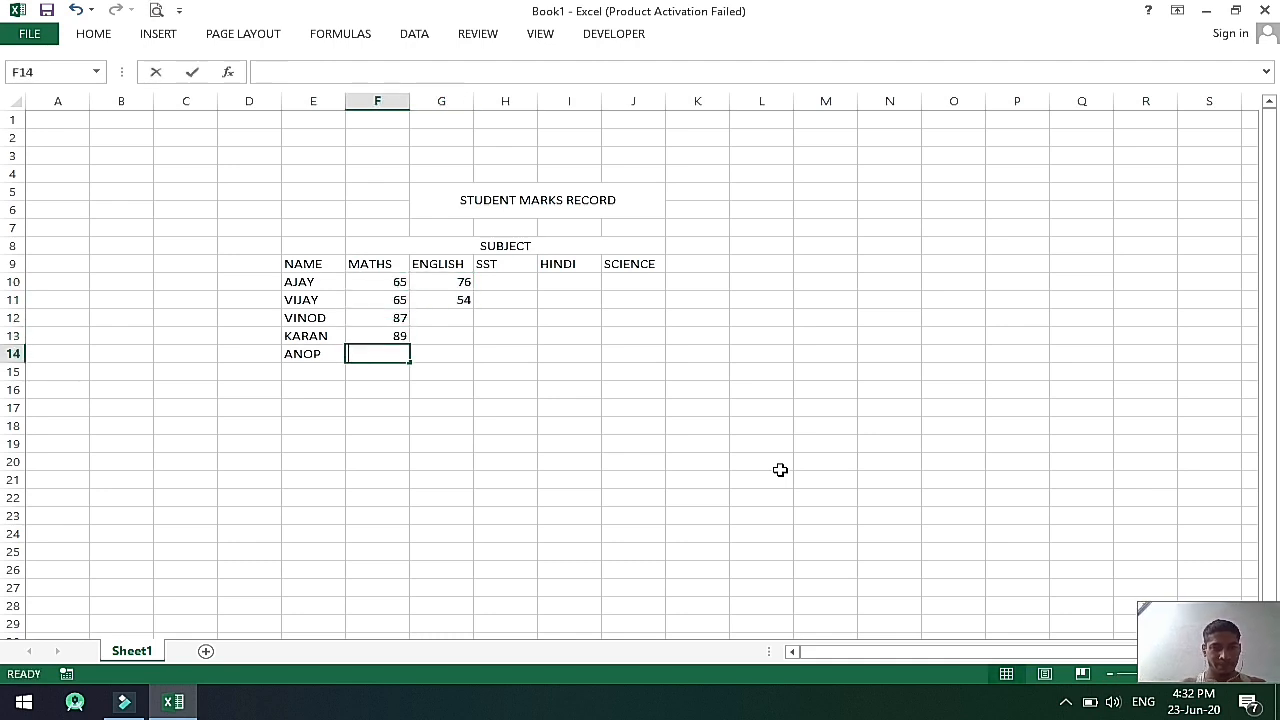
{"action": "type", "text": "87"}
{"action": "key", "text": "Tab"}
Fill in the remaining ENGLISH marks with 54, 65 and 76 in cells G12 through G14.
{"action": "type", "text": "76"}
{"action": "key", "text": "Up"}
{"action": "type", "text": "65"}
{"action": "key", "text": "Up"}
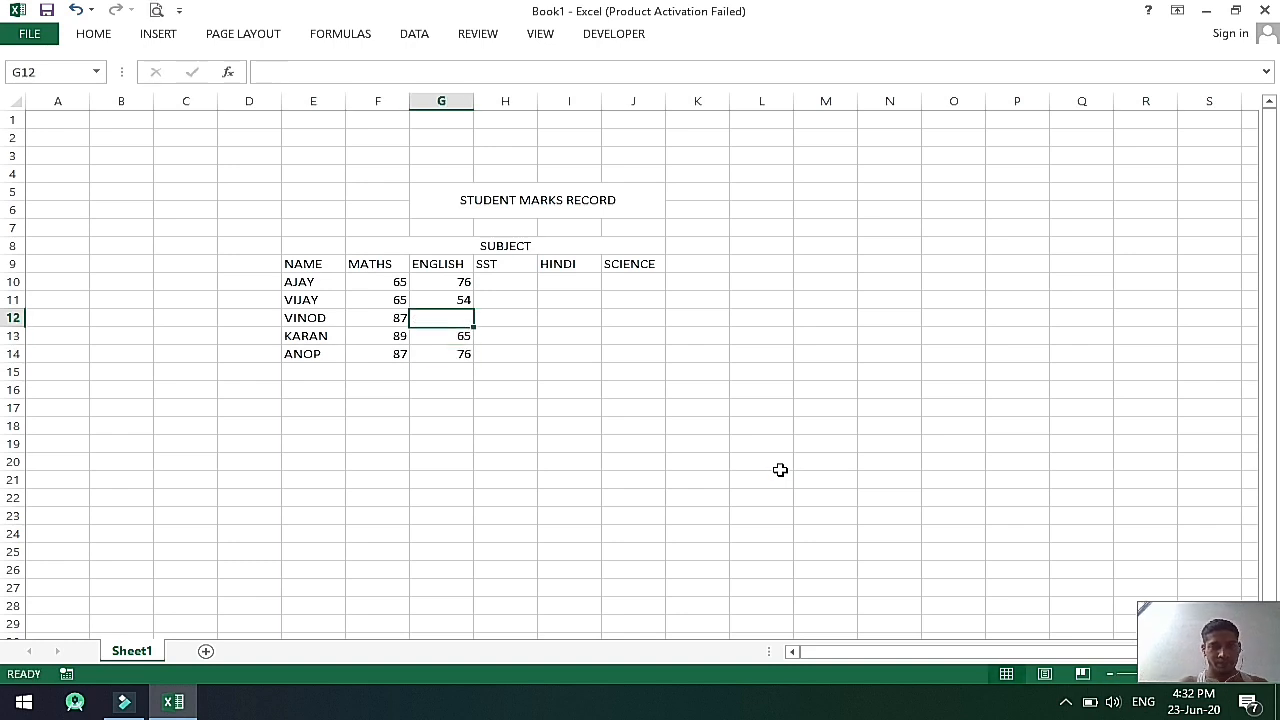
{"action": "type", "text": "54"}
{"action": "key", "text": "Tab"}
Fill the SST column with the marks 76, 54, 34, 87 and 76 in cells H10 through H14.
{"action": "type", "text": "34"}
{"action": "key", "text": "Up"}
{"action": "type", "text": "54"}
{"action": "key", "text": "Up"}
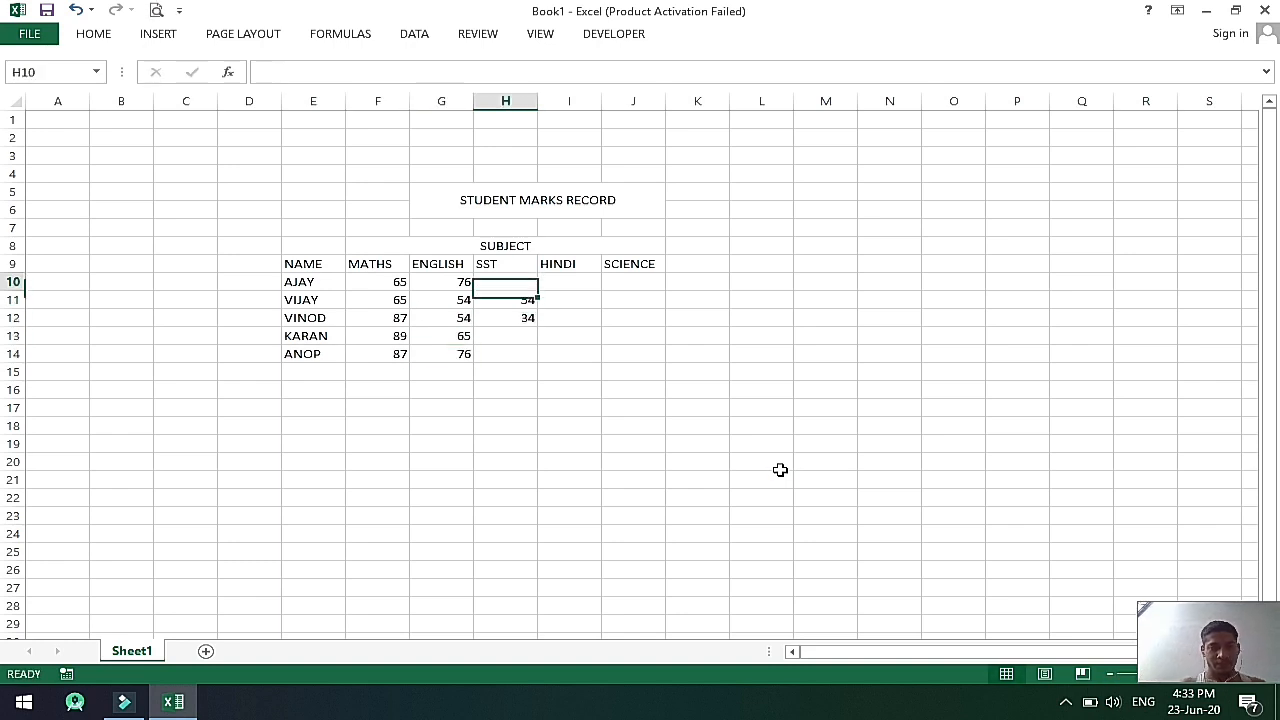
{"action": "type", "text": "76"}
{"action": "key", "text": "Down"}
{"action": "key", "text": "Down"}
{"action": "key", "text": "Down"}
{"action": "type", "text": "87"}
{"action": "key", "text": "Down"}
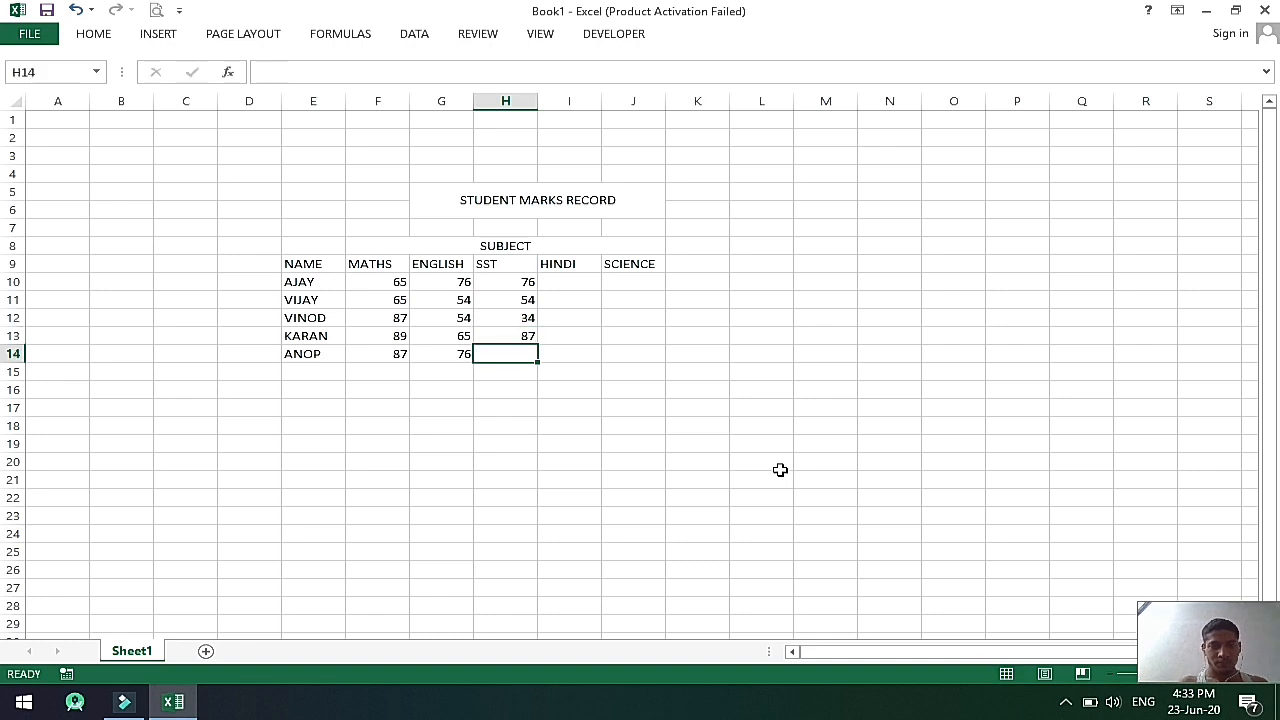
{"action": "type", "text": "76"}
{"action": "key", "text": "Tab"}
Fill the HINDI column with the marks 65, 54, 34, 43 and 33 in cells I10 through I14.
{"action": "type", "text": "33"}
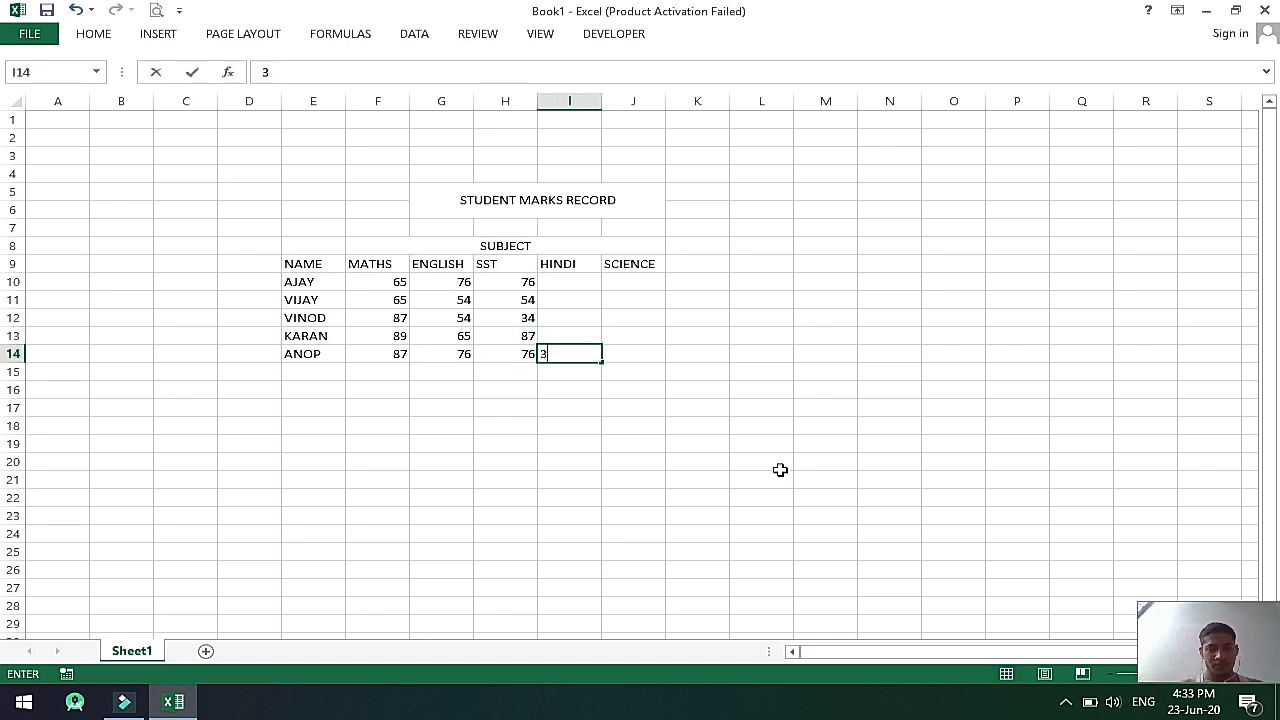
{"action": "key", "text": "Up"}
{"action": "type", "text": "43"}
{"action": "key", "text": "Up"}
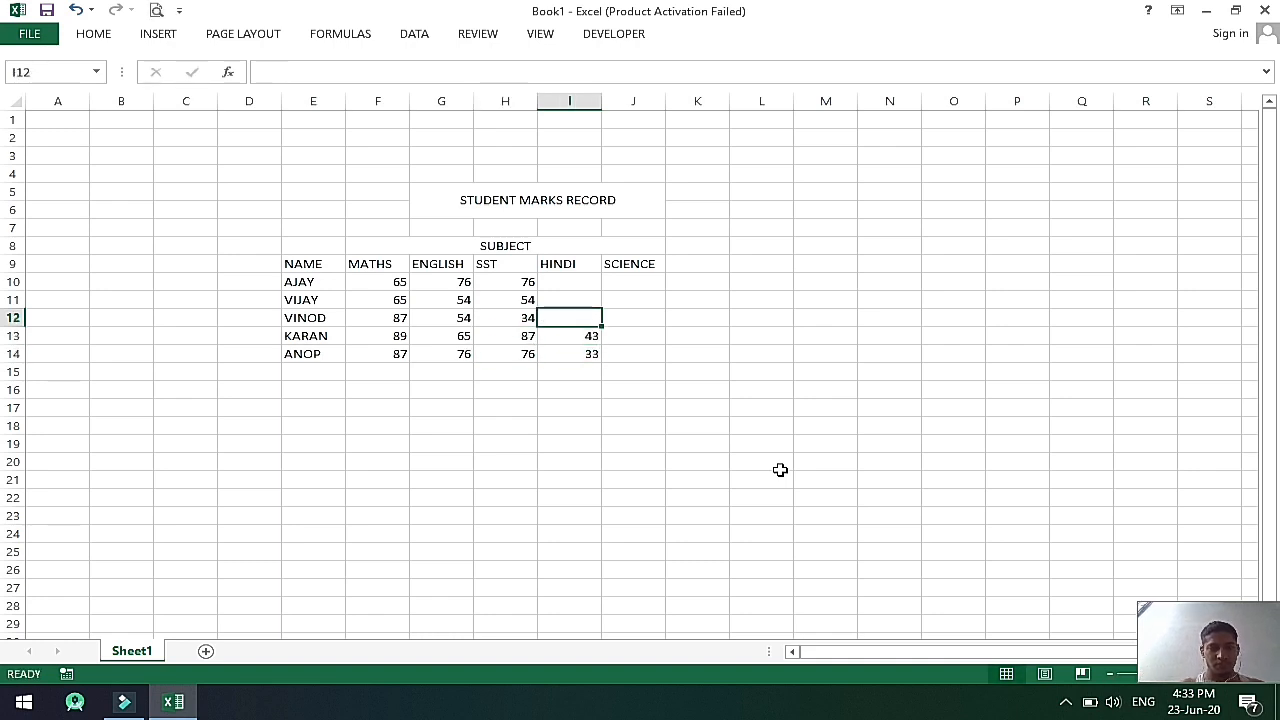
{"action": "type", "text": "34"}
{"action": "key", "text": "Up"}
{"action": "type", "text": "5"}
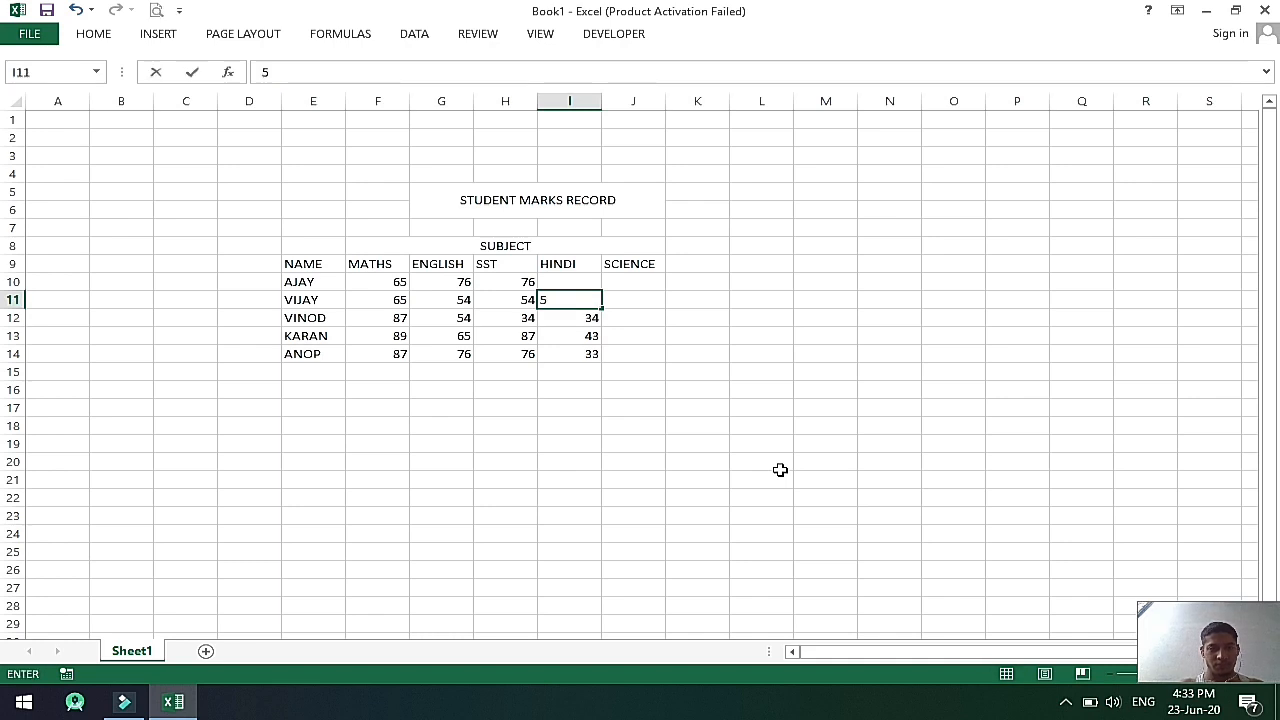
{"action": "type", "text": "4"}
{"action": "key", "text": "Up"}
{"action": "type", "text": "65"}
{"action": "key", "text": "Tab"}
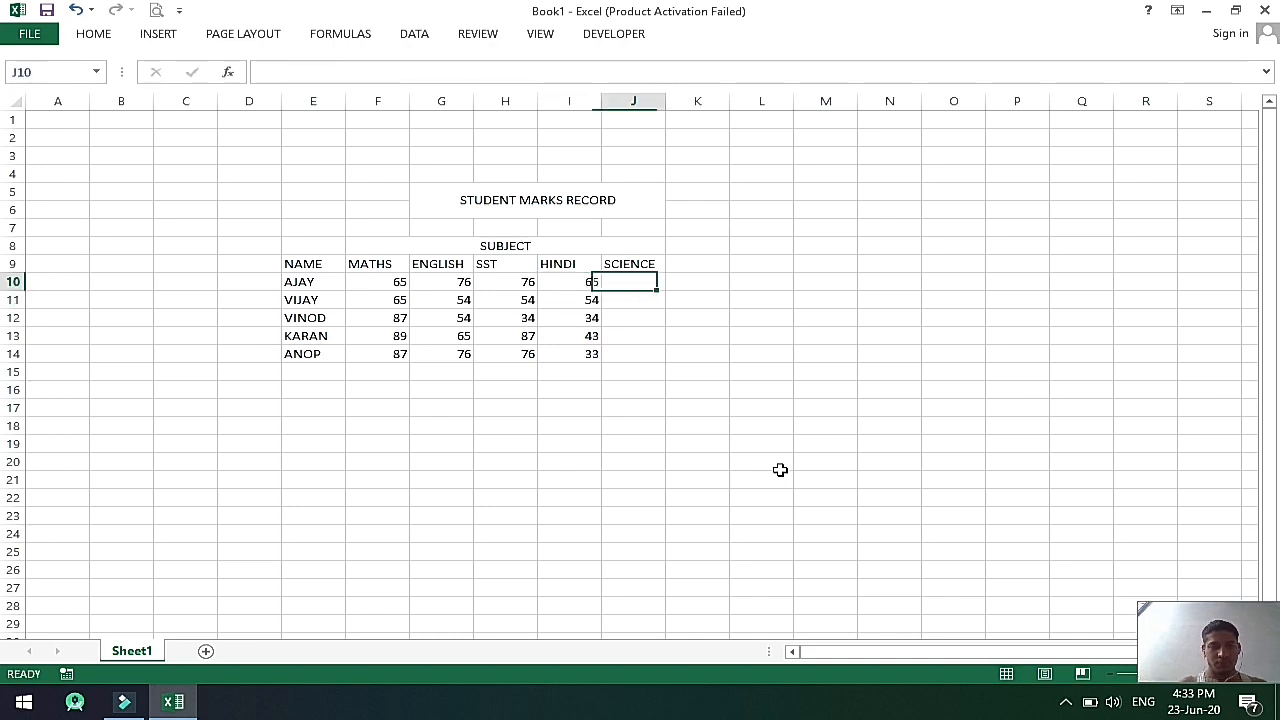
Fill the SCIENCE column with the marks 76, 54, 34, 65 and 76 in cells J10 through J14.
{"action": "type", "text": "76"}
{"action": "key", "text": "Return"}
{"action": "type", "text": "54"}
{"action": "key", "text": "Return"}
{"action": "type", "text": "34"}
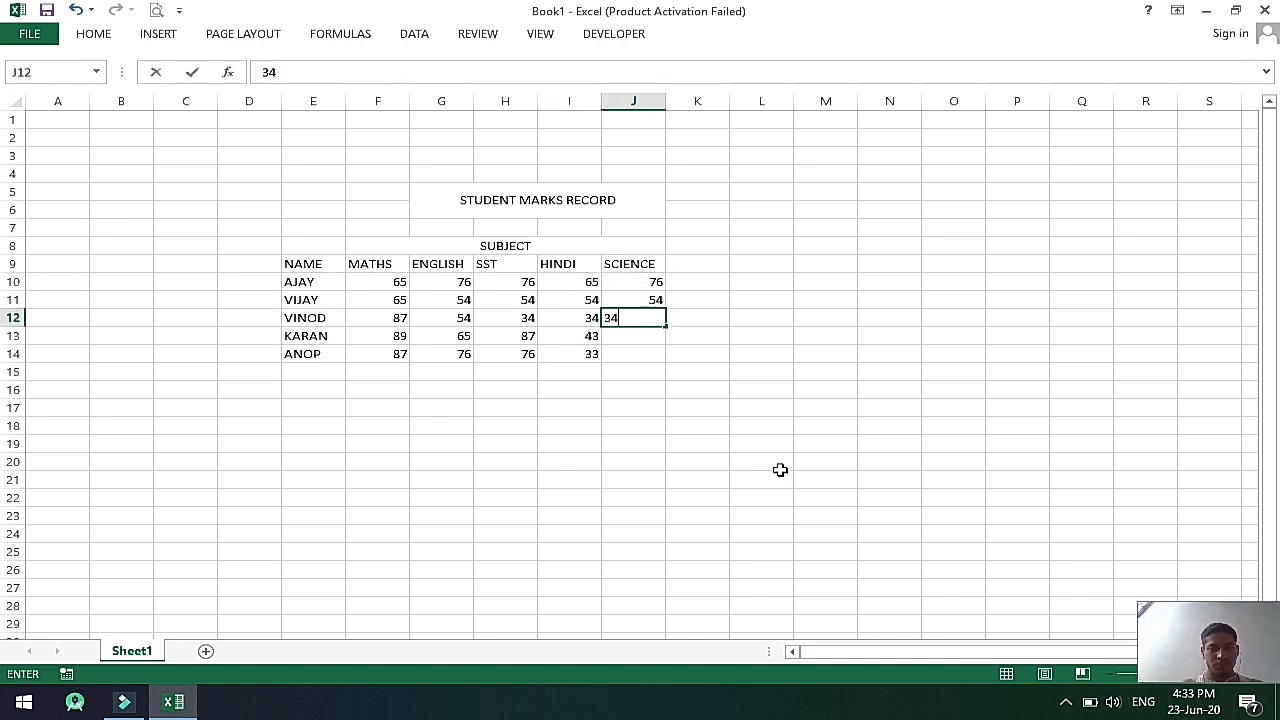
{"action": "key", "text": "Return"}
{"action": "type", "text": "65"}
{"action": "key", "text": "Return"}
{"action": "type", "text": "76"}
{"action": "key", "text": "Tab"}
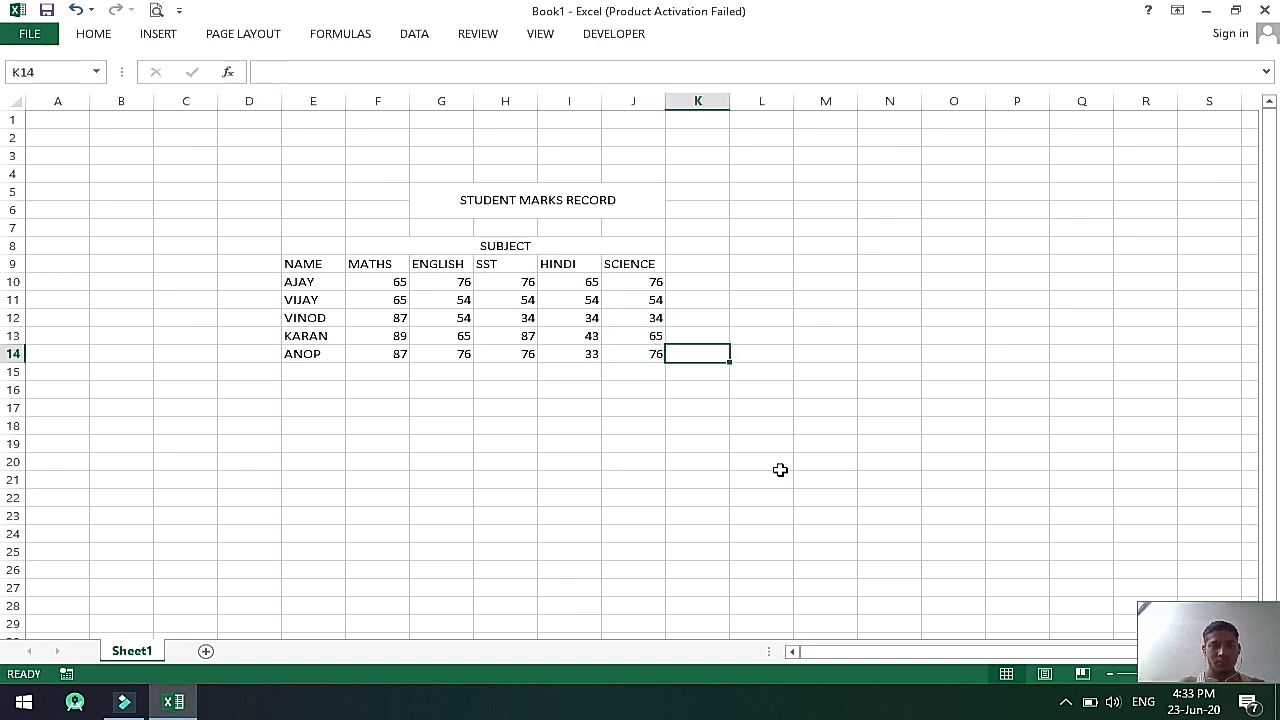
Enter the column heading TOTAL in cell K9, beside SCIENCE.
{"action": "key", "text": "Tab"}
{"action": "key", "text": "Up"}
{"action": "key", "text": "Up"}
{"action": "key", "text": "Up"}
{"action": "key", "text": "Up"}
{"action": "key", "text": "Up"}
{"action": "key", "text": "Left"}
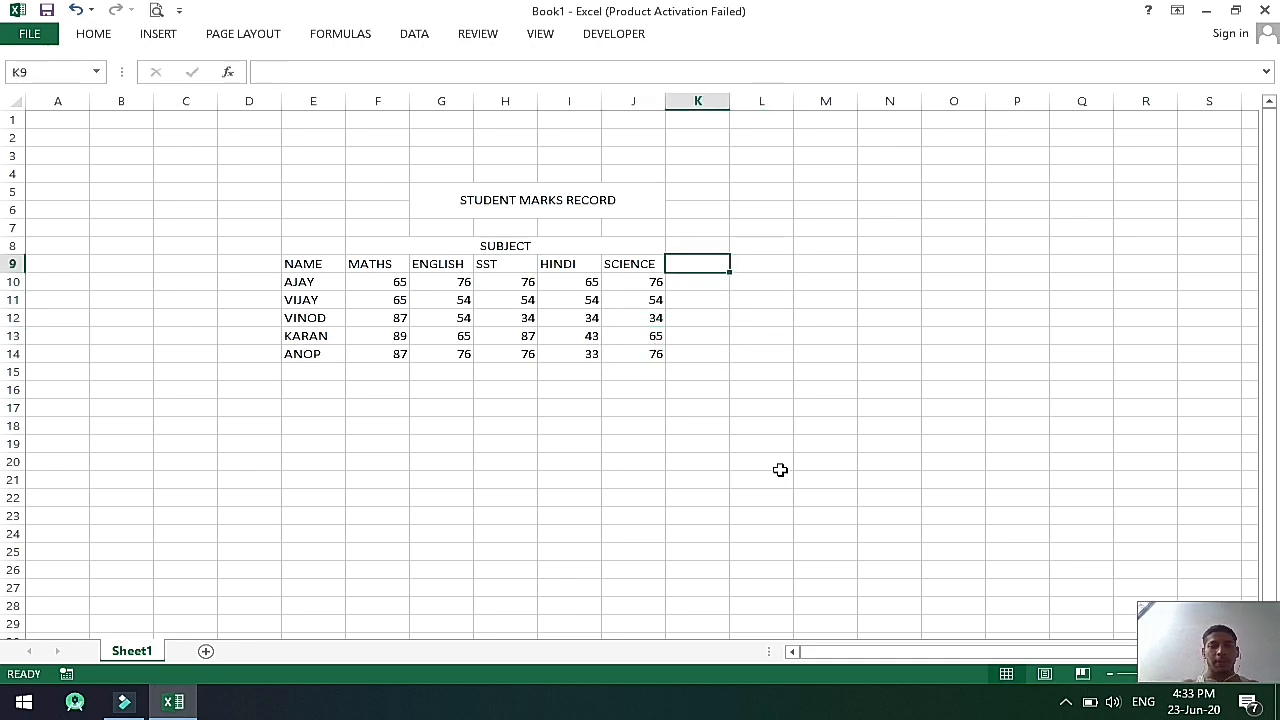
{"action": "type", "text": "TOTAL"}
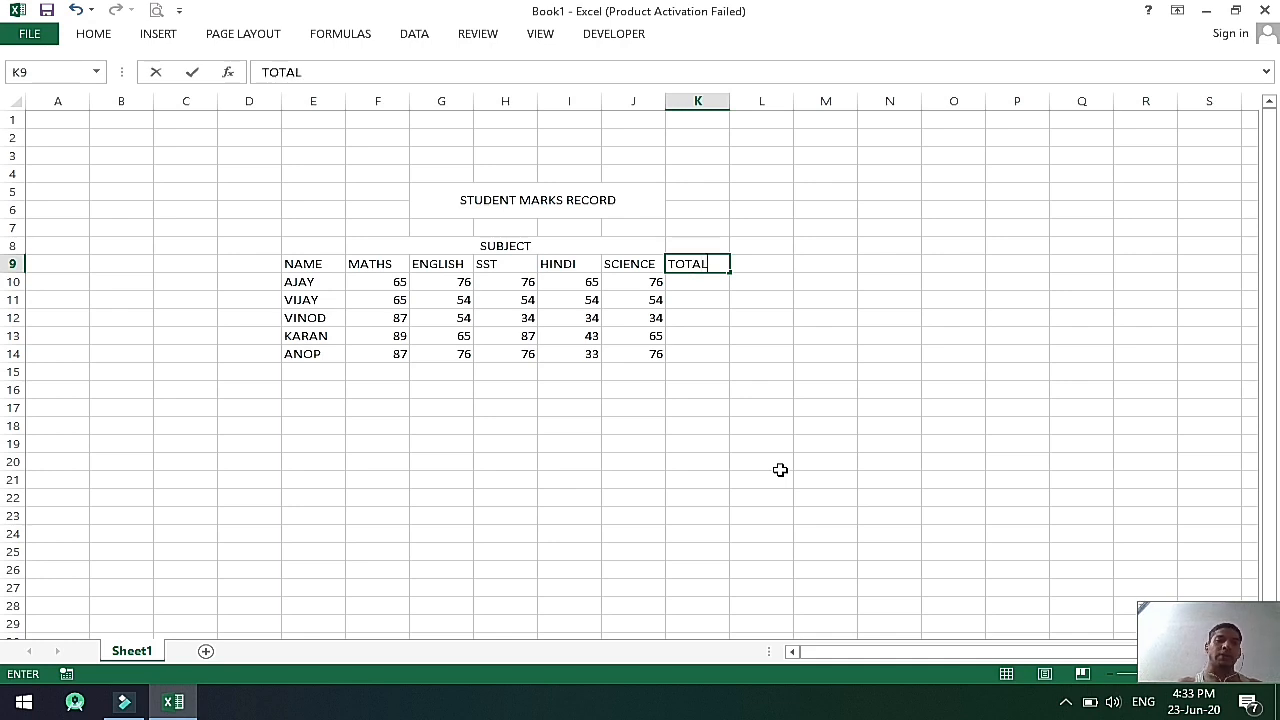
{"action": "key", "text": "Return"}
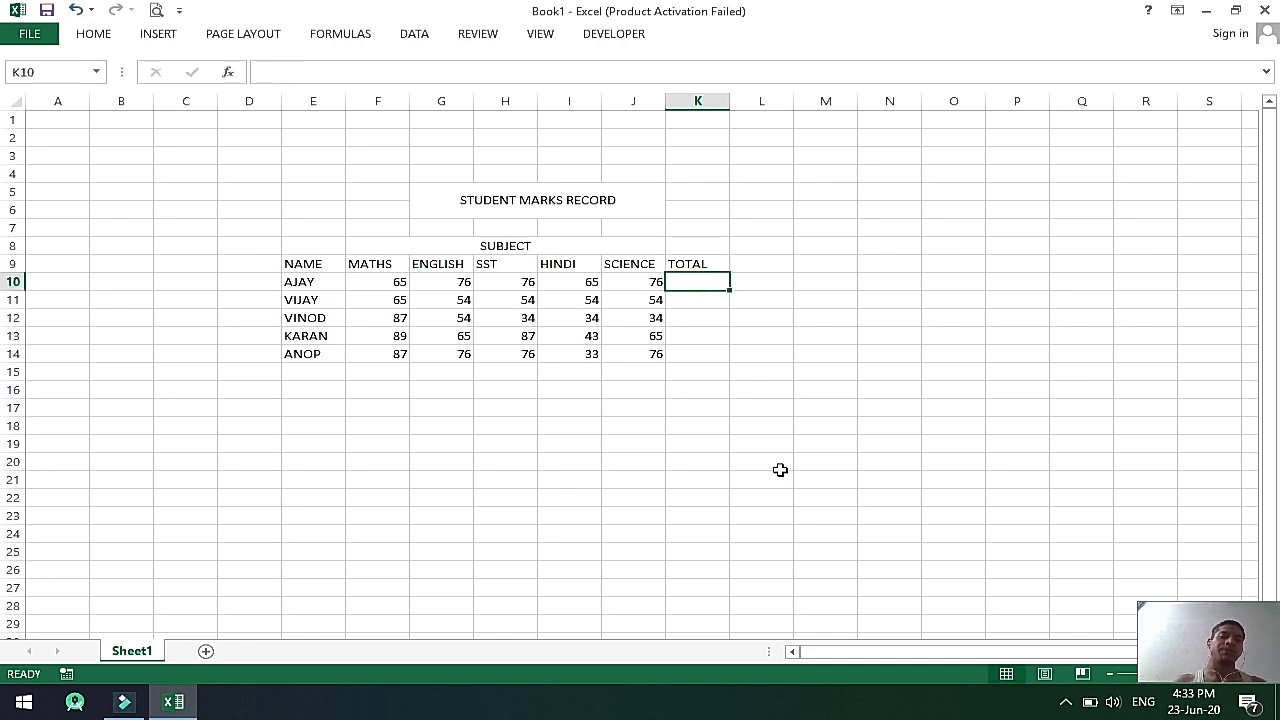
Review the first student's marks across cells F10 through J10 and return to the total cell K10.
{"action": "key", "text": "Left"}
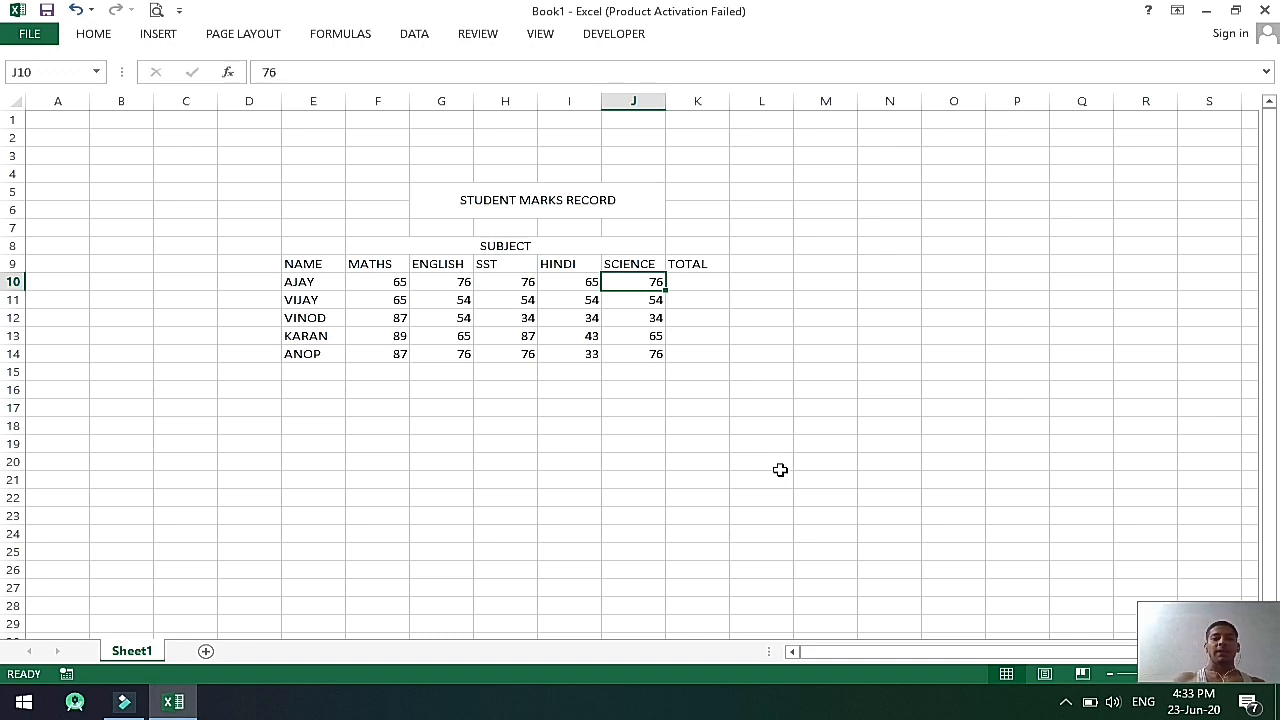
{"action": "key", "text": "Left"}
{"action": "key", "text": "Left"}
{"action": "key", "text": "Left"}
{"action": "key", "text": "Left"}
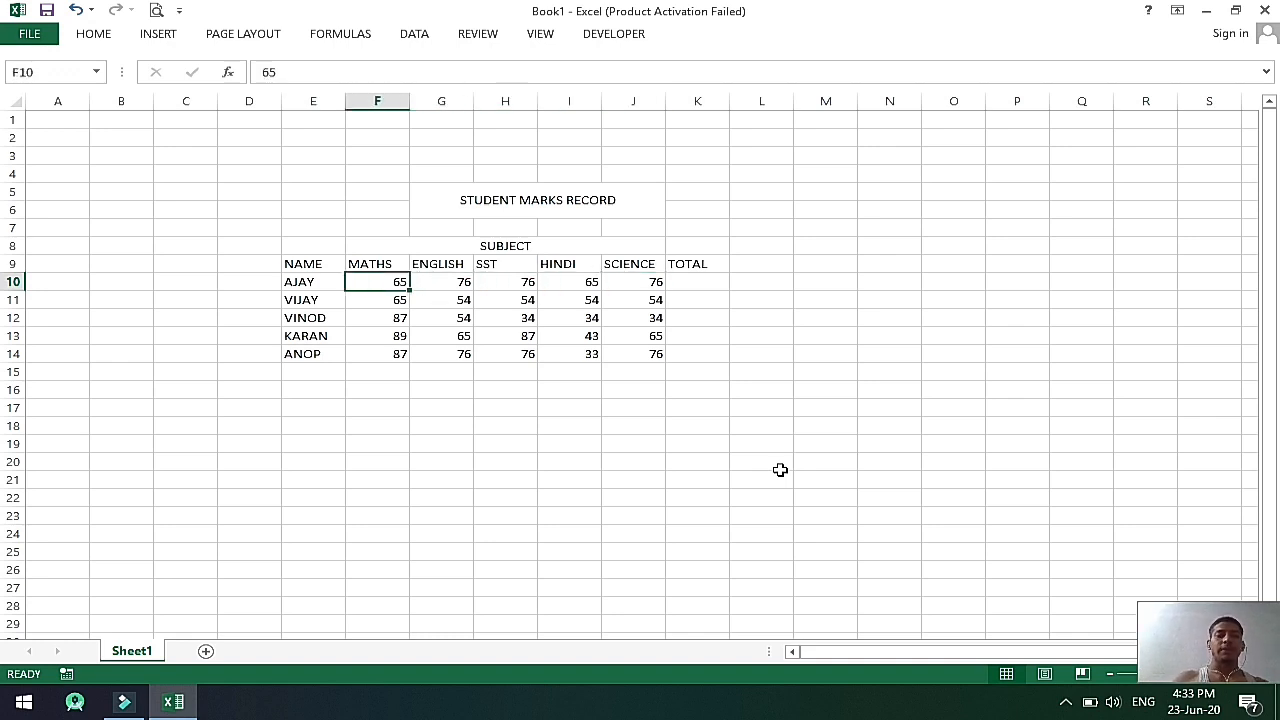
{"action": "key", "text": "Right"}
{"action": "key", "text": "Right"}
{"action": "key", "text": "Right"}
{"action": "key", "text": "Right"}
{"action": "key", "text": "Right"}
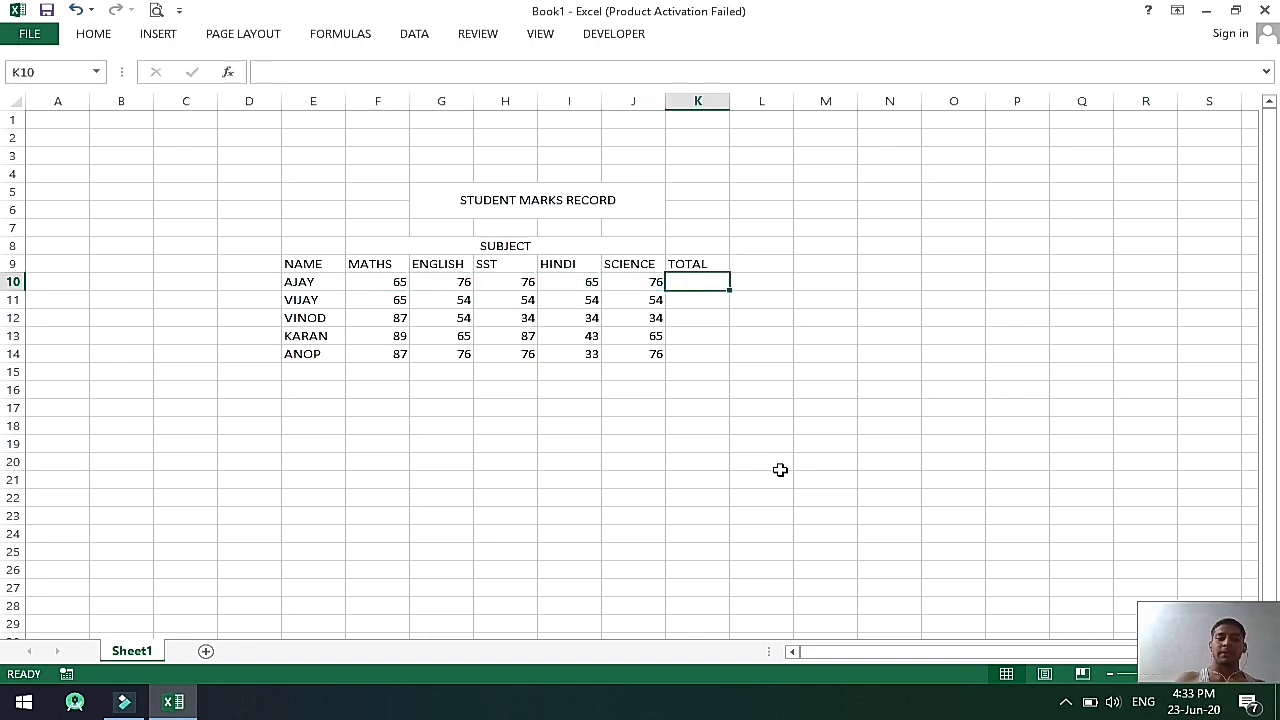
{"action": "key", "text": "Right"}
{"action": "key", "text": "Left"}
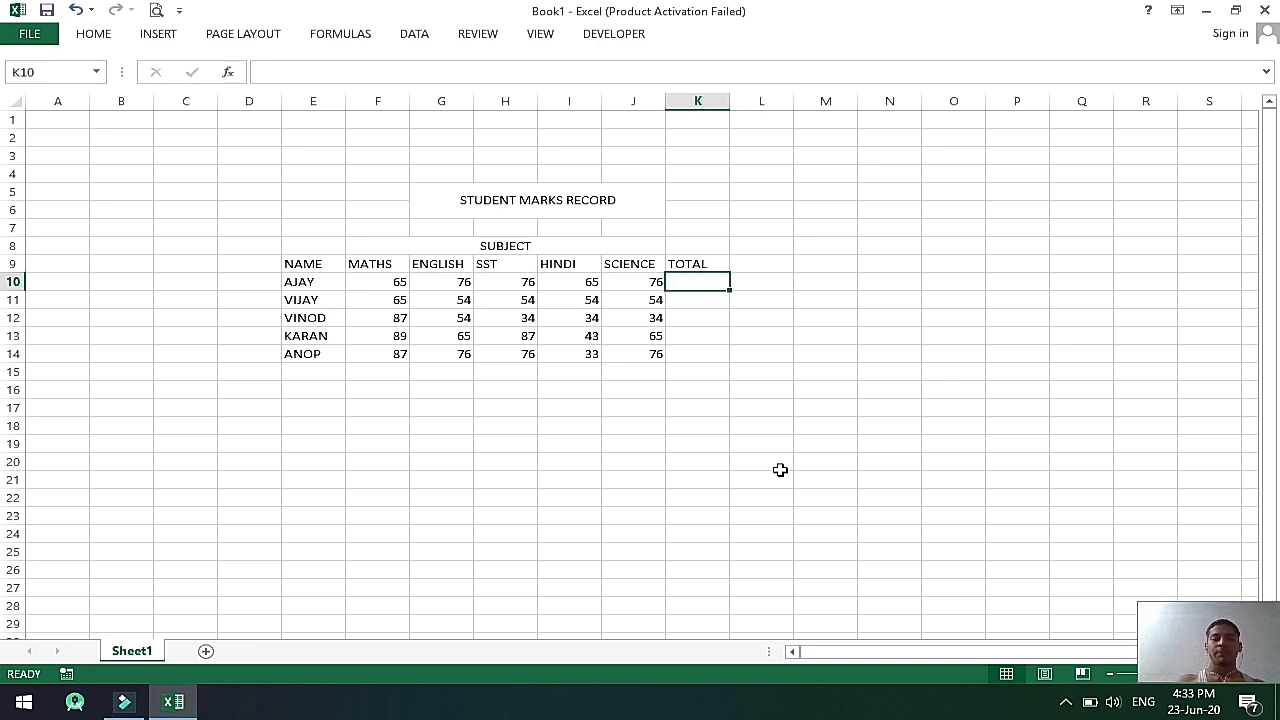
Total the first student's marks in cell K10 with the formula =F10+G10+H10+I10+J10.
{"action": "type", "text": "="}
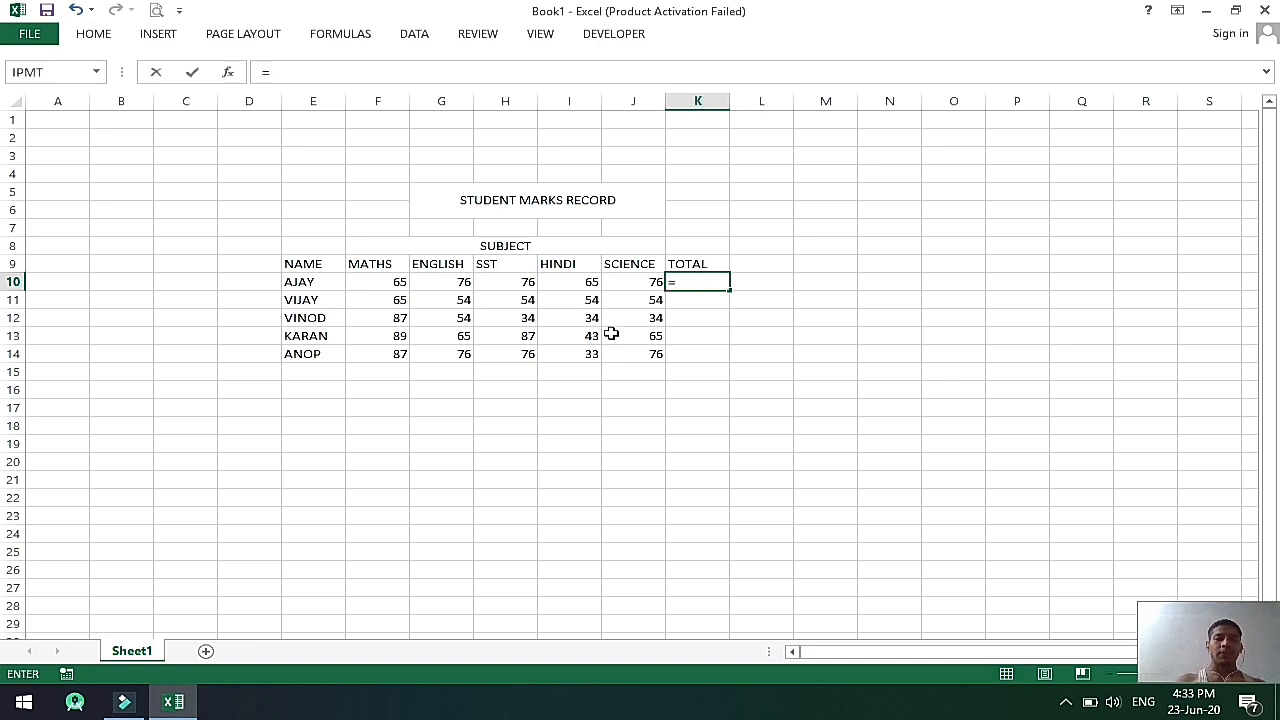
{"action": "left_click", "coordinate": [398, 284]}
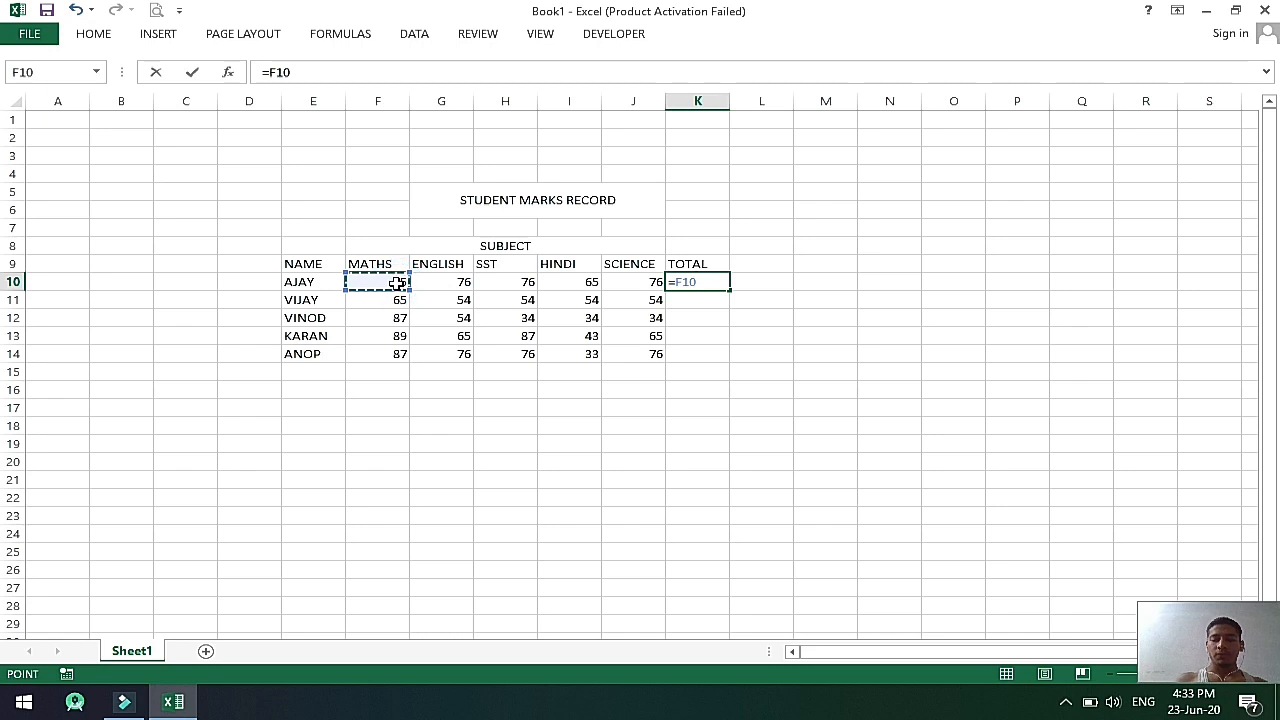
{"action": "type", "text": "+"}
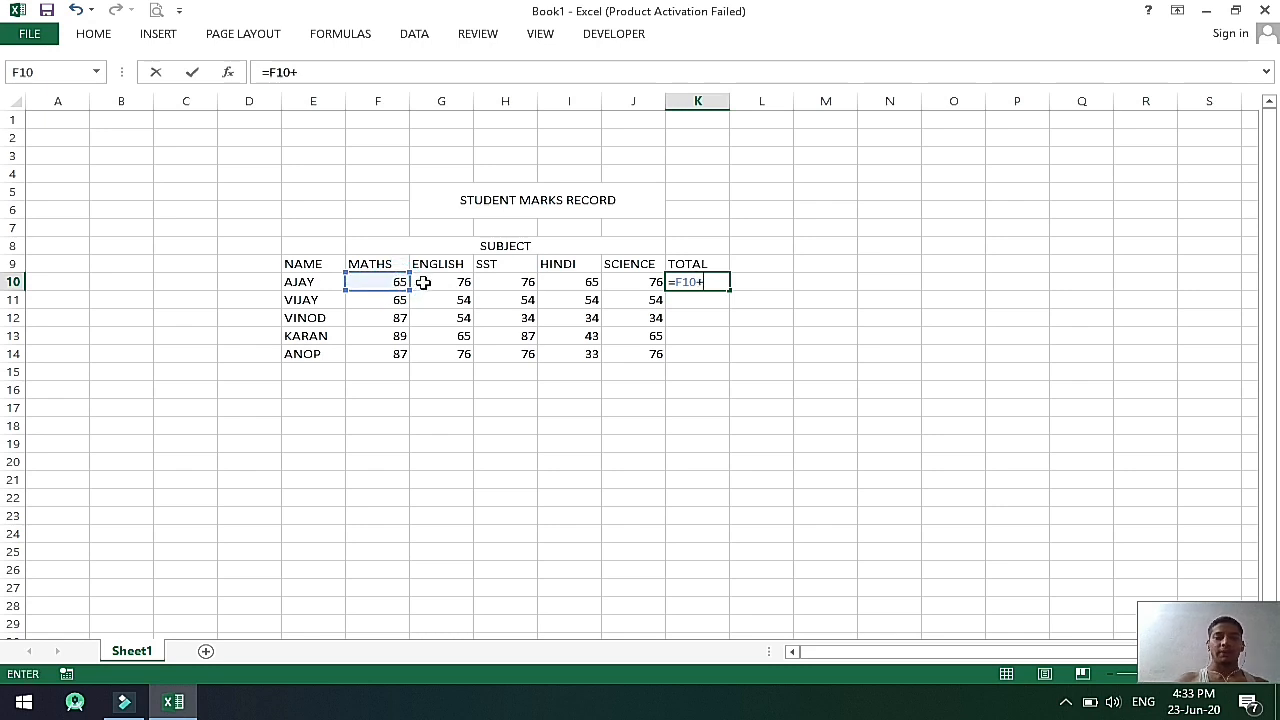
{"action": "left_click", "coordinate": [423, 283]}
{"action": "type", "text": "+"}
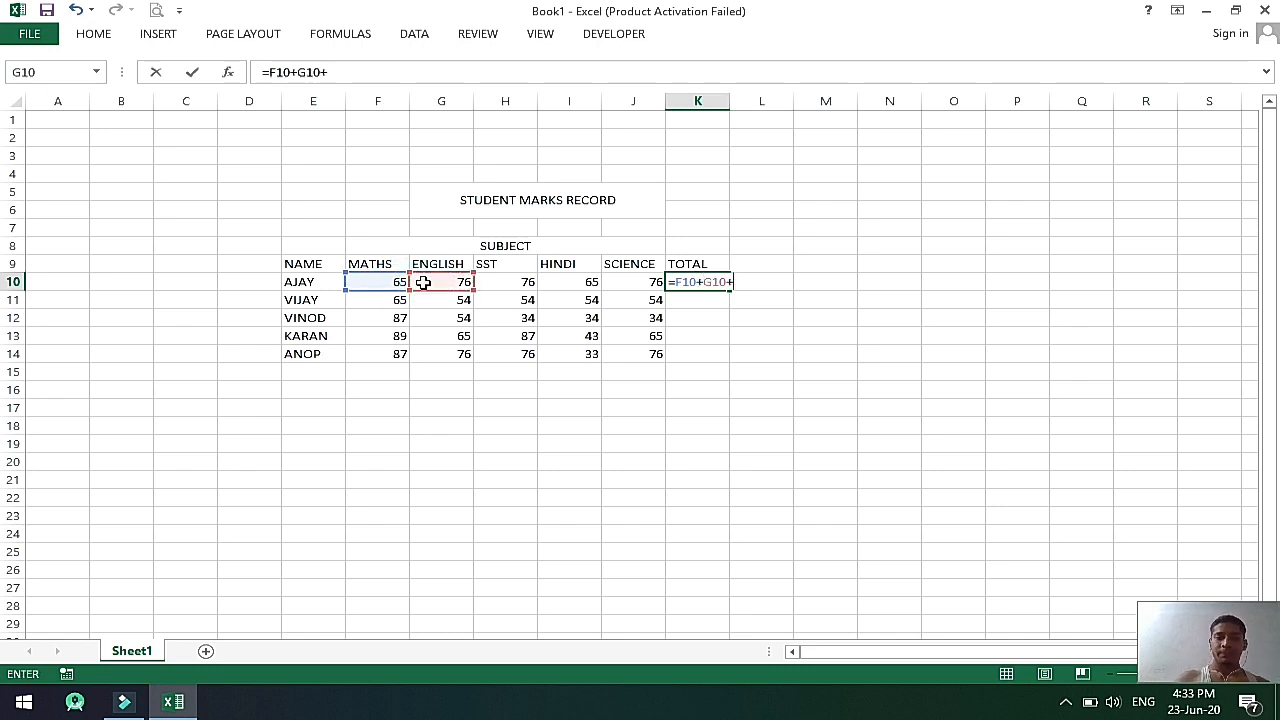
{"action": "left_click", "coordinate": [495, 283]}
{"action": "type", "text": "+"}
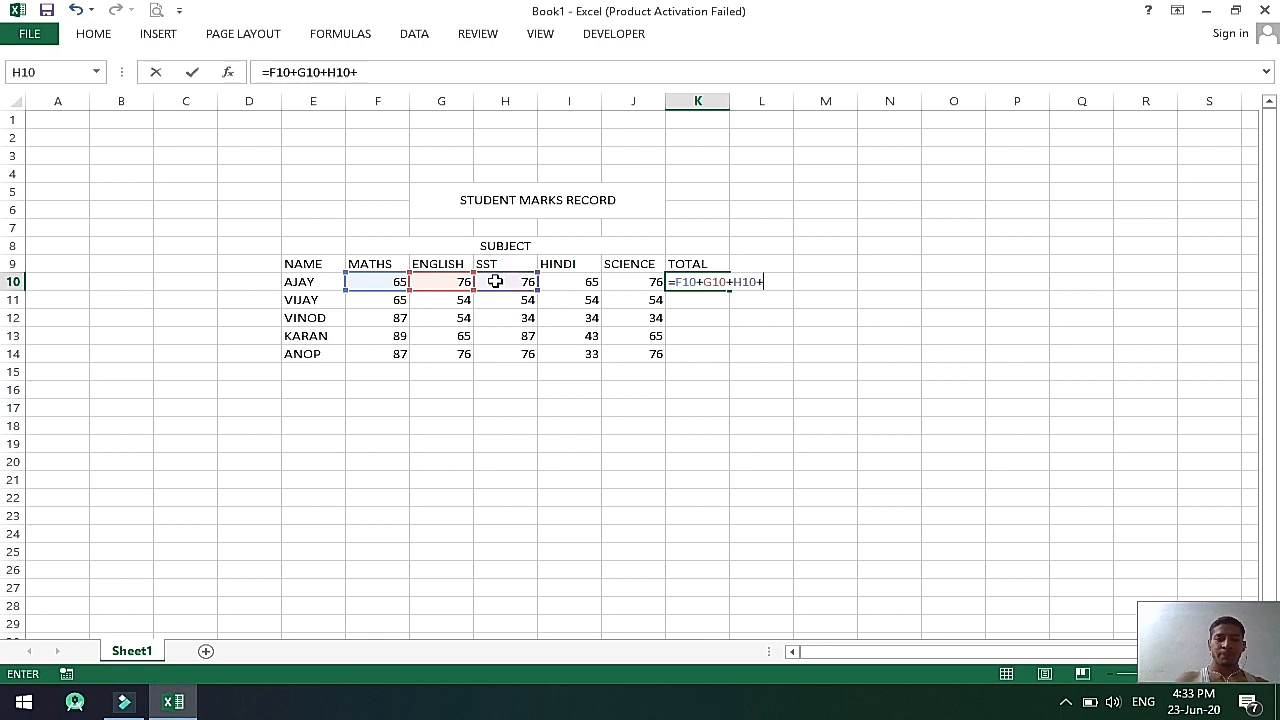
{"action": "left_click", "coordinate": [566, 283]}
{"action": "type", "text": "+"}
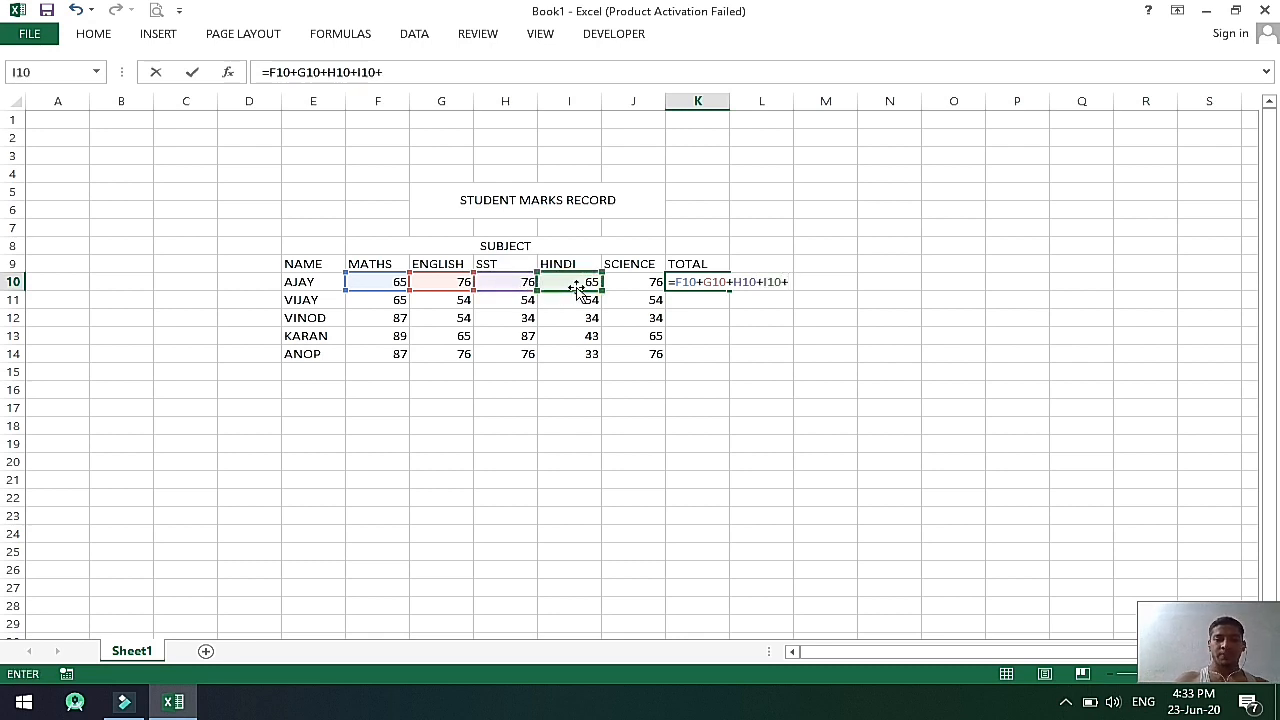
{"action": "left_click", "coordinate": [621, 283]}
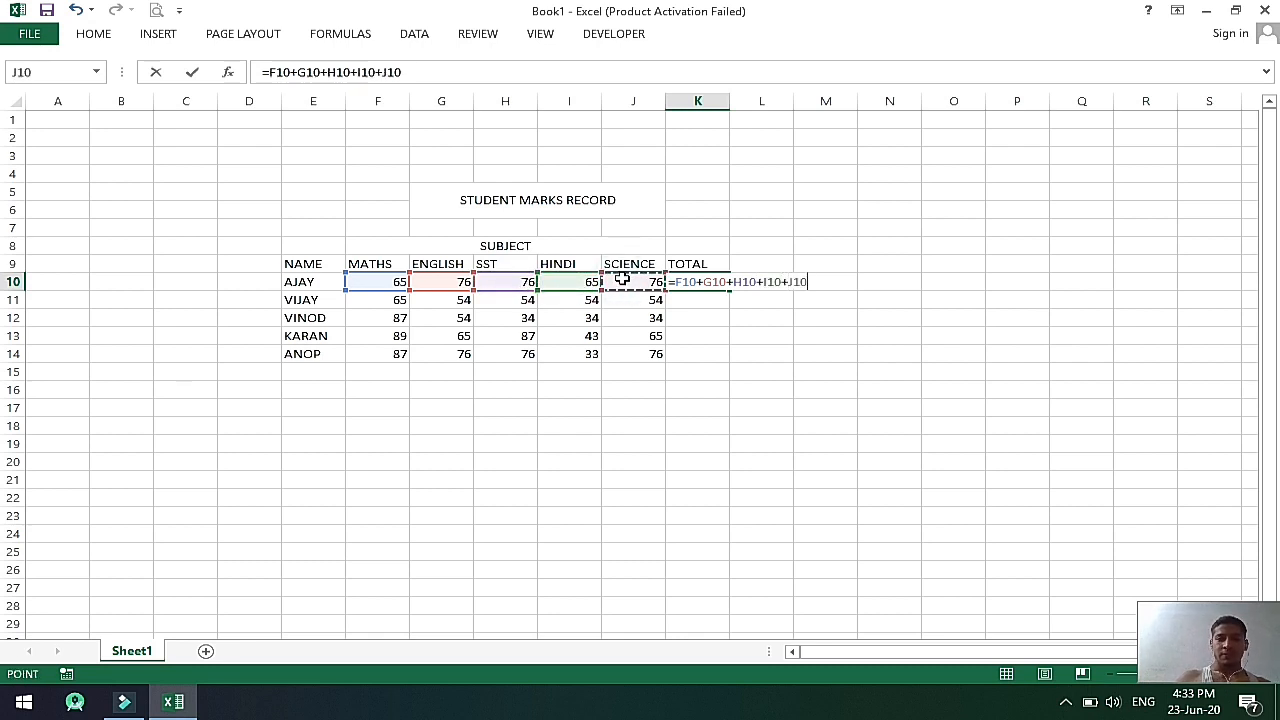
{"action": "key", "text": "Return"}
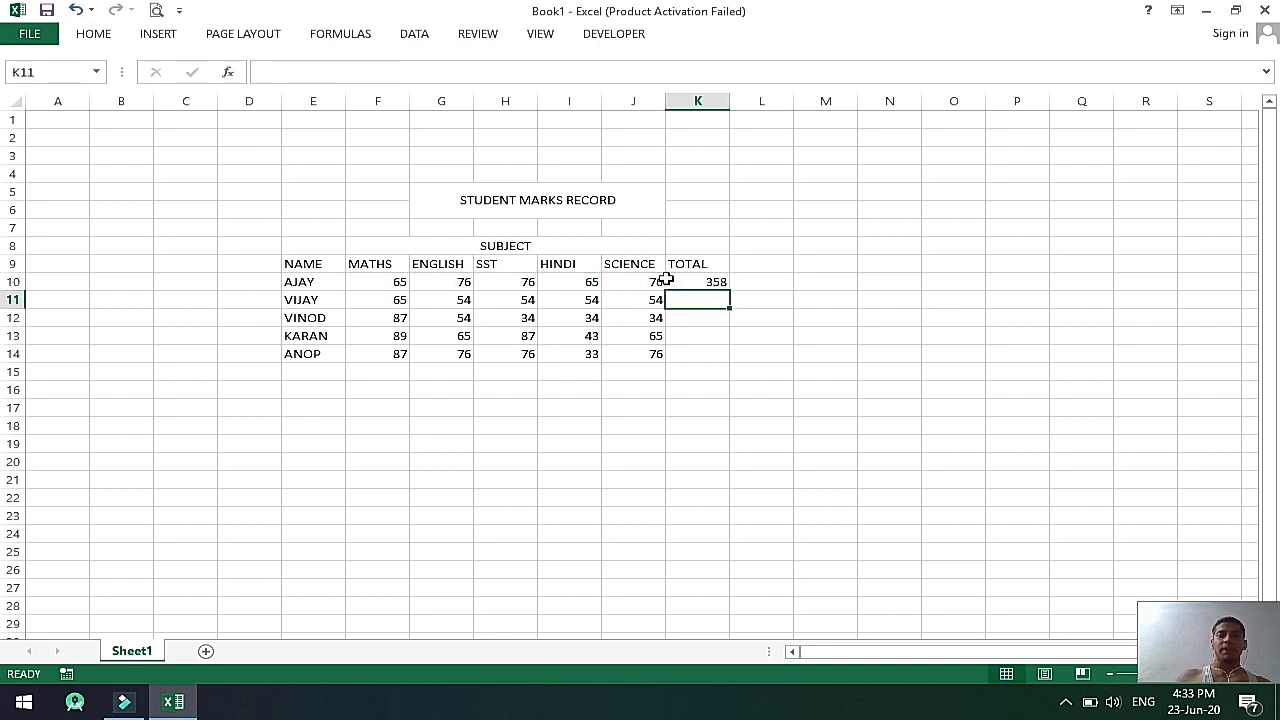
Replace the addition formula in cell K10 with a SUM function over the range F10:J10.
{"action": "left_click", "coordinate": [703, 283]}
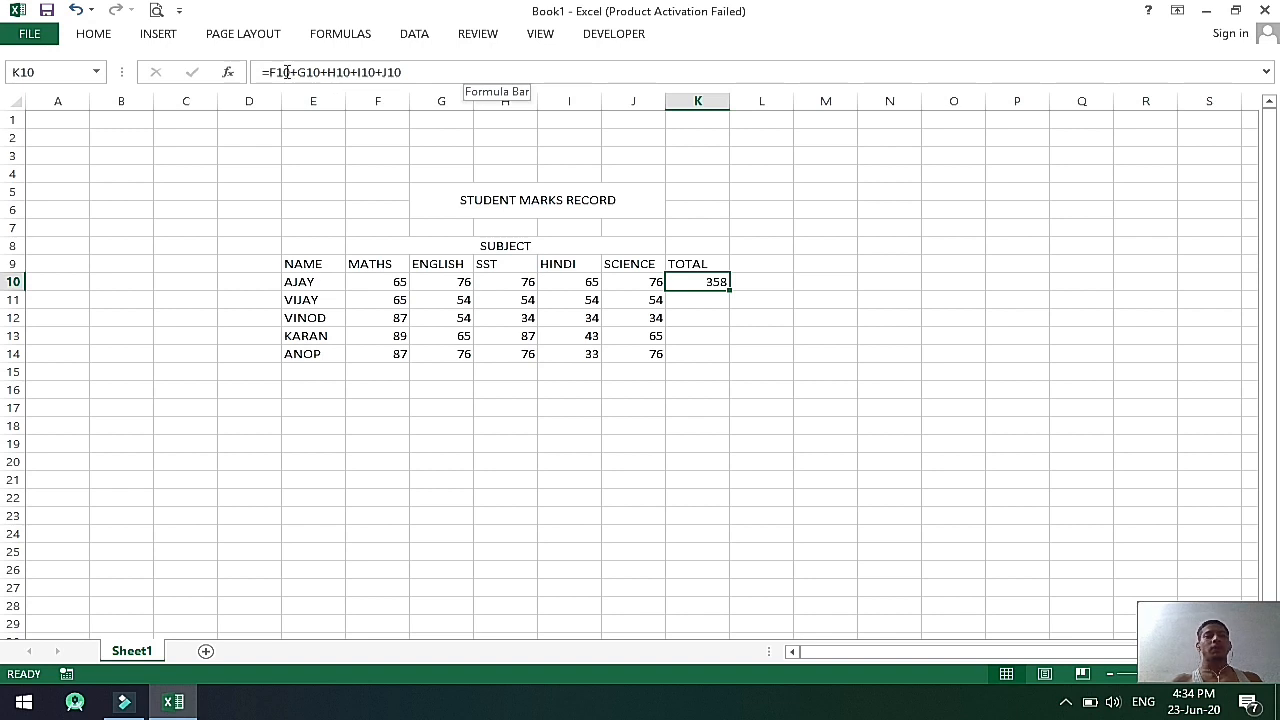
{"action": "left_click", "coordinate": [417, 72]}
{"action": "key", "text": "BackSpace"}
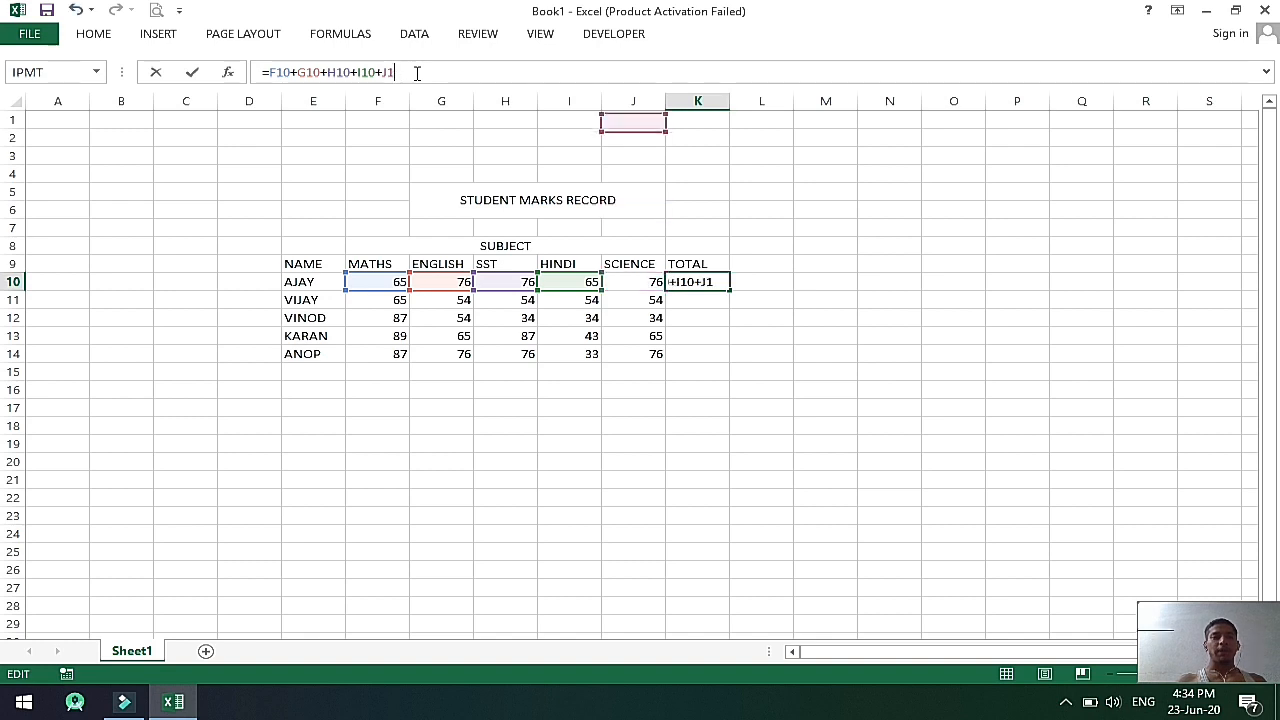
{"action": "key", "text": "BackSpace"}
{"action": "key", "text": "BackSpace"}
{"action": "key", "text": "BackSpace"}
{"action": "key", "text": "BackSpace"}
{"action": "key", "text": "BackSpace"}
{"action": "key", "text": "BackSpace"}
{"action": "key", "text": "BackSpace"}
{"action": "key", "text": "BackSpace"}
{"action": "key", "text": "BackSpace"}
{"action": "key", "text": "BackSpace"}
{"action": "key", "text": "BackSpace"}
{"action": "key", "text": "BackSpace"}
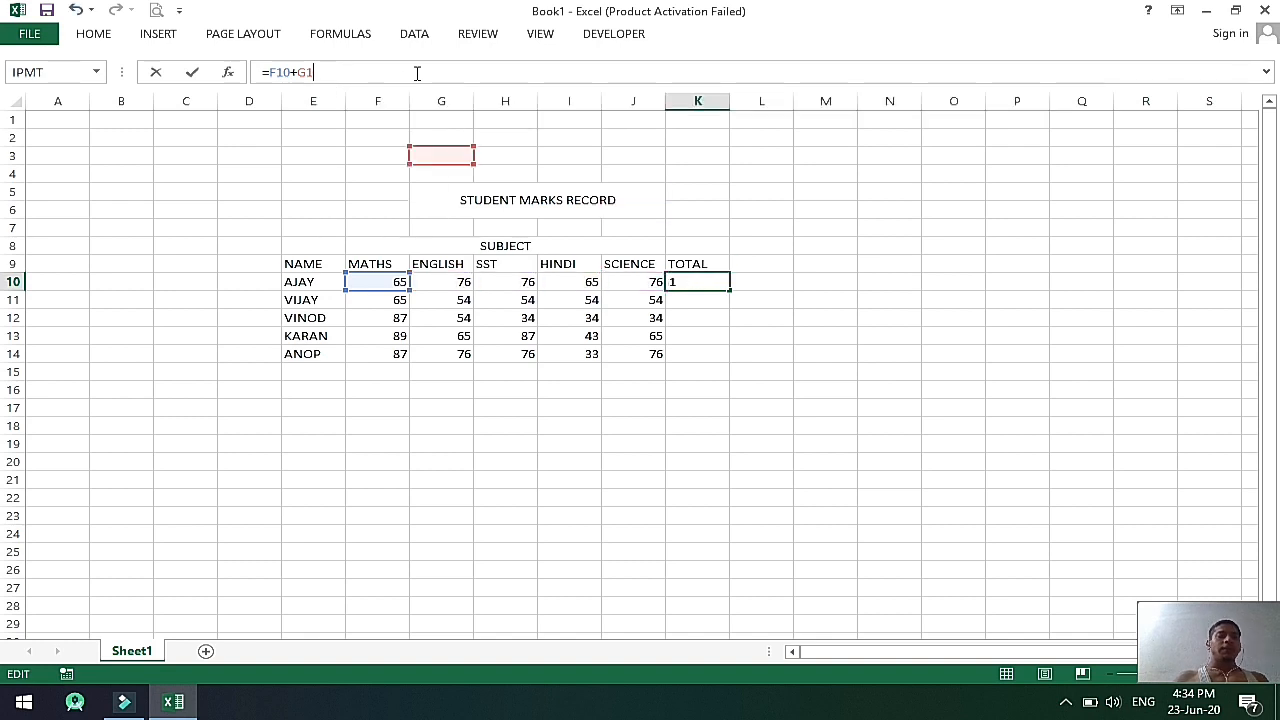
{"action": "key", "text": "BackSpace"}
{"action": "key", "text": "BackSpace"}
{"action": "key", "text": "BackSpace"}
{"action": "key", "text": "BackSpace"}
{"action": "key", "text": "BackSpace"}
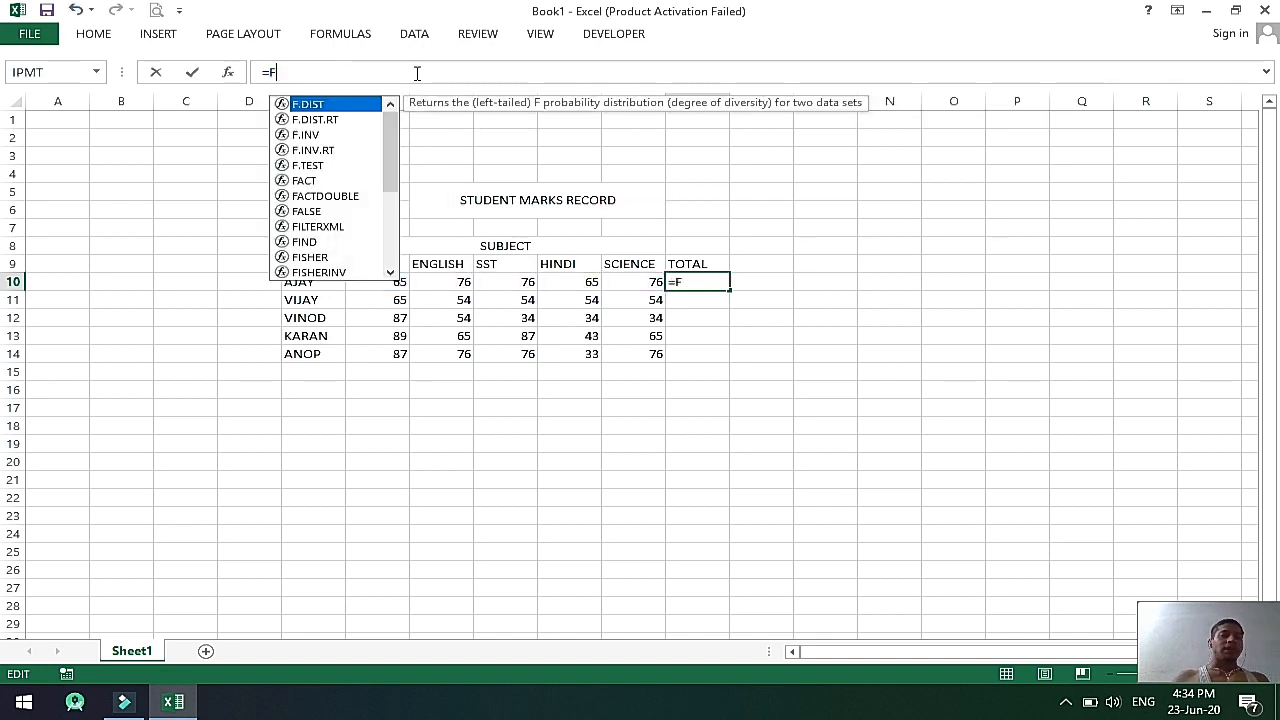
{"action": "key", "text": "BackSpace"}
{"action": "type", "text": "SU"}
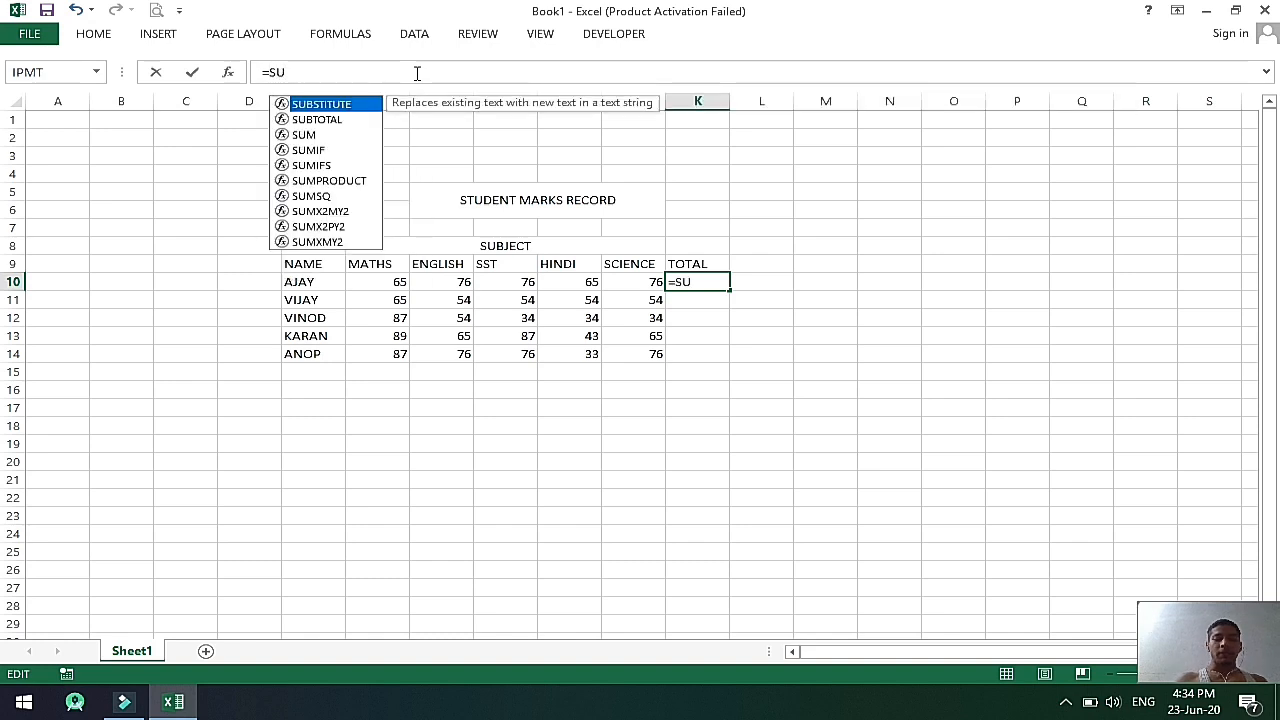
{"action": "type", "text": "M("}
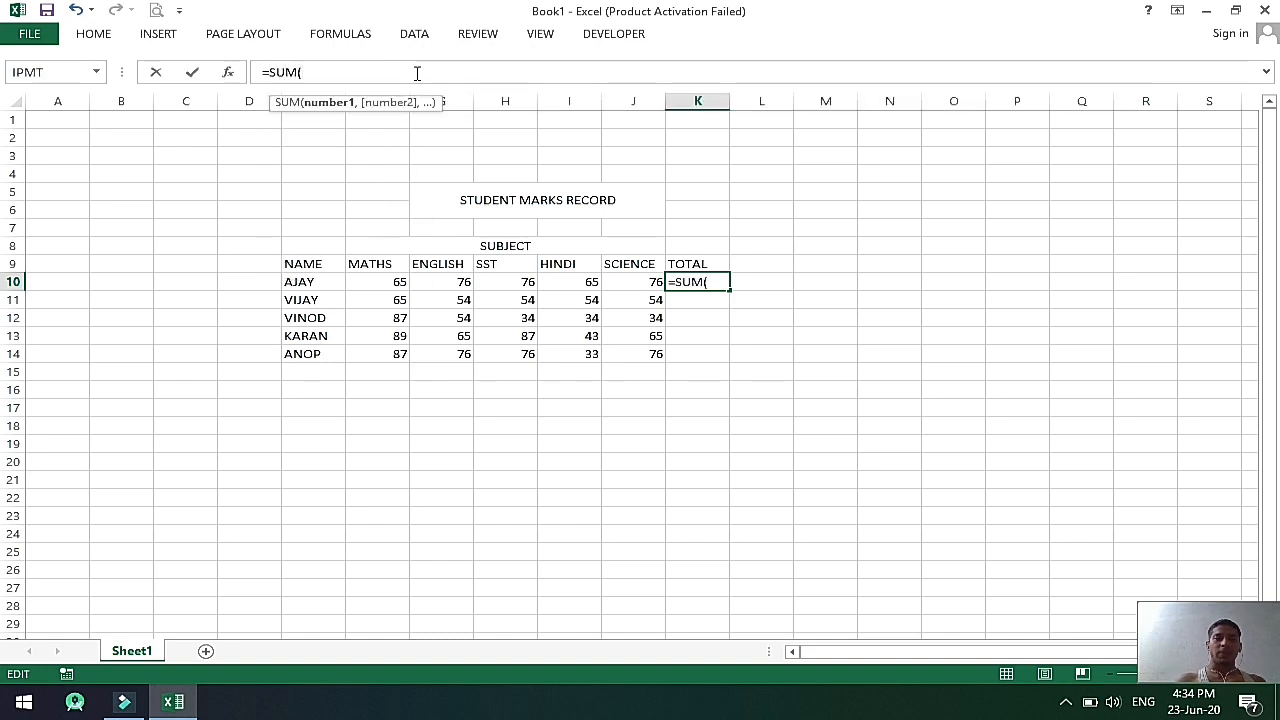
{"action": "left_click", "coordinate": [378, 283]}
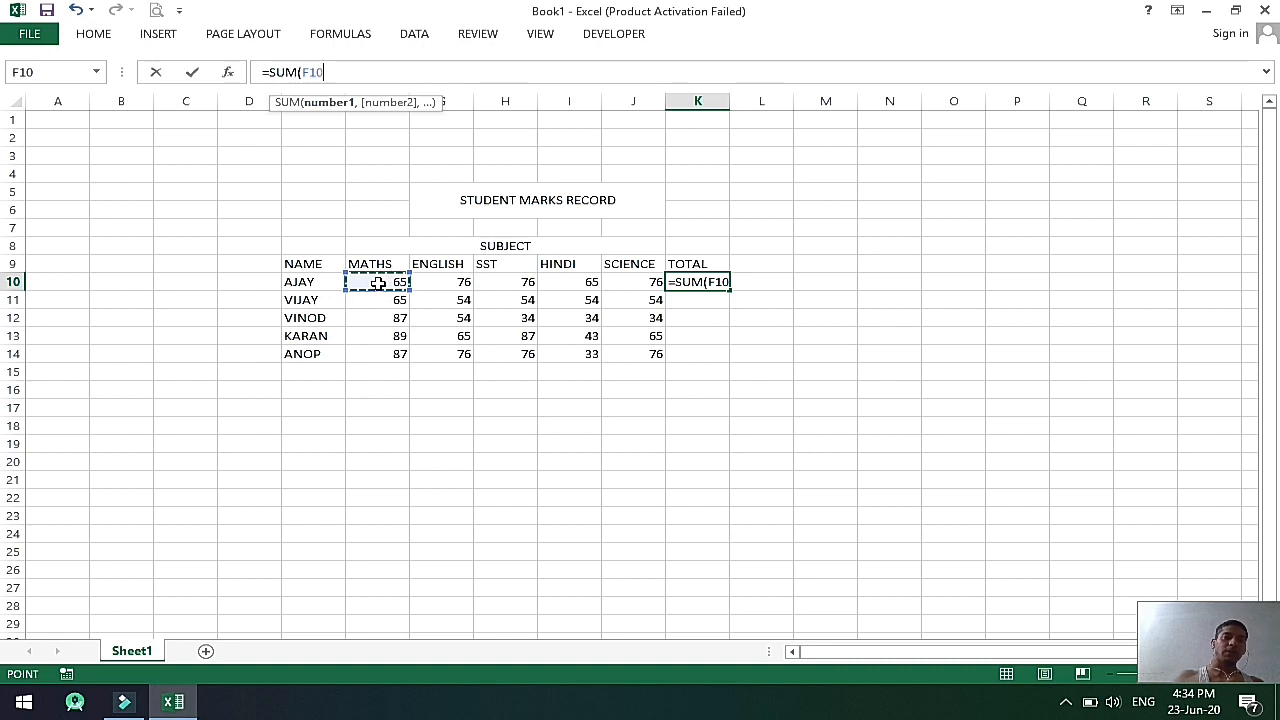
{"action": "key", "text": "F8"}
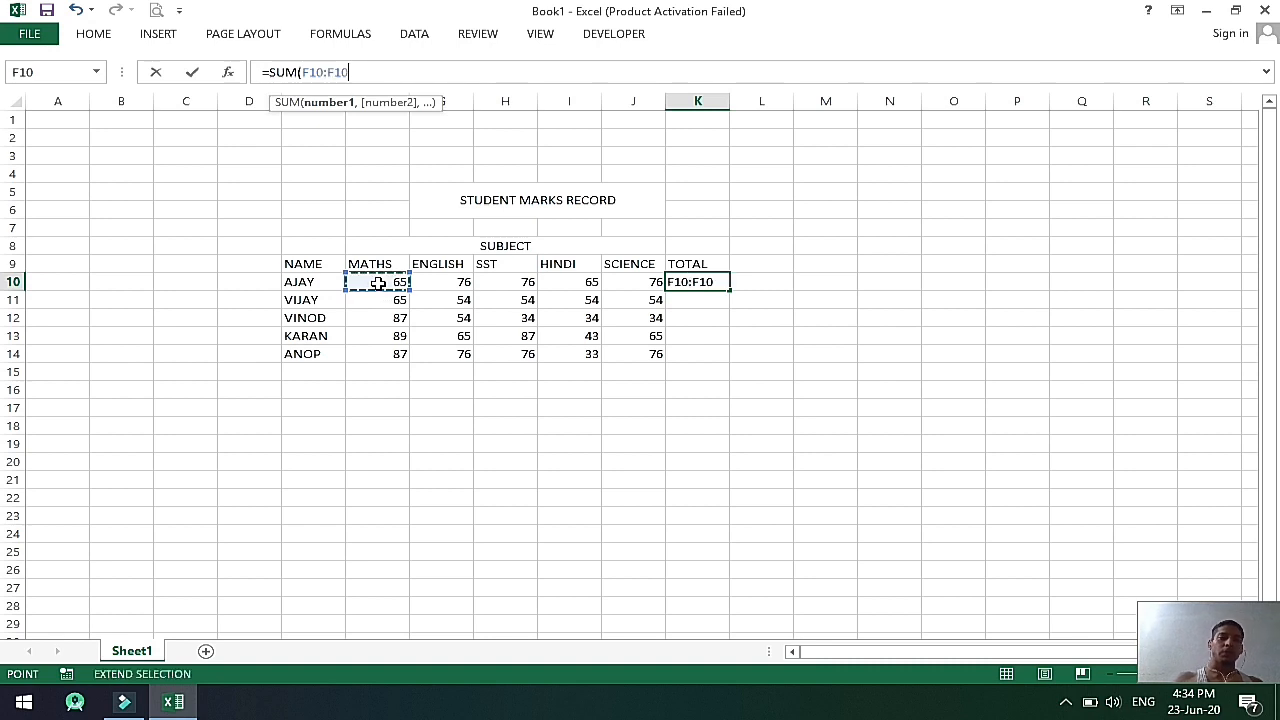
{"action": "left_click", "coordinate": [634, 283]}
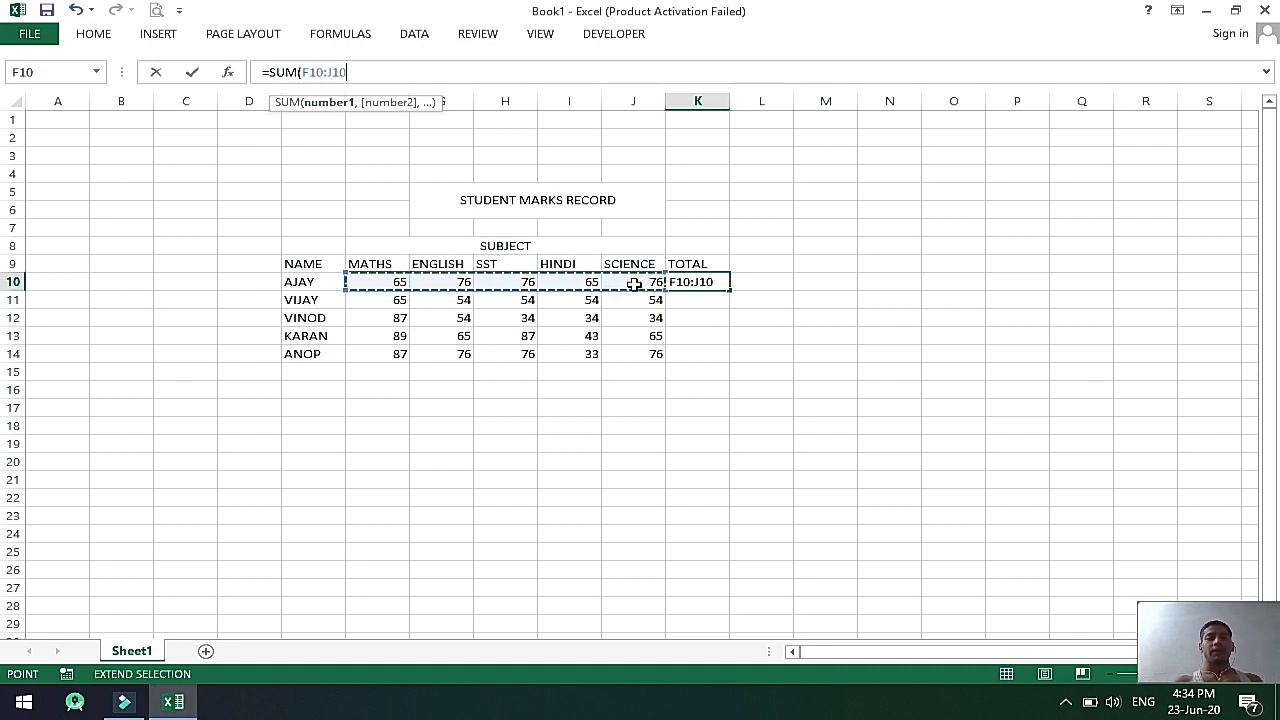
{"action": "key", "text": "Return"}
{"action": "key", "text": "Up"}
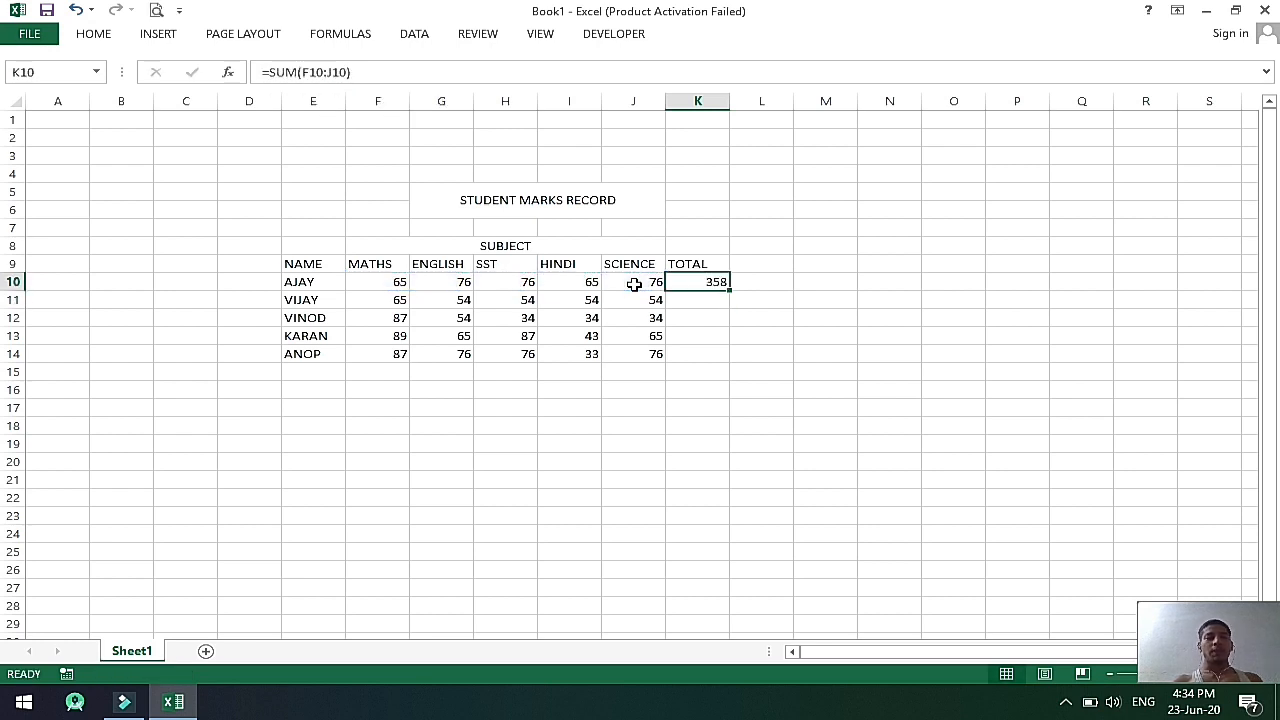
{"action": "key", "text": "Up"}
{"action": "key", "text": "Down"}
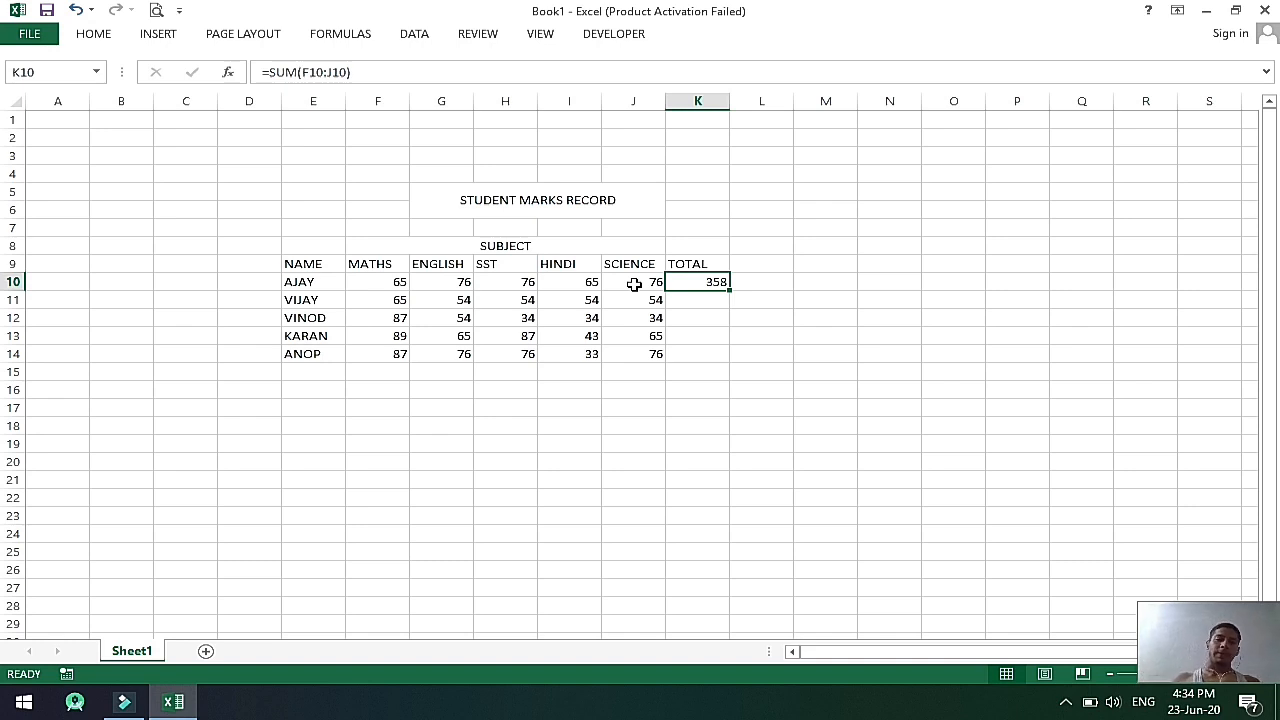
{"action": "key", "text": "Down"}
{"action": "key", "text": "Up"}
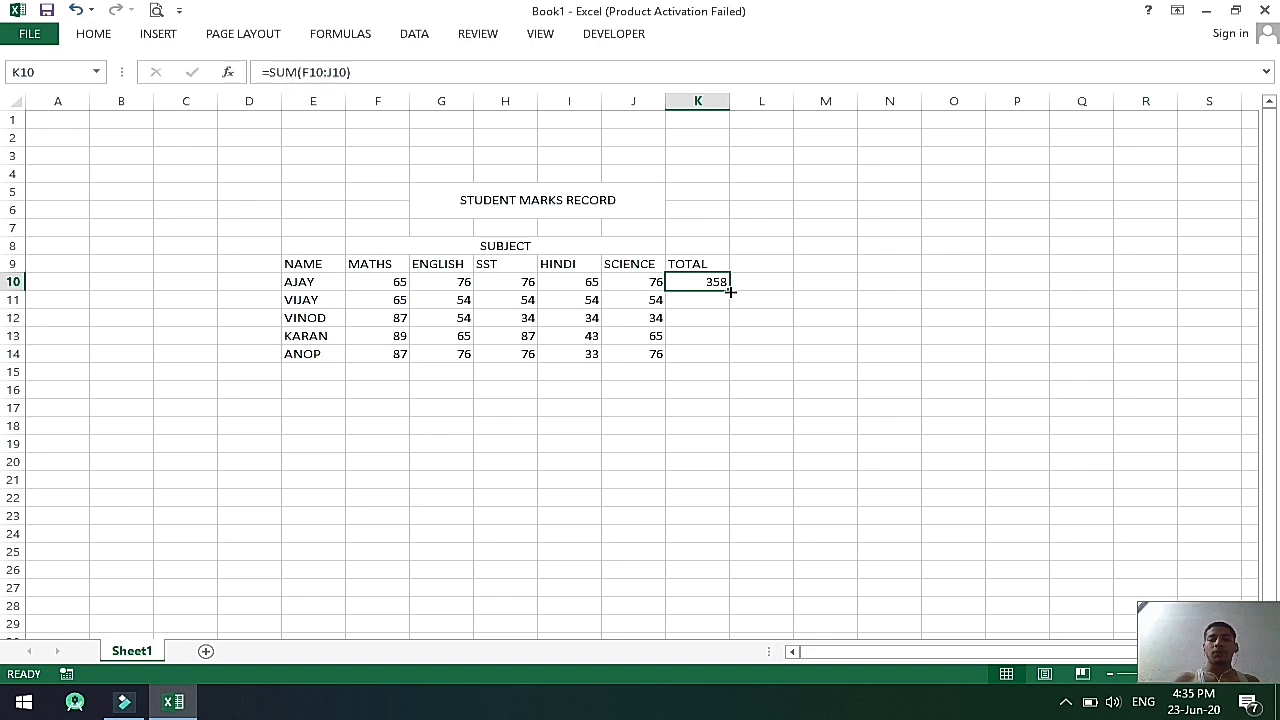
Try filling the total formula from K10 down to K14 with the fill handle and undo the fill.
{"action": "left_click_drag", "start_coordinate": [731, 291], "coordinate": [727, 356]}
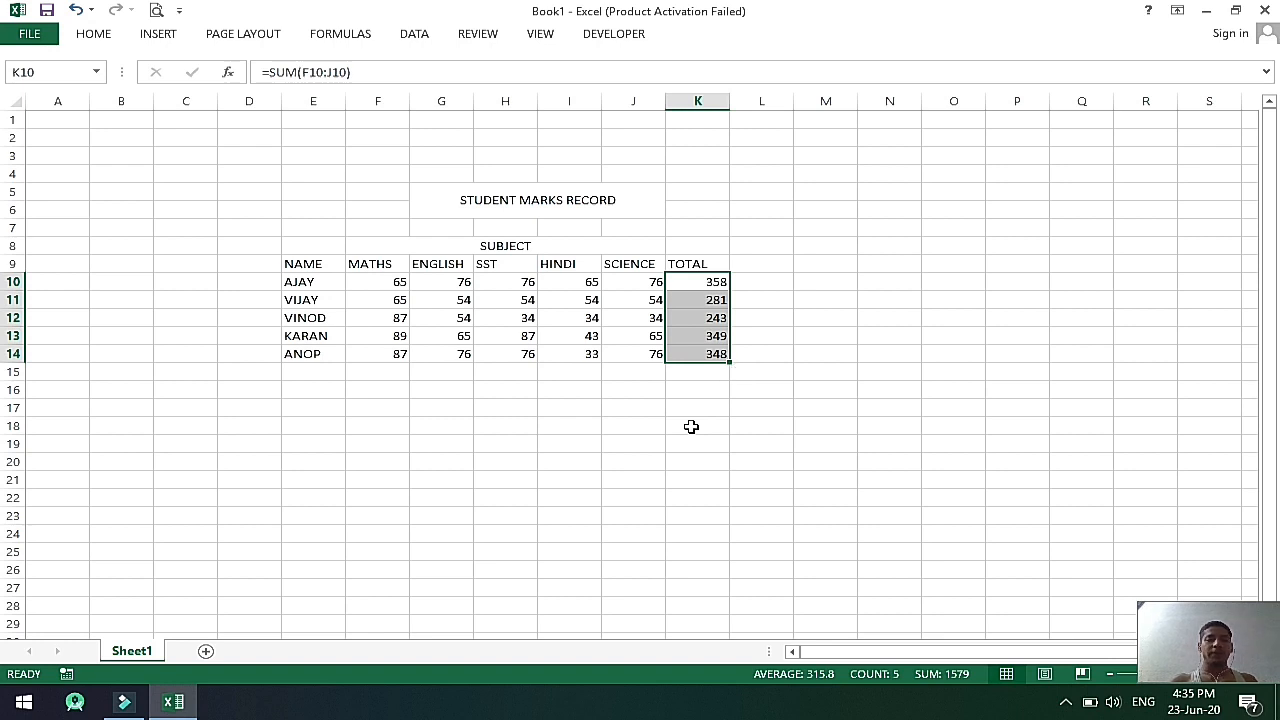
{"action": "key", "text": "ctrl+z"}
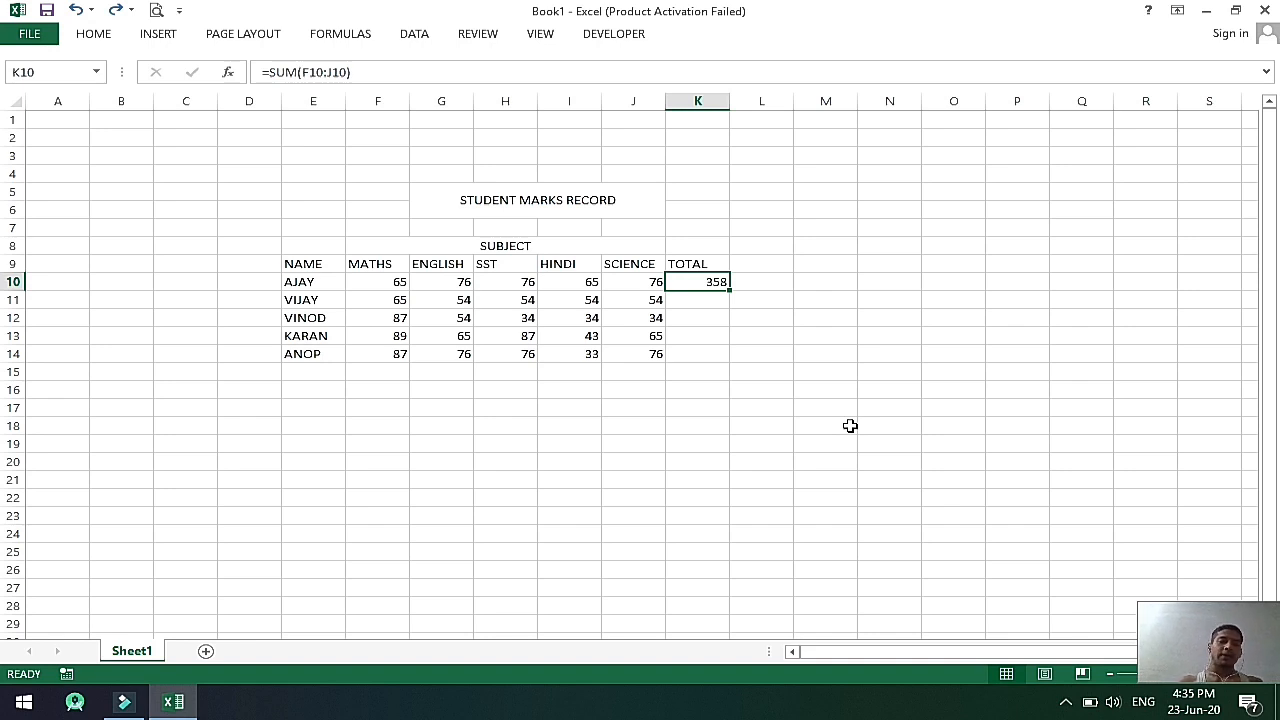
Enter the SUM formula of K10 into the whole range K10 through K14 at once.
{"action": "key", "text": "shift+Down"}
{"action": "key", "text": "shift+Down"}
{"action": "key", "text": "shift+Down"}
{"action": "key", "text": "shift+Down"}
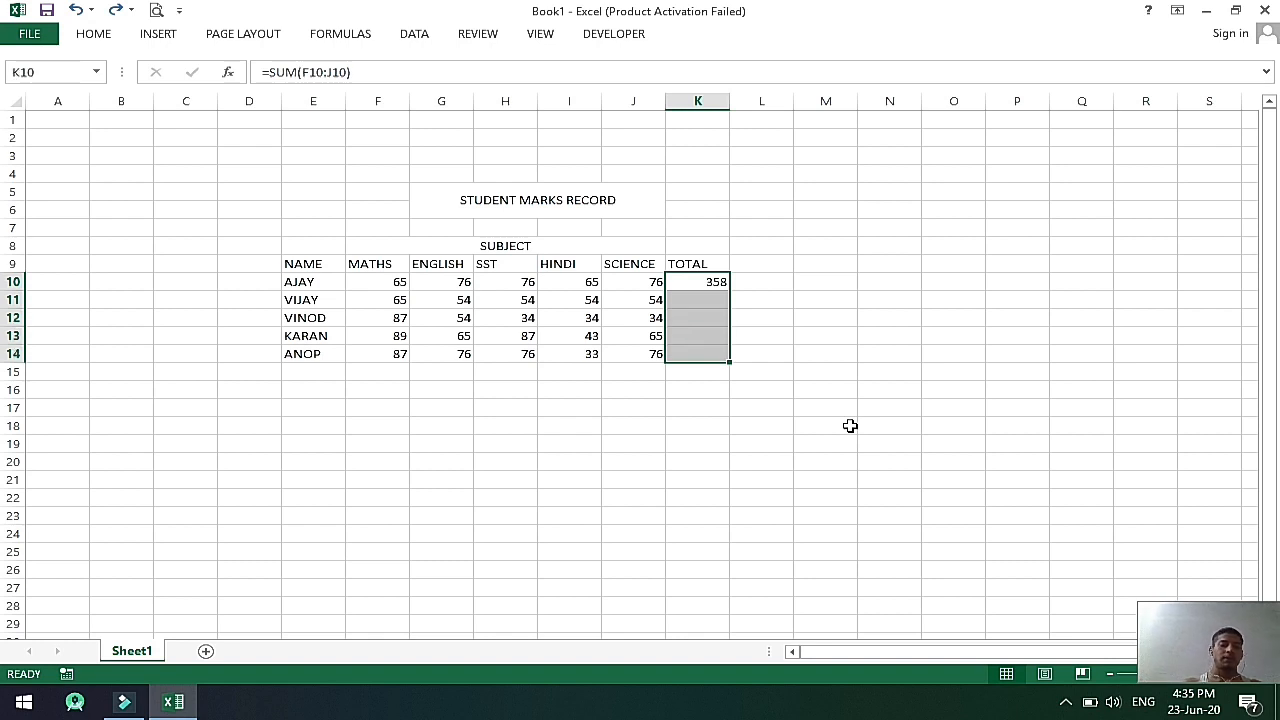
{"action": "key", "text": "F2"}
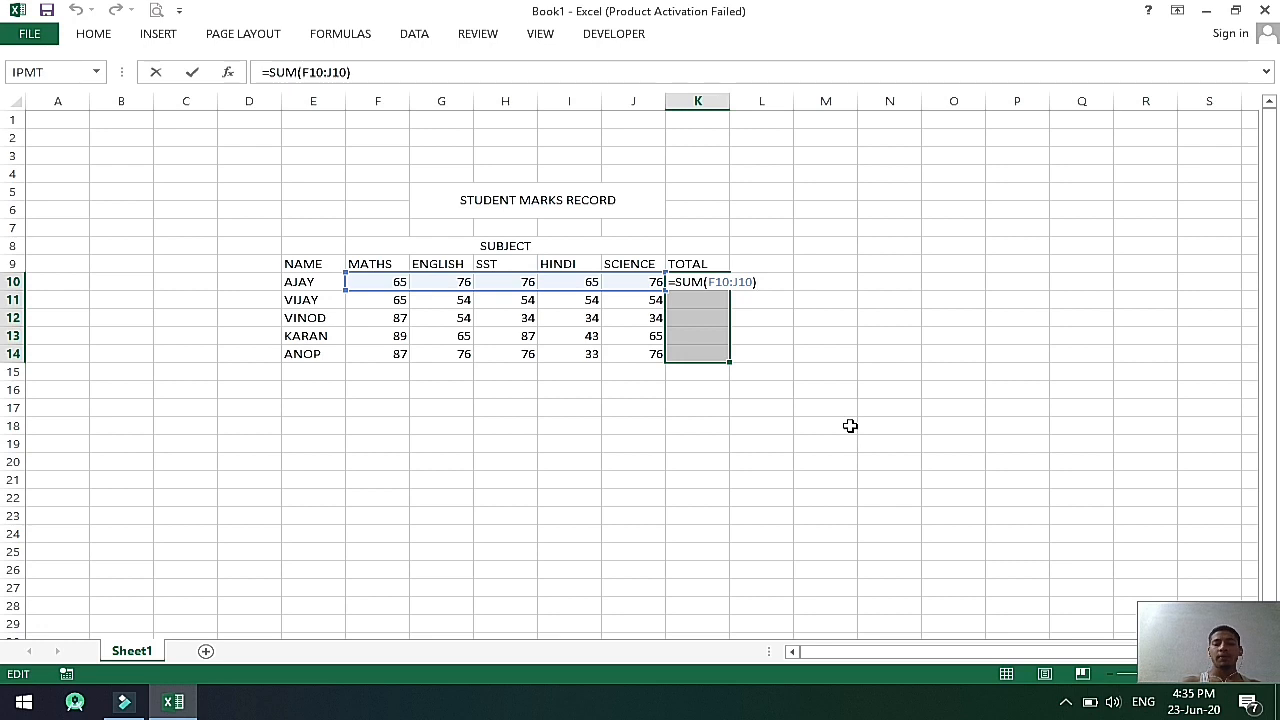
{"action": "key", "text": "ctrl+Return"}
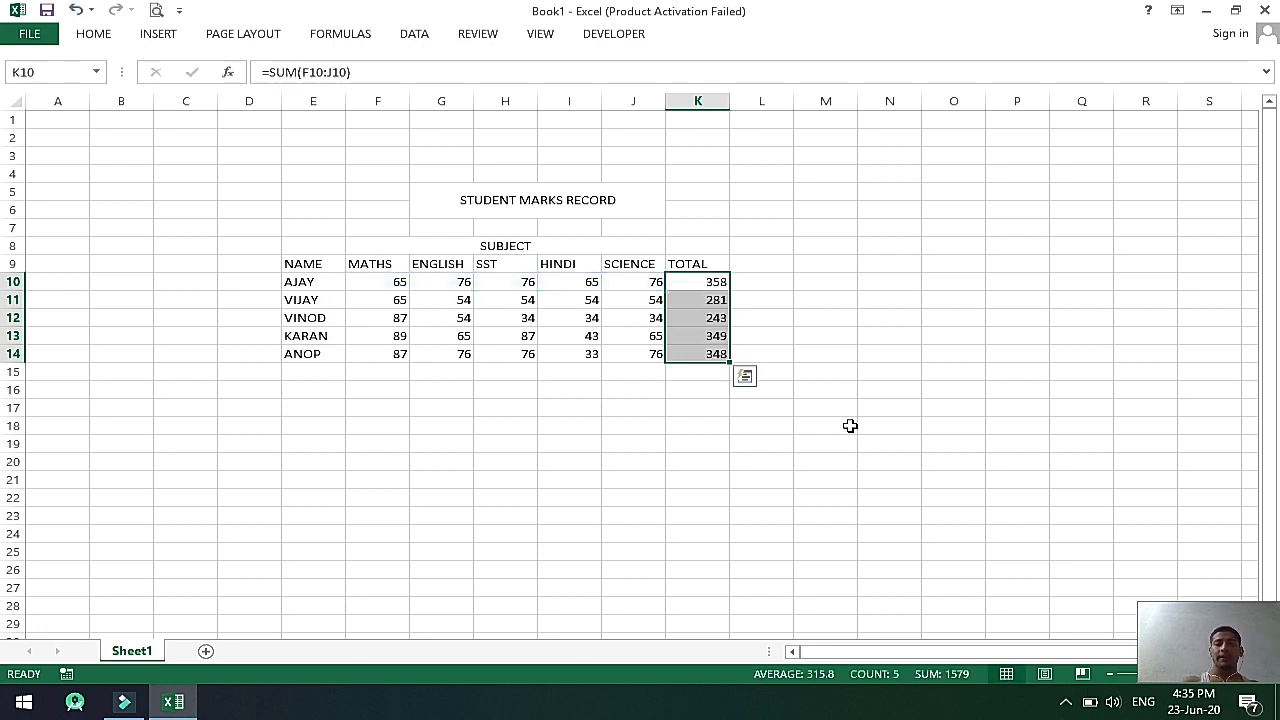
Enter the heading PERCENTAGE in cell L9 and widen column L to fit it.
{"action": "key", "text": "Up"}
{"action": "key", "text": "Right"}
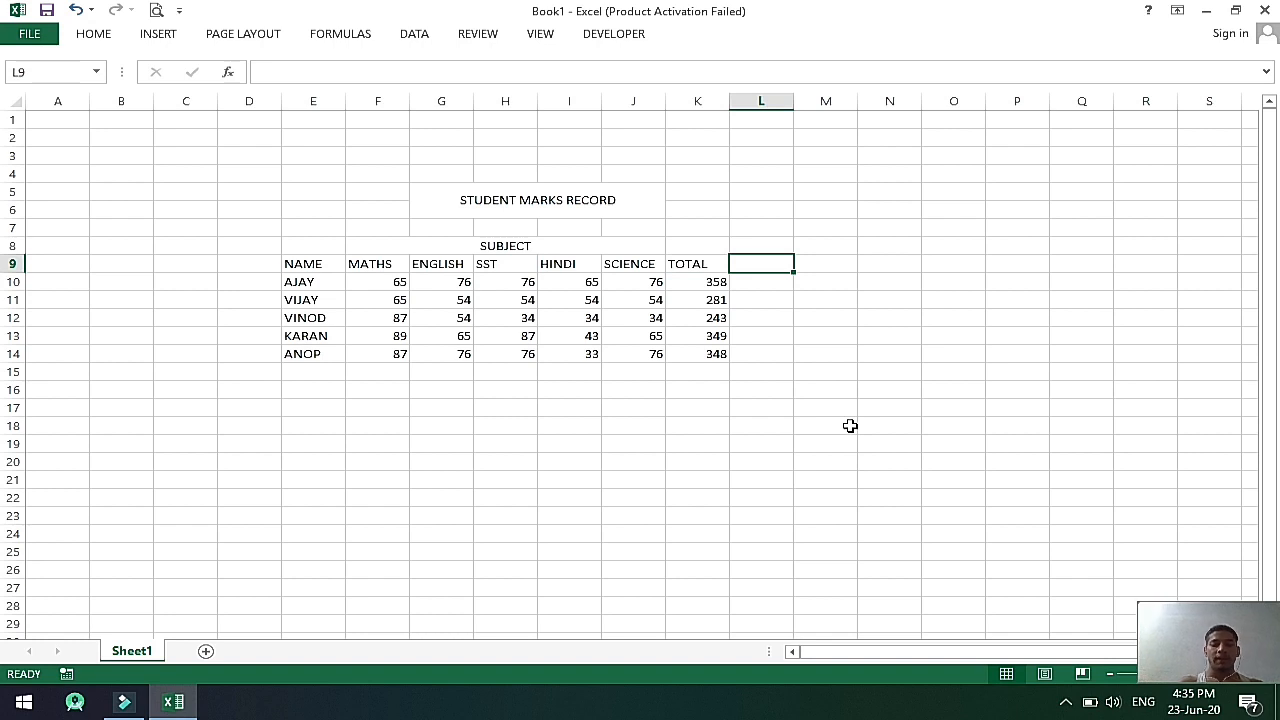
{"action": "type", "text": "PERCEN"}
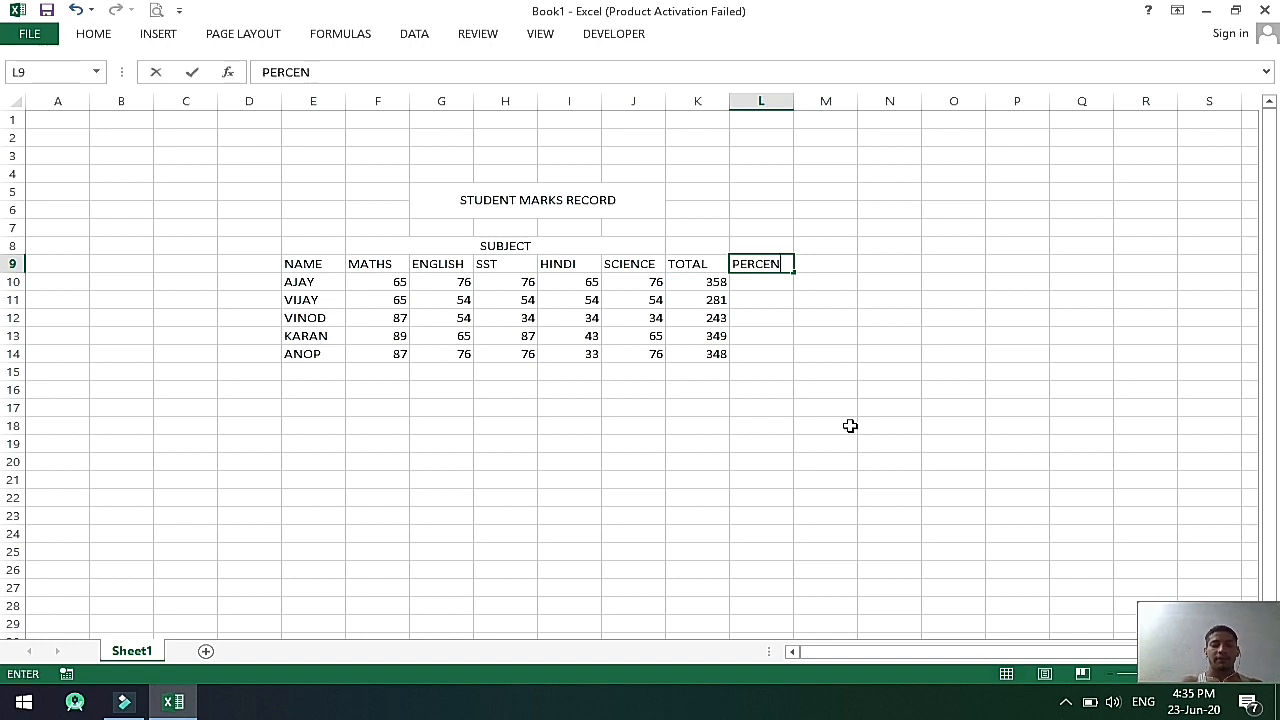
{"action": "type", "text": "TAGE"}
{"action": "key", "text": "Return"}
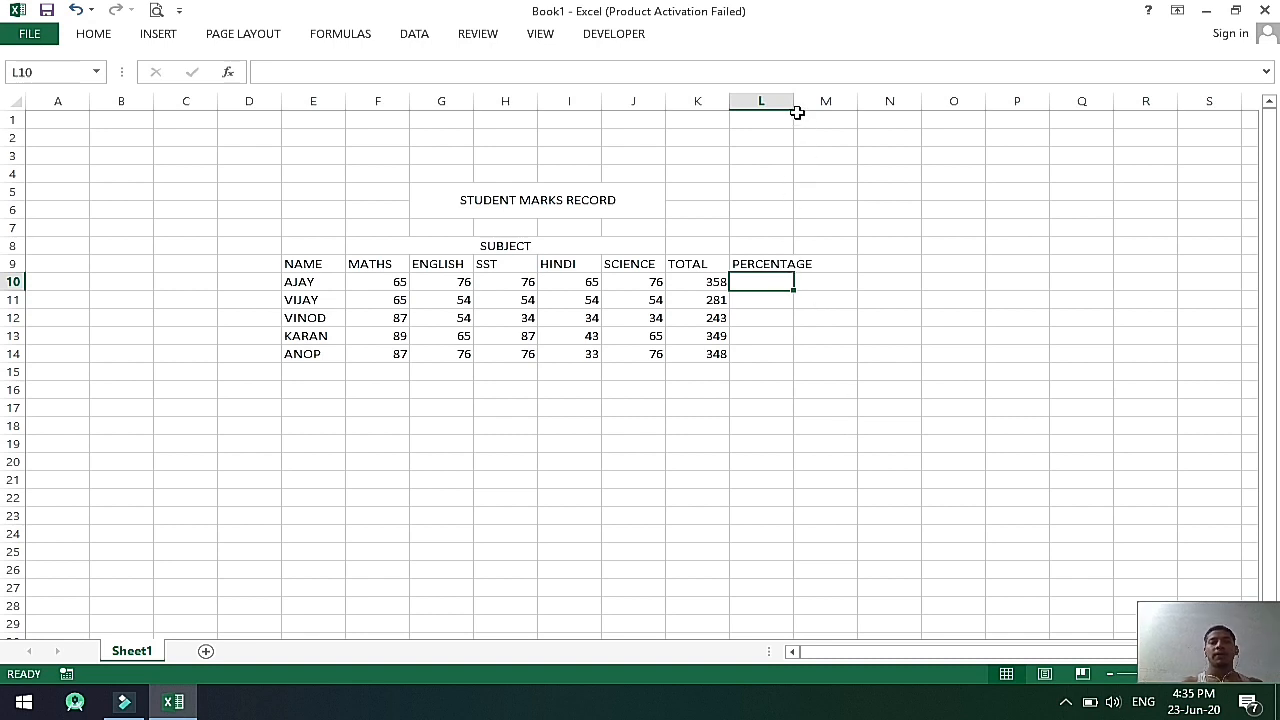
{"action": "left_click_drag", "start_coordinate": [792, 104], "coordinate": [822, 104]}
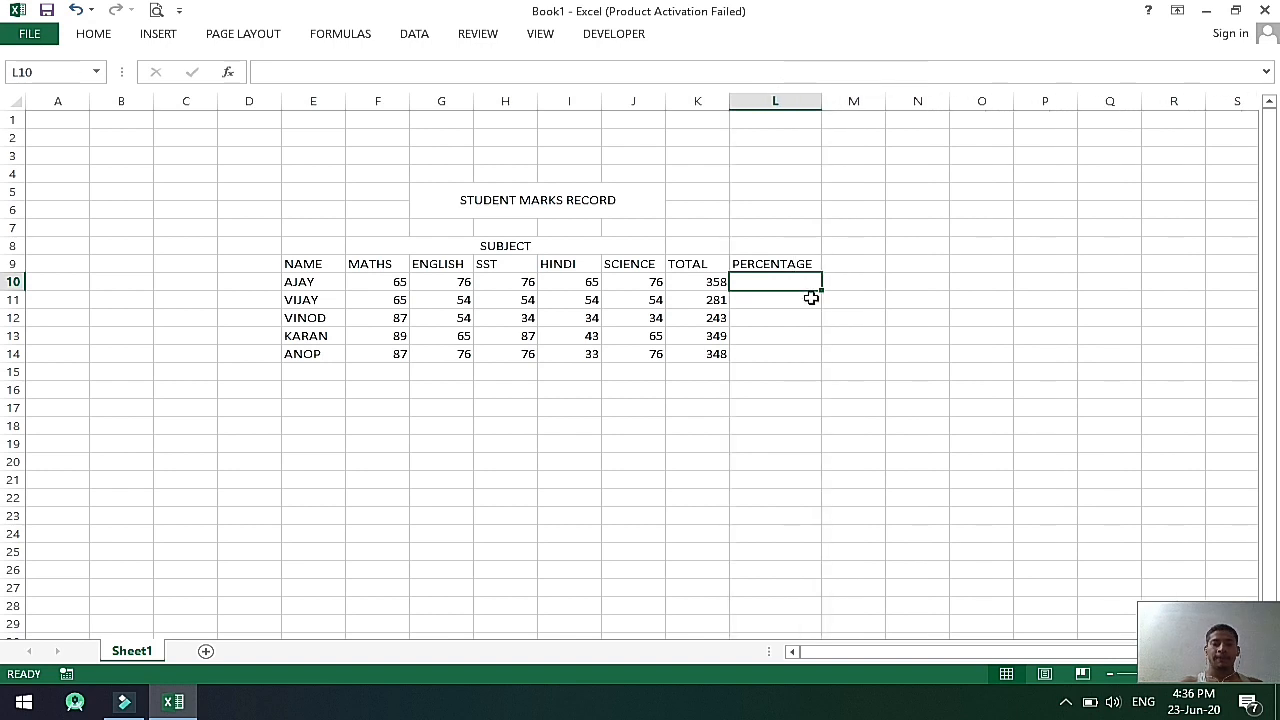
Calculate the first student's percentage in L10 with =K10/500*100 and fill the formula down to L14.
{"action": "type", "text": "=A"}
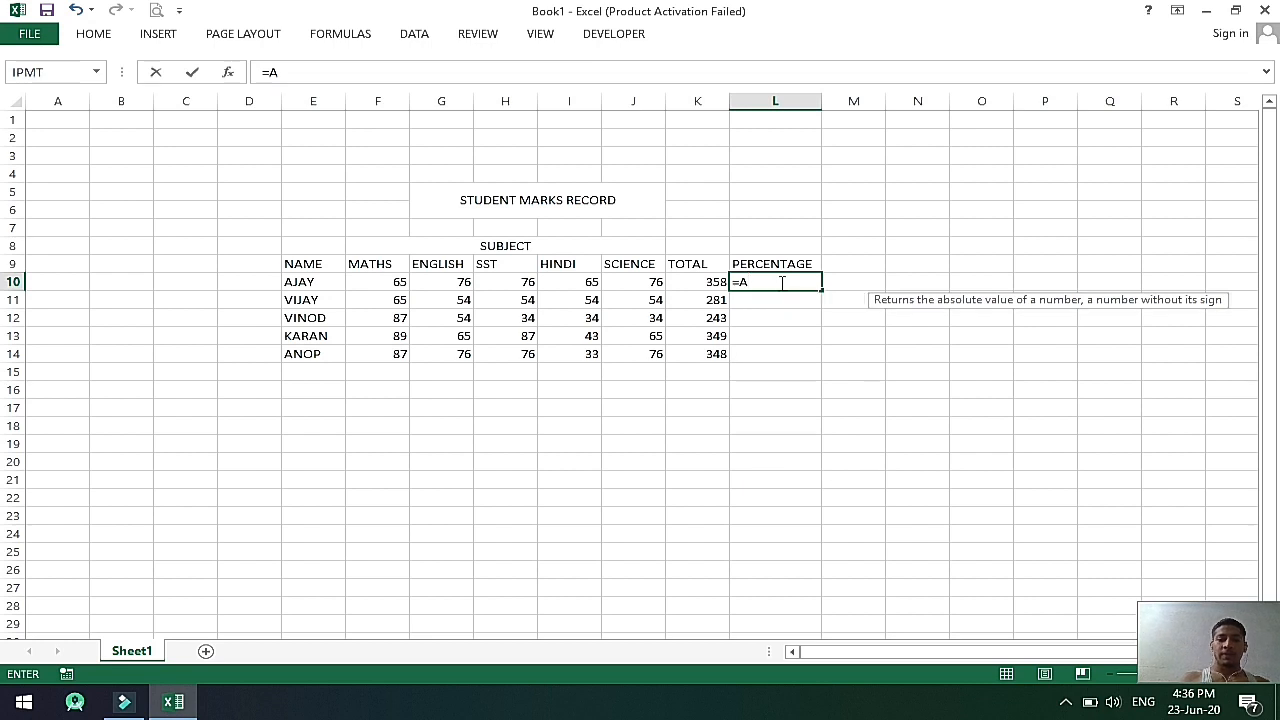
{"action": "key", "text": "BackSpace"}
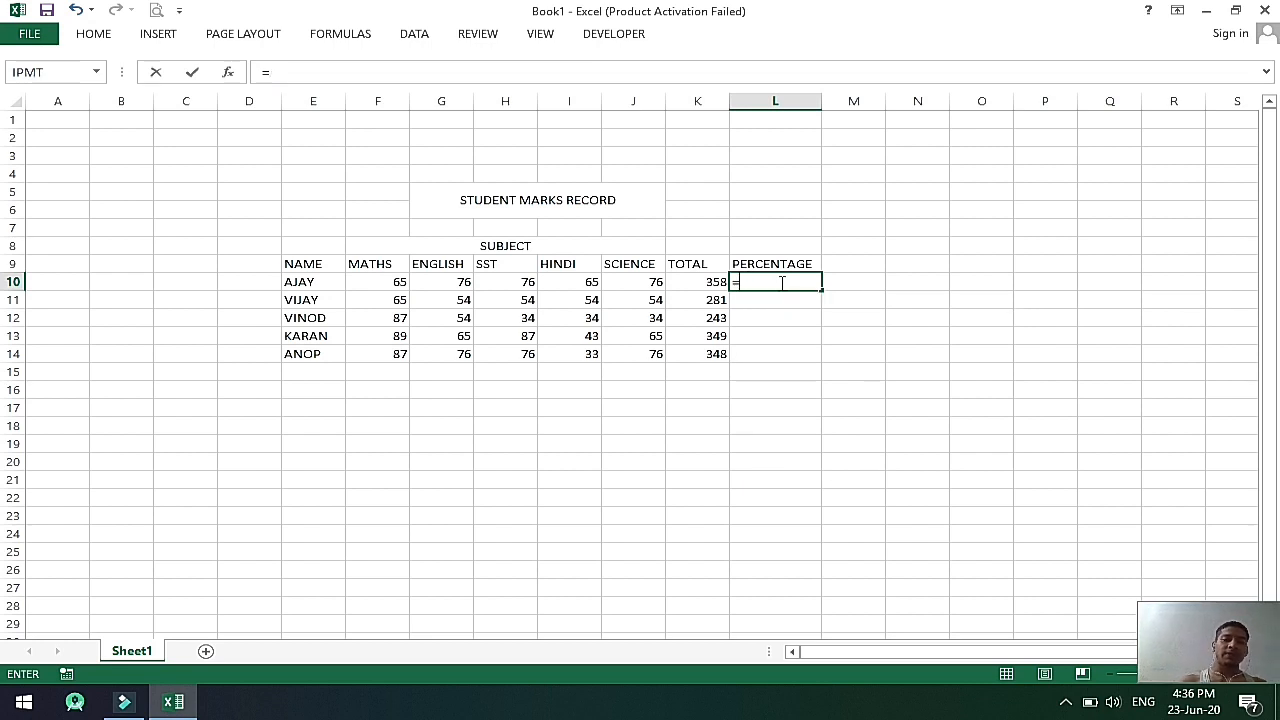
{"action": "left_click", "coordinate": [695, 285]}
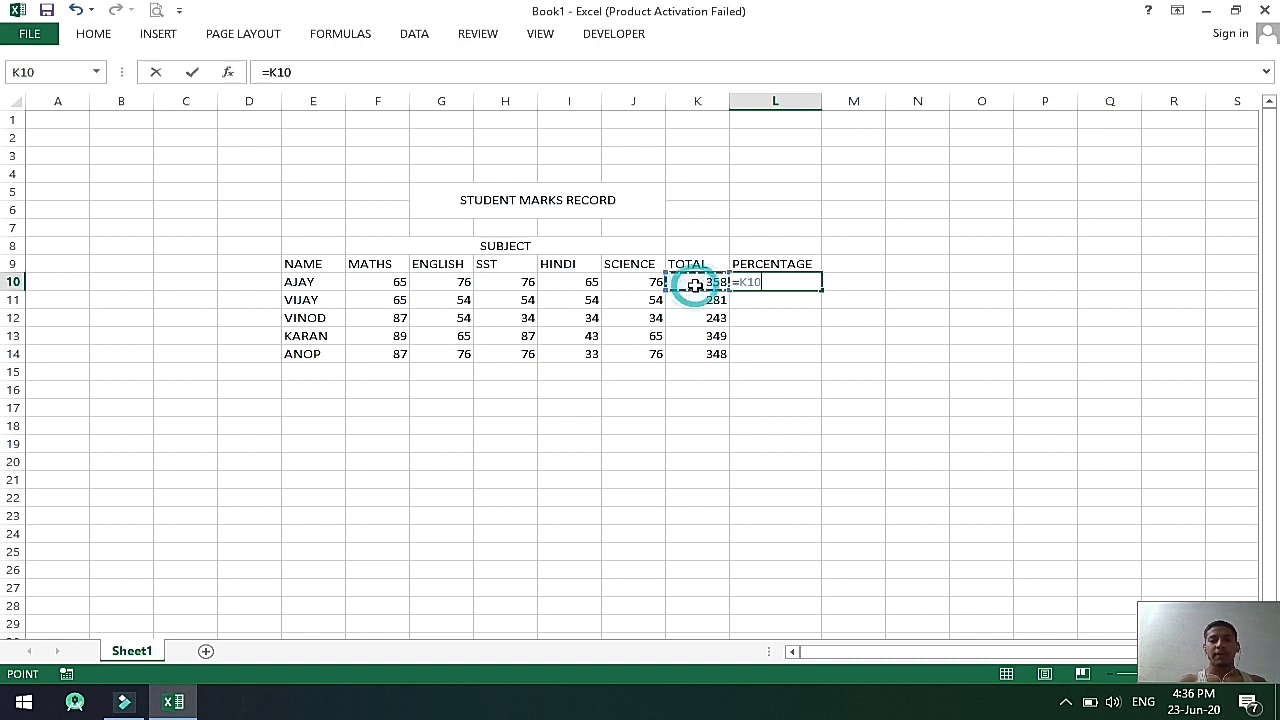
{"action": "type", "text": "/"}
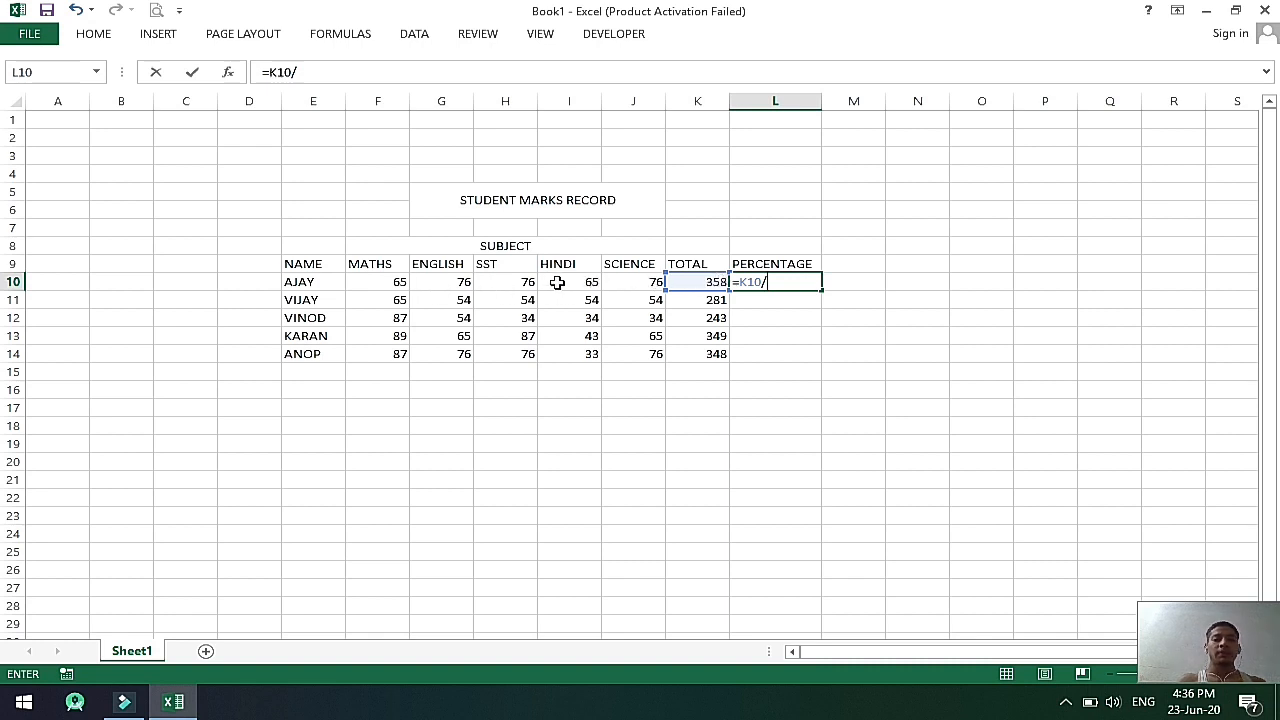
{"action": "type", "text": "500"}
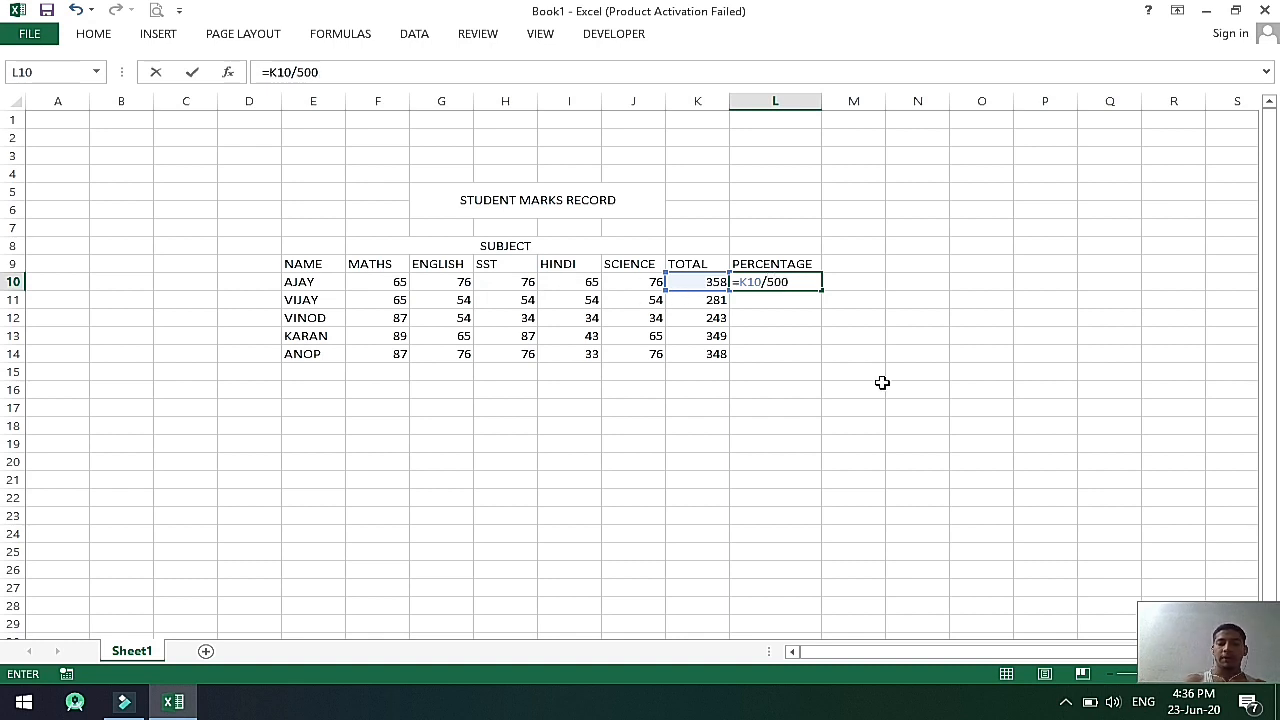
{"action": "type", "text": "*100"}
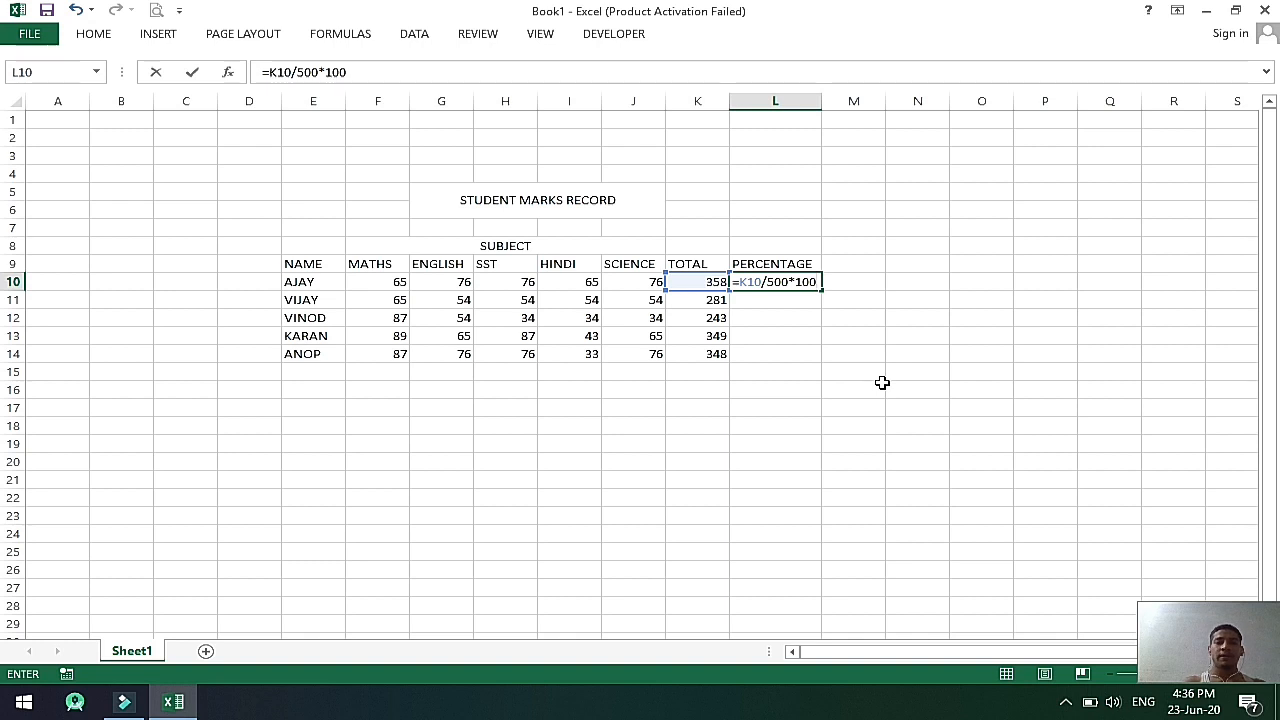
{"action": "key", "text": "Return"}
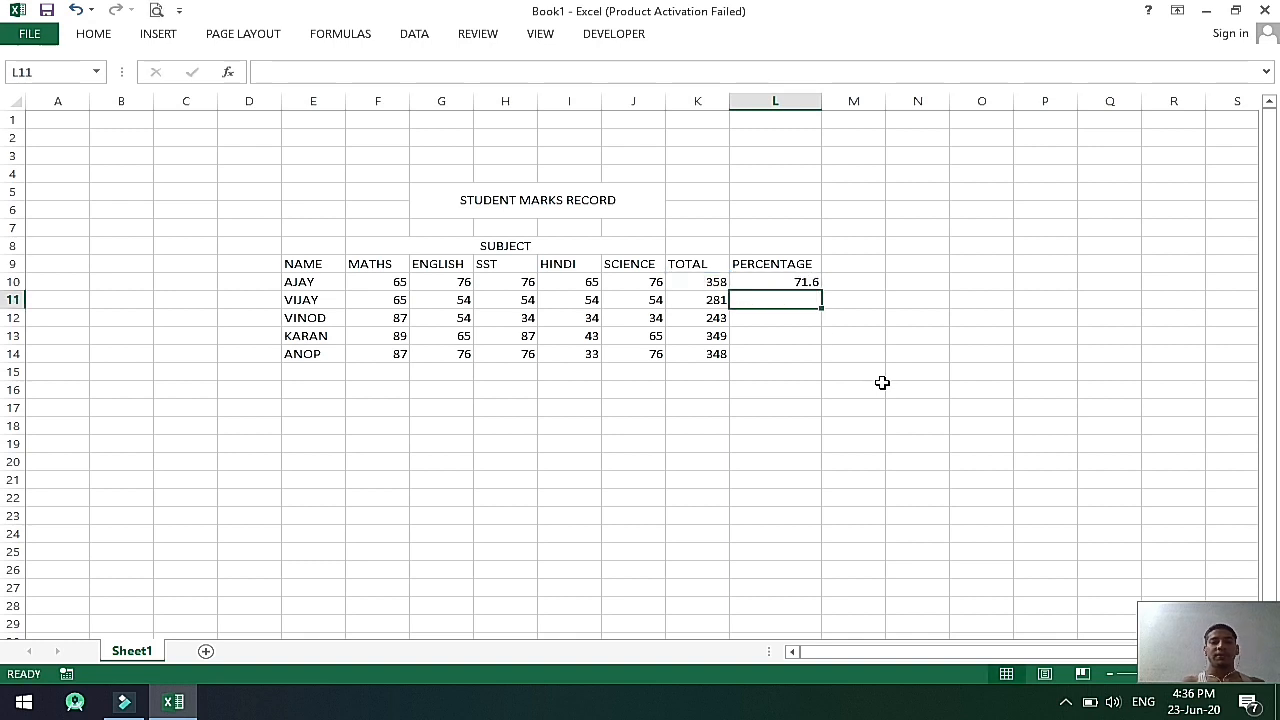
{"action": "left_click", "coordinate": [802, 283]}
{"action": "left_click_drag", "start_coordinate": [820, 290], "coordinate": [816, 365]}
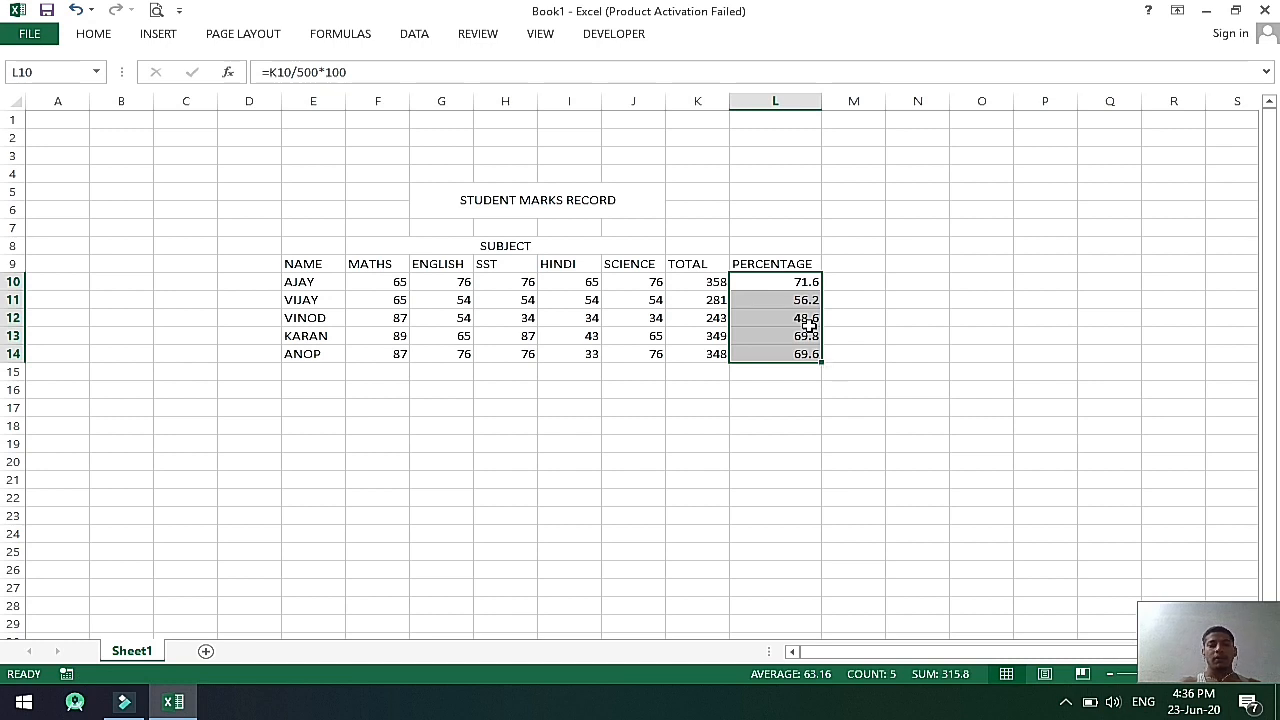
Clear the percentage formulas in L10:L14 and enter an AVERAGE function over the range F10:J10 in L10.
{"action": "key", "text": "Delete"}
{"action": "type", "text": "="}
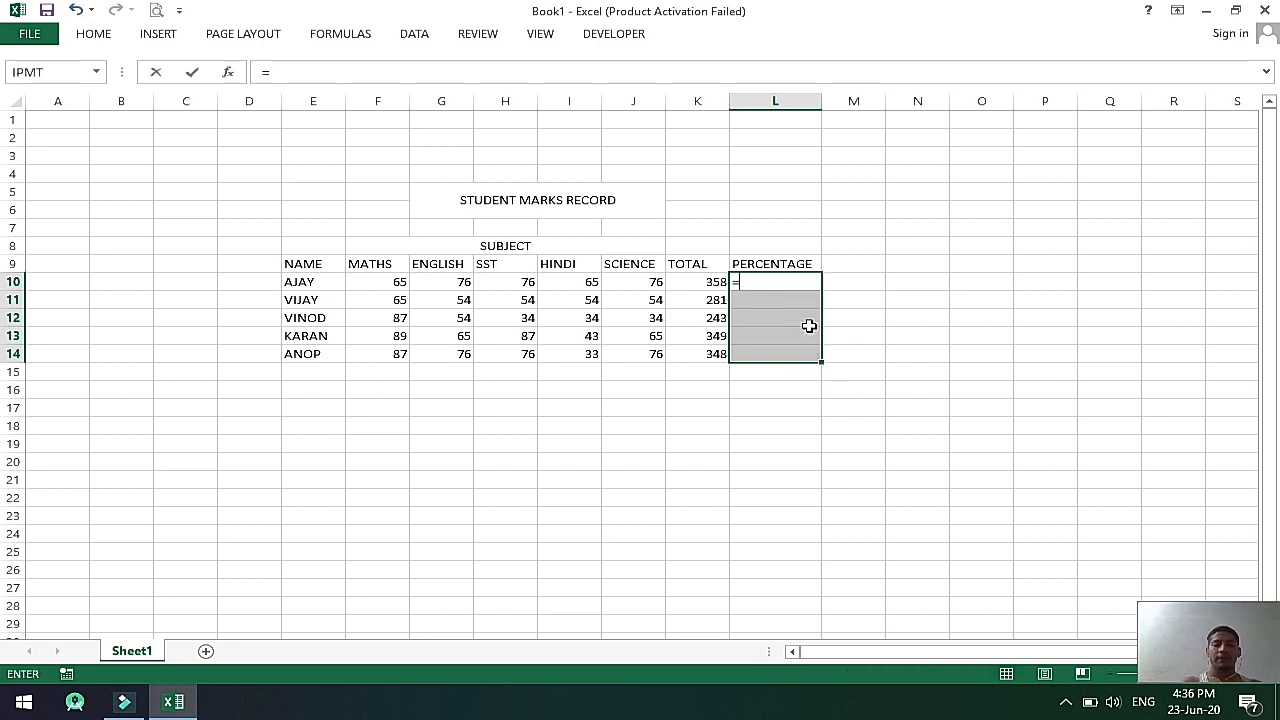
{"action": "left_click", "coordinate": [957, 322]}
{"action": "key", "text": "BackSpace"}
{"action": "key", "text": "BackSpace"}
{"action": "key", "text": "BackSpace"}
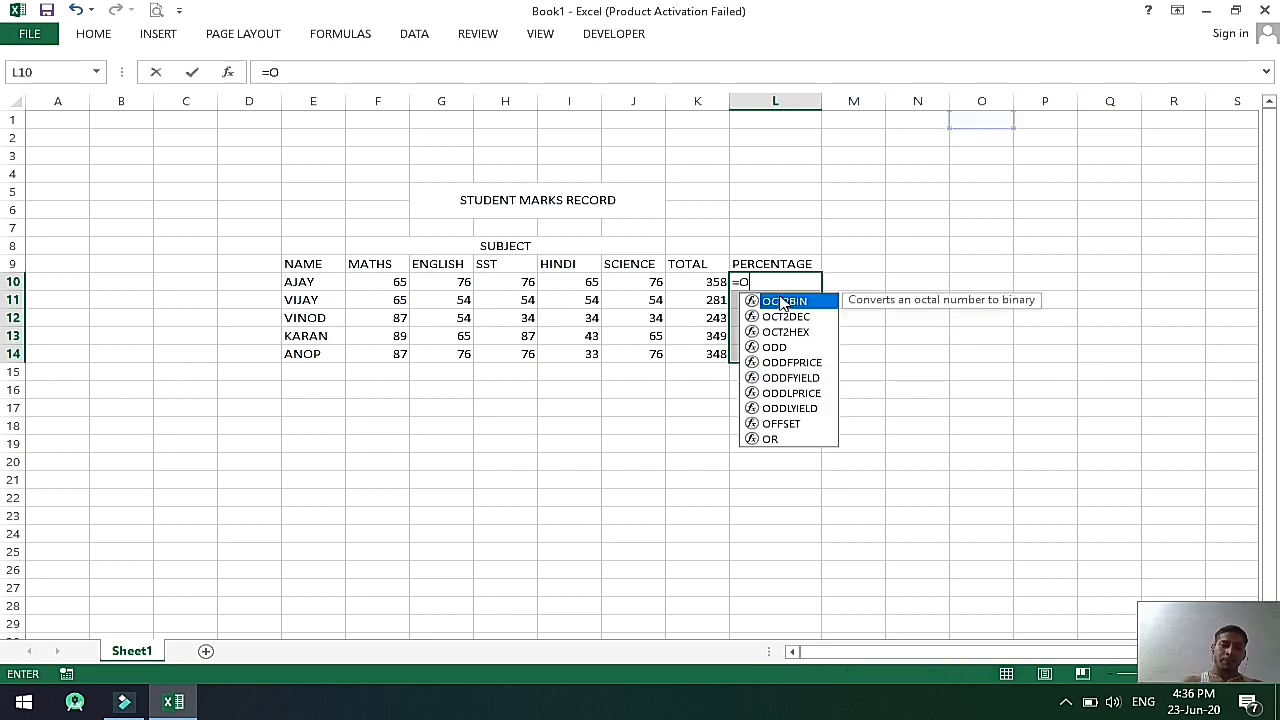
{"action": "type", "text": "A"}
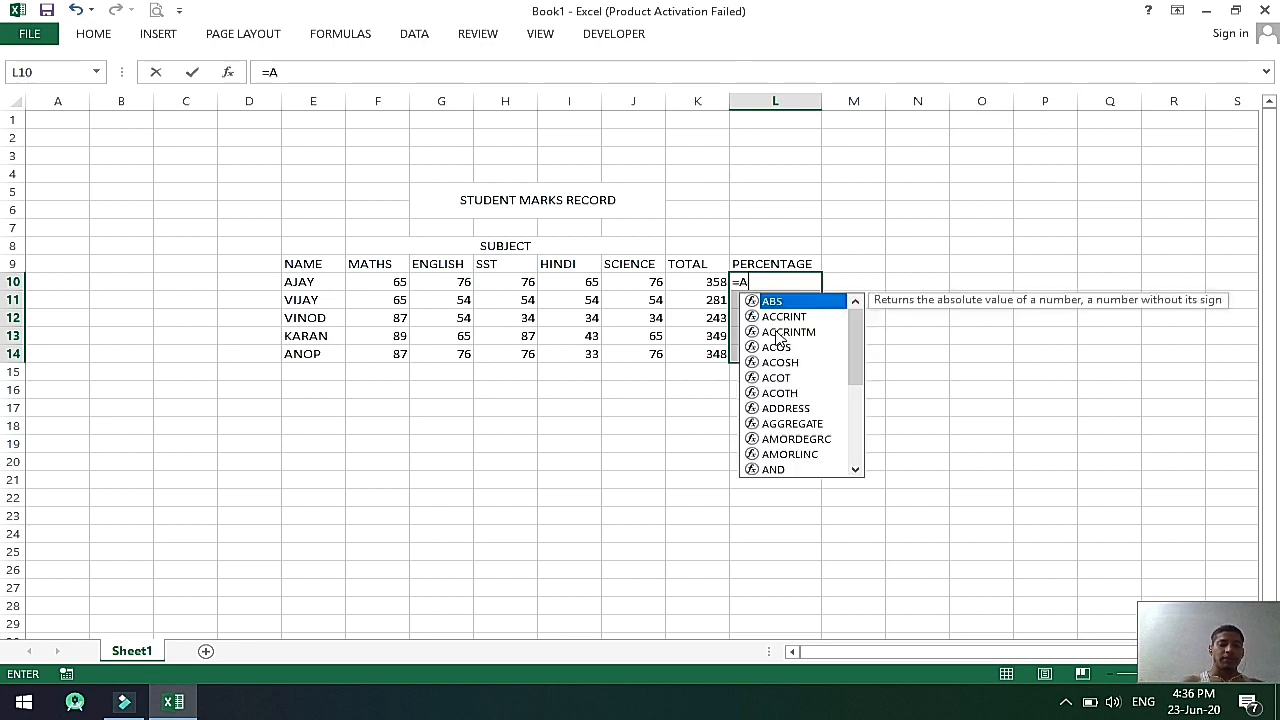
{"action": "type", "text": "VERA"}
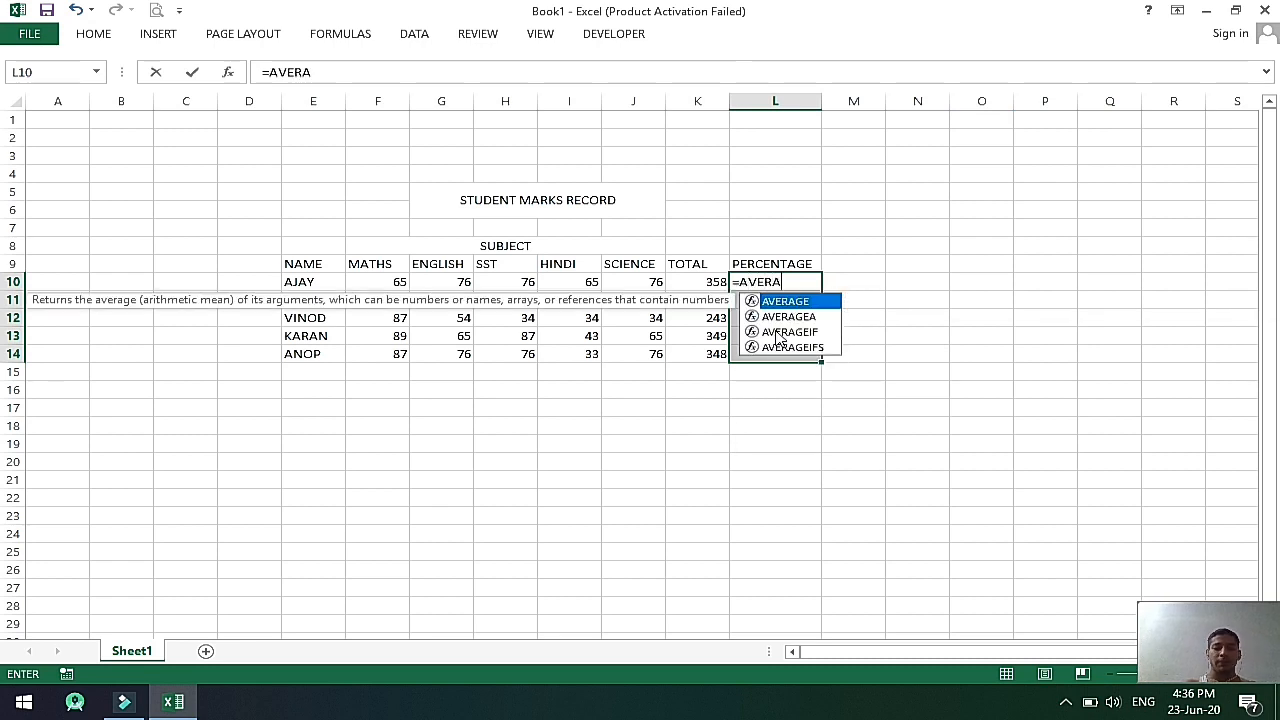
{"action": "type", "text": "GE("}
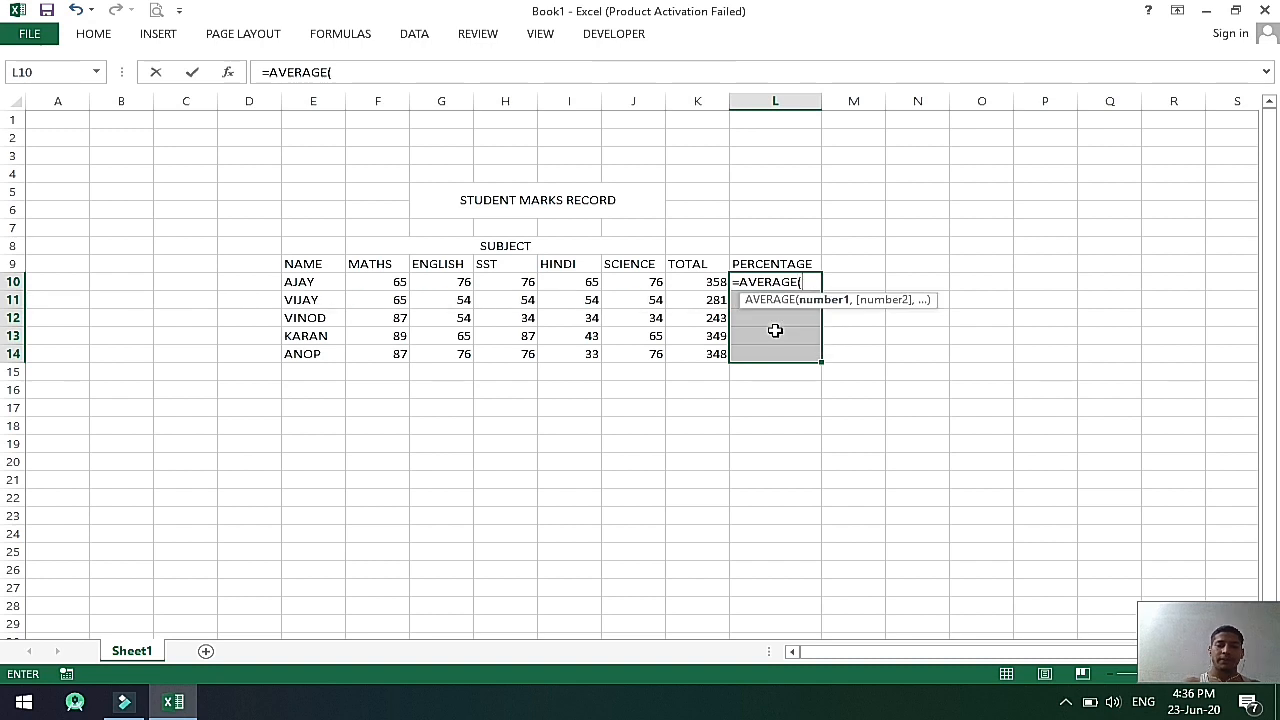
{"action": "left_click", "coordinate": [371, 285]}
{"action": "key", "text": "shift+Right"}
{"action": "key", "text": "shift+Right"}
{"action": "key", "text": "shift+Right"}
{"action": "key", "text": "shift+Right"}
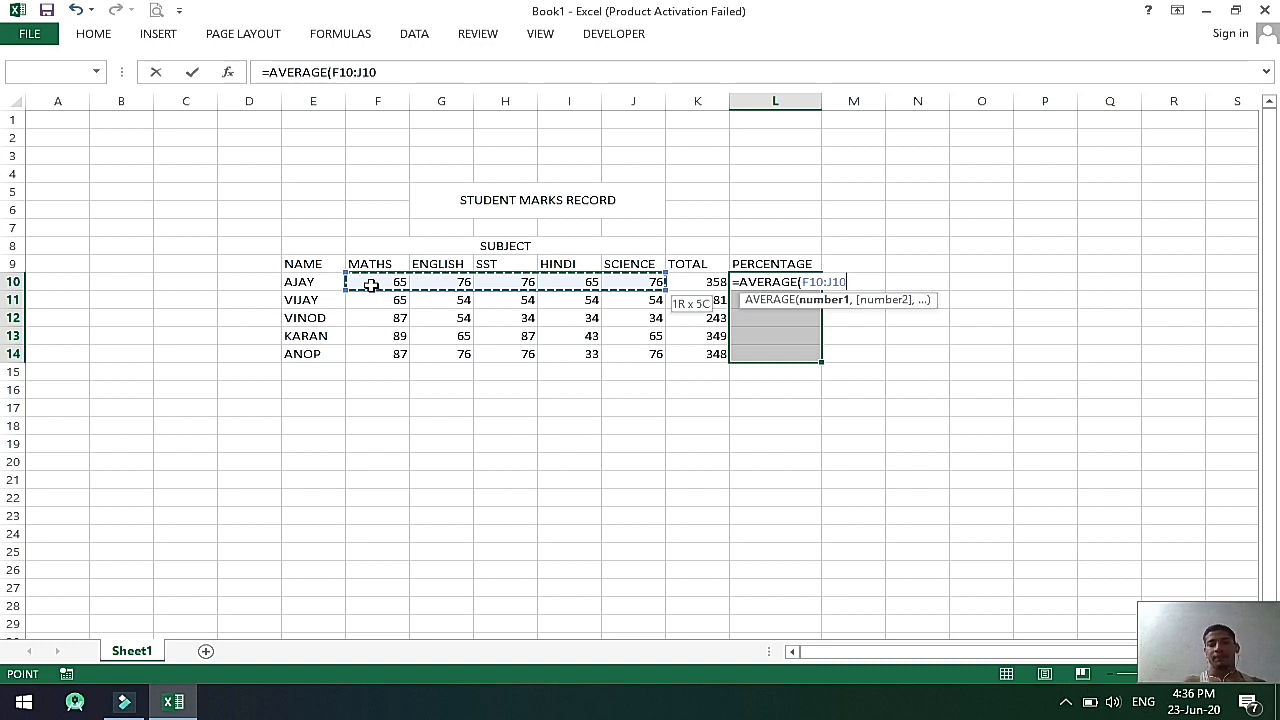
{"action": "key", "text": "Return"}
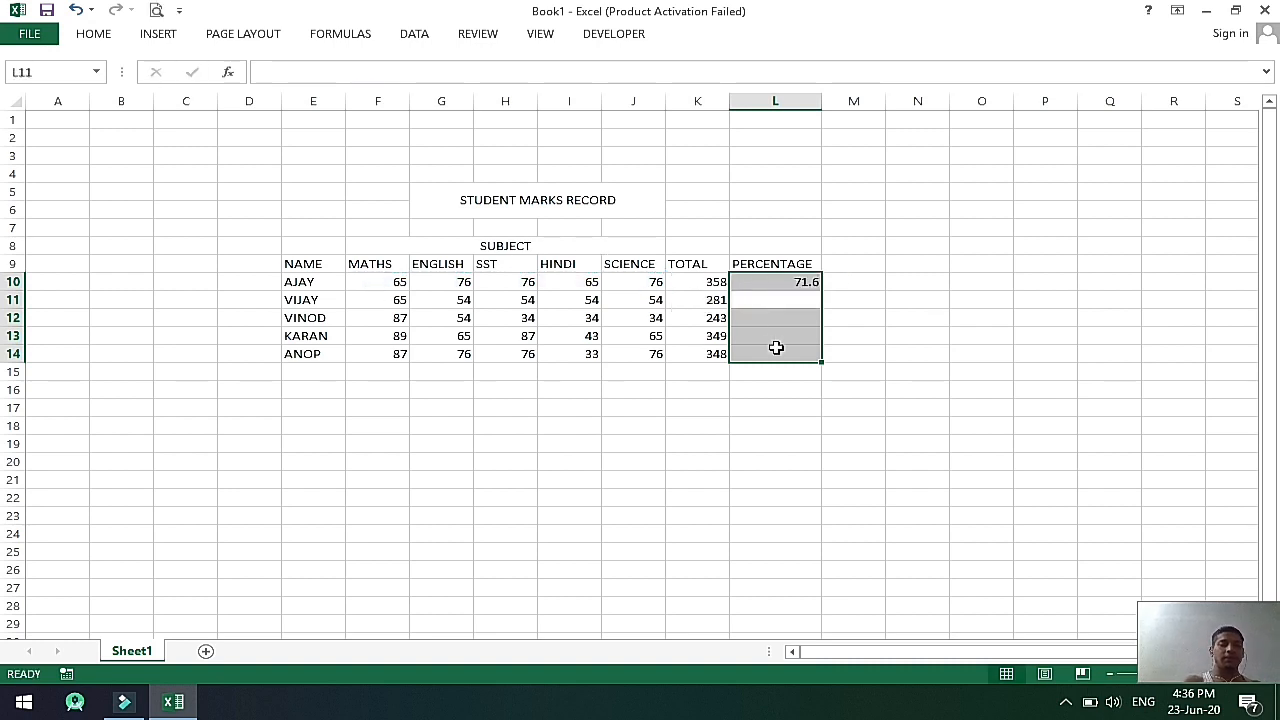
Enter the AVERAGE formula of L10 into the whole range L10 through L14 at once.
{"action": "key", "text": "F2"}
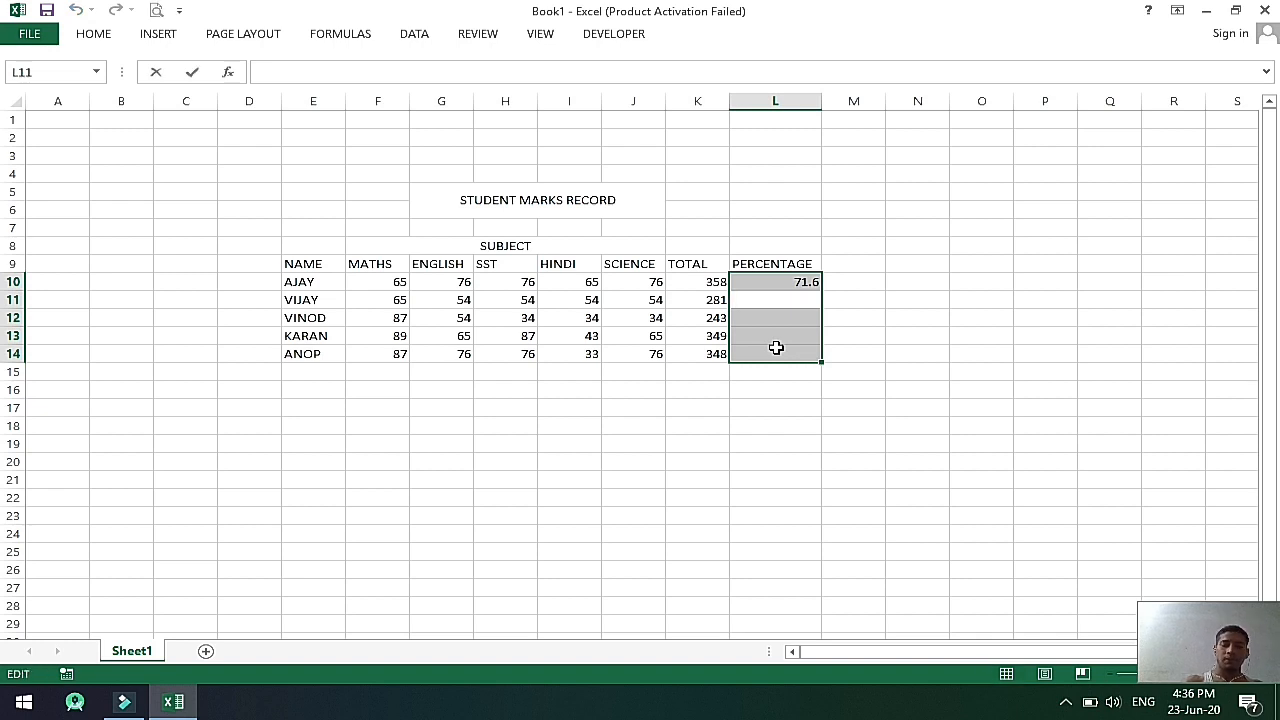
{"action": "left_click", "coordinate": [776, 283]}
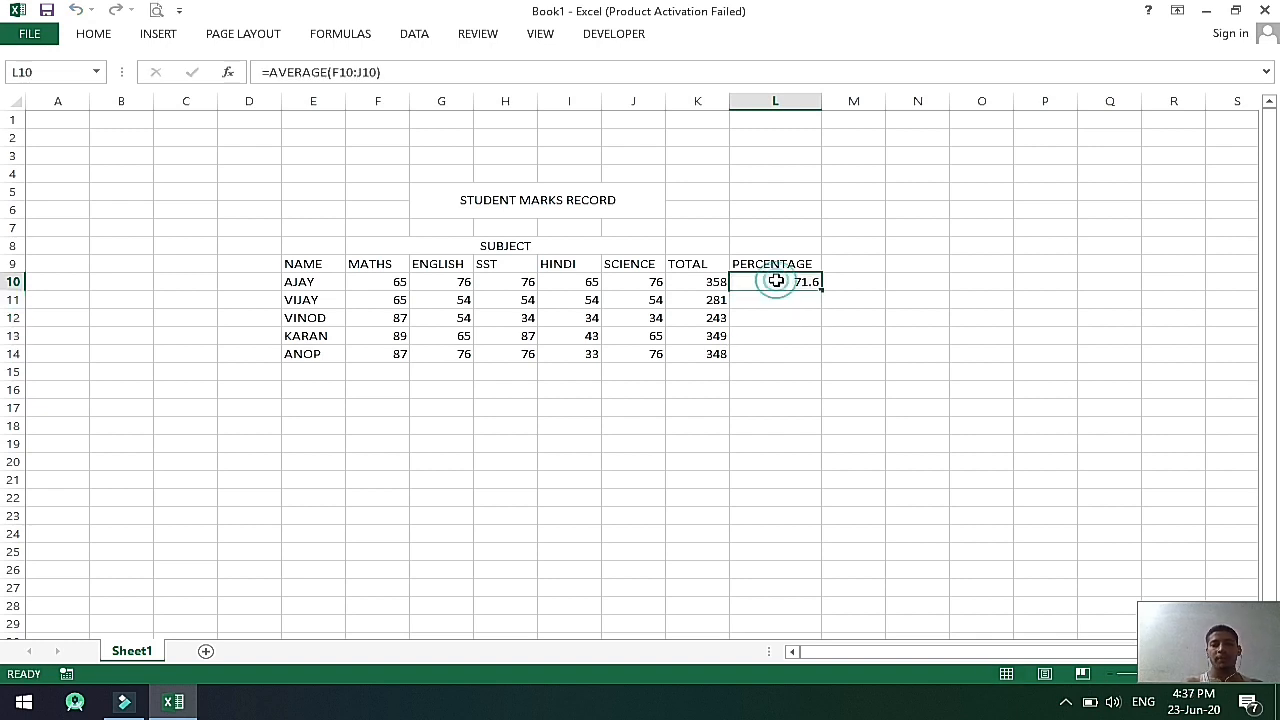
{"action": "key", "text": "shift+Down"}
{"action": "key", "text": "shift+Down"}
{"action": "key", "text": "shift+Down"}
{"action": "key", "text": "shift+Down"}
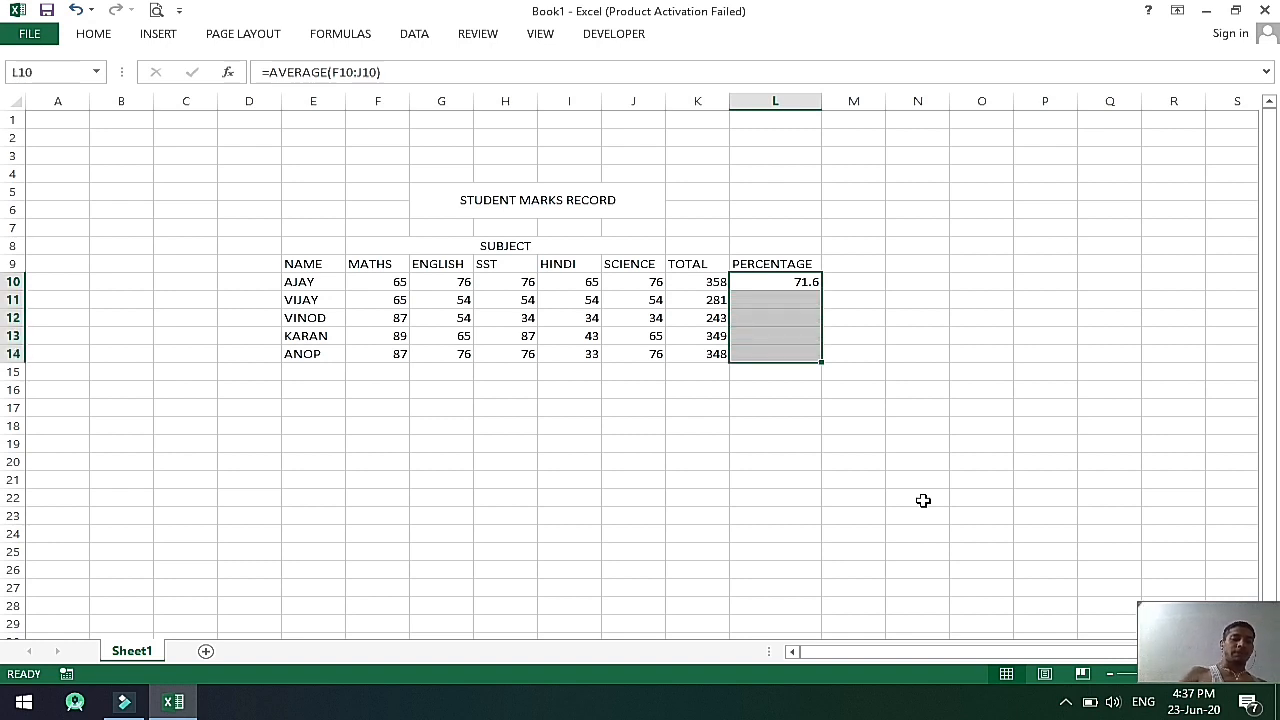
{"action": "key", "text": "F2"}
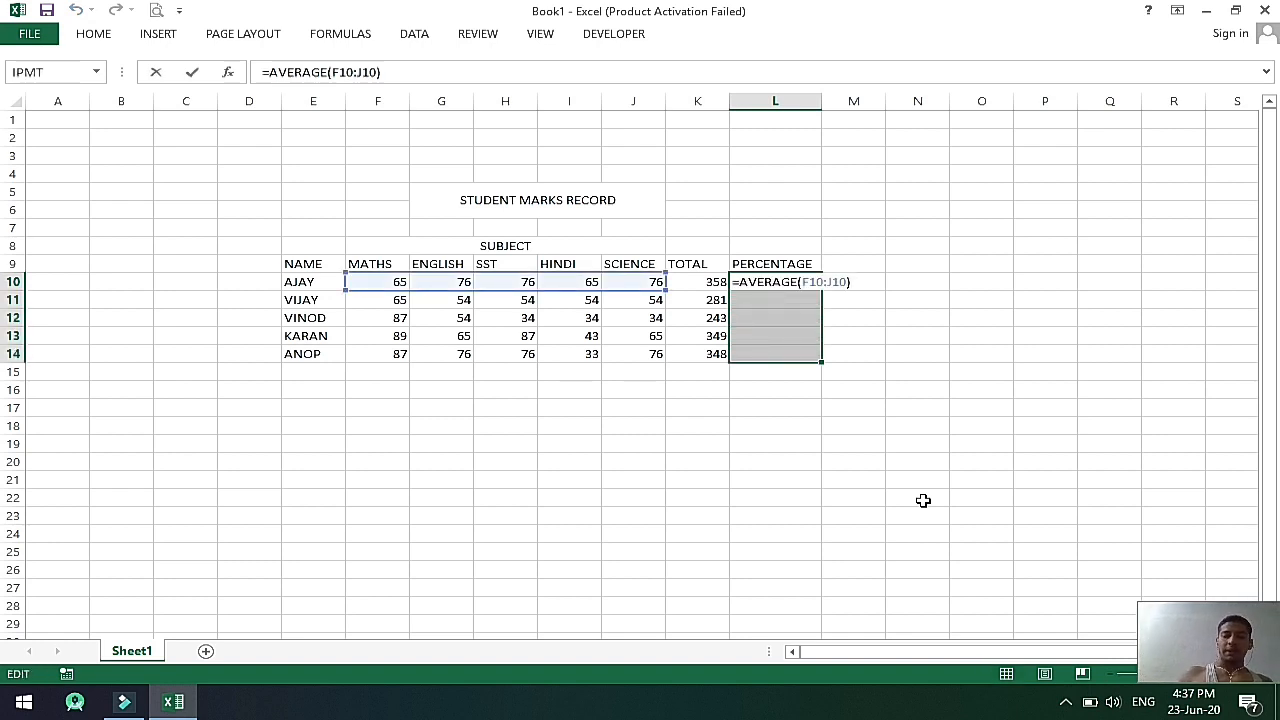
{"action": "key", "text": "ctrl+Return"}
Enter the heading GRADE in cell M9, beside the PERCENTAGE heading.
{"action": "key", "text": "Up"}
{"action": "key", "text": "Right"}
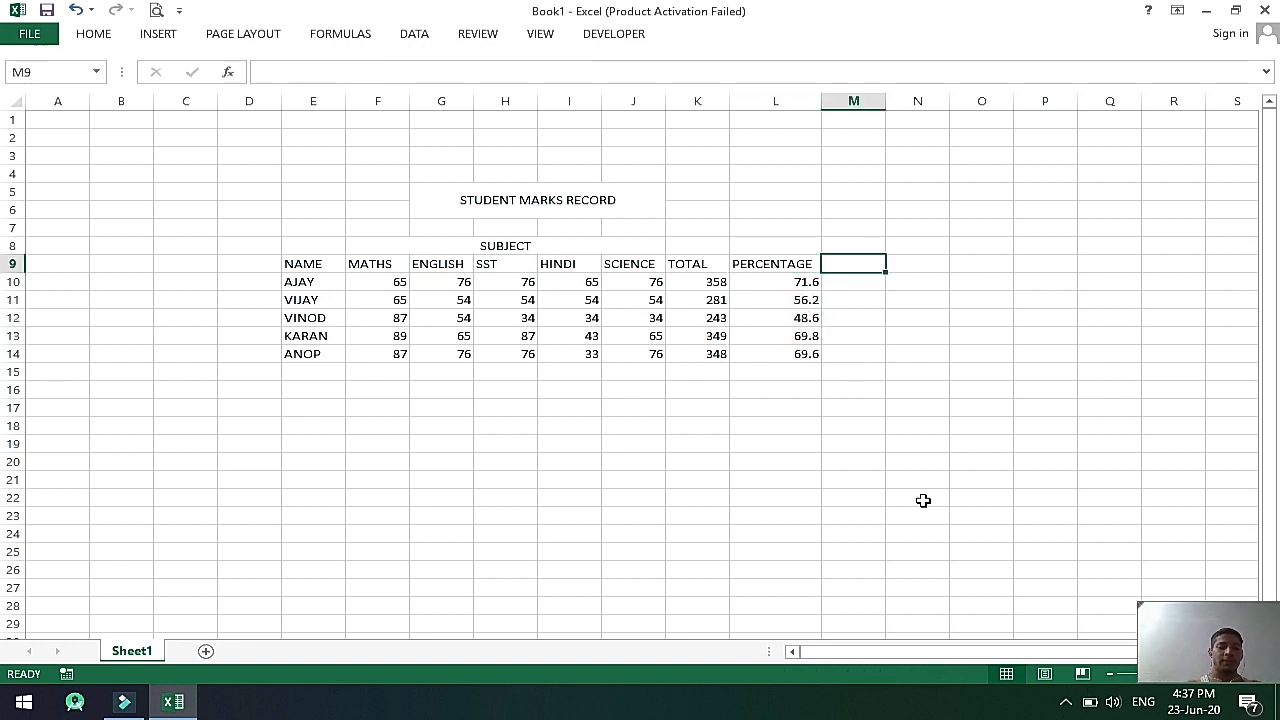
{"action": "type", "text": "GRA"}
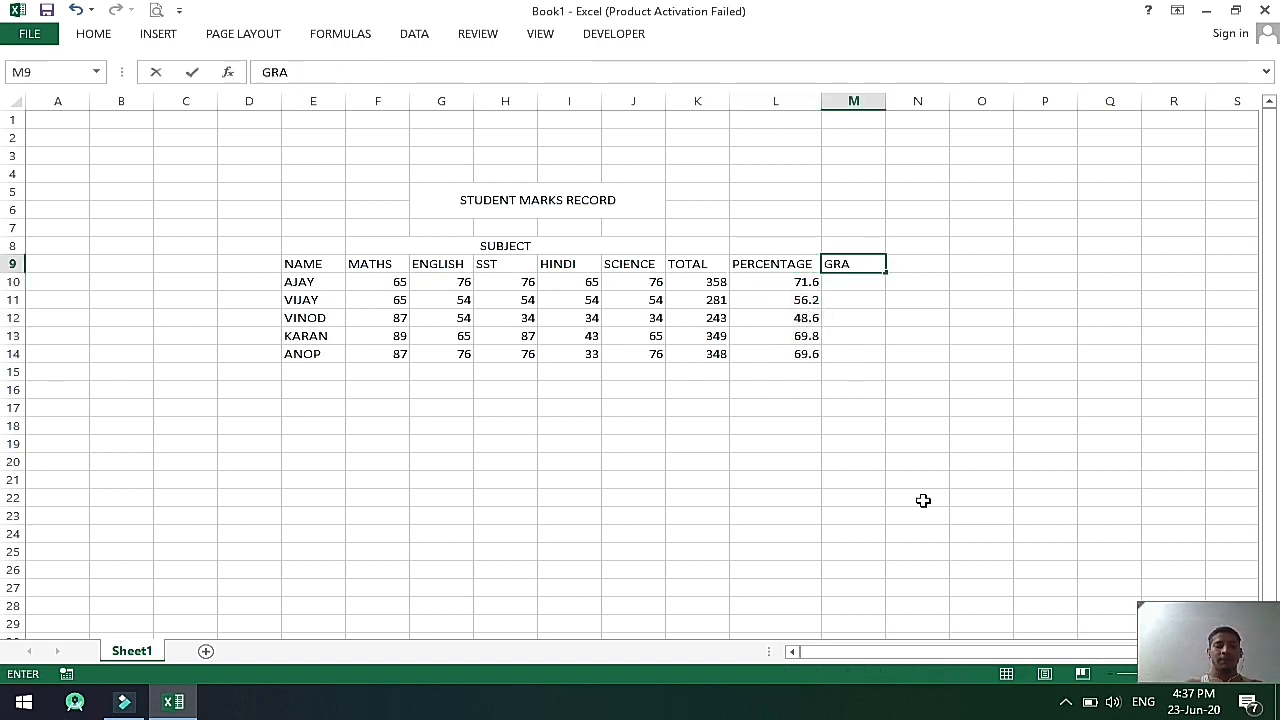
{"action": "type", "text": "DE"}
{"action": "key", "text": "Return"}
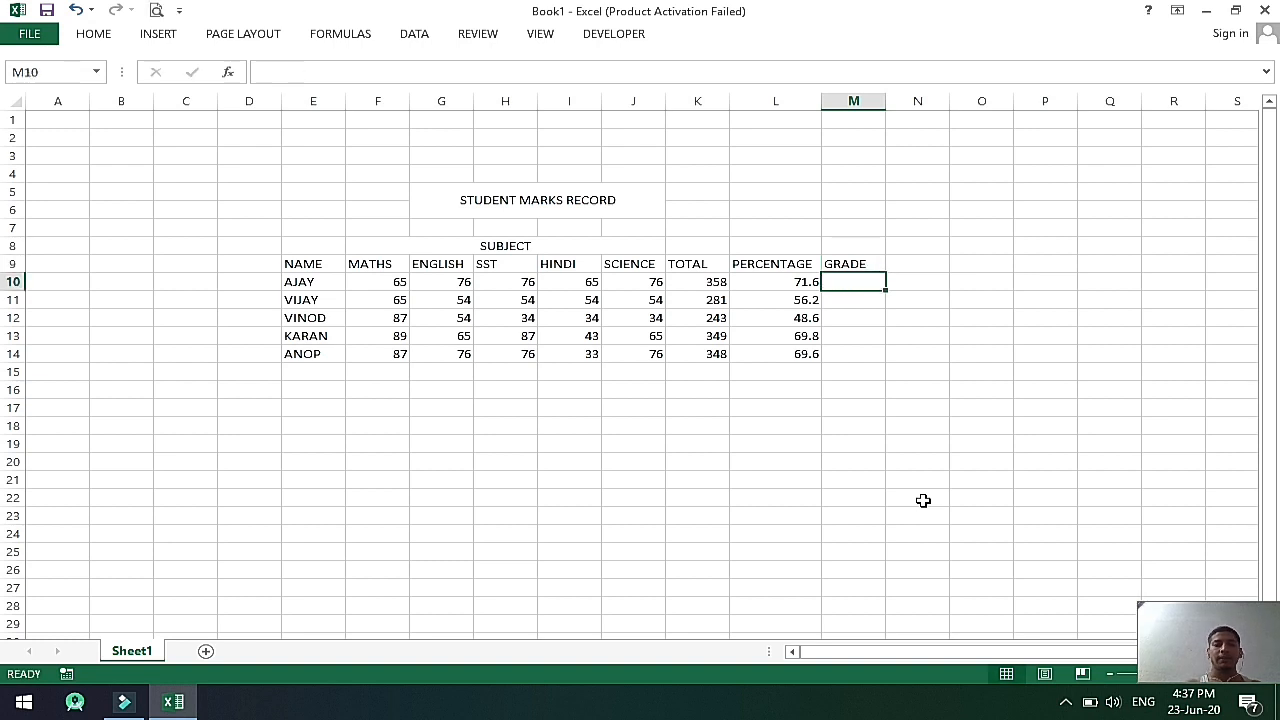
Begin an IF formula in M10 that returns "A" when the percentage in L10 is greater than 90.
{"action": "type", "text": "="}
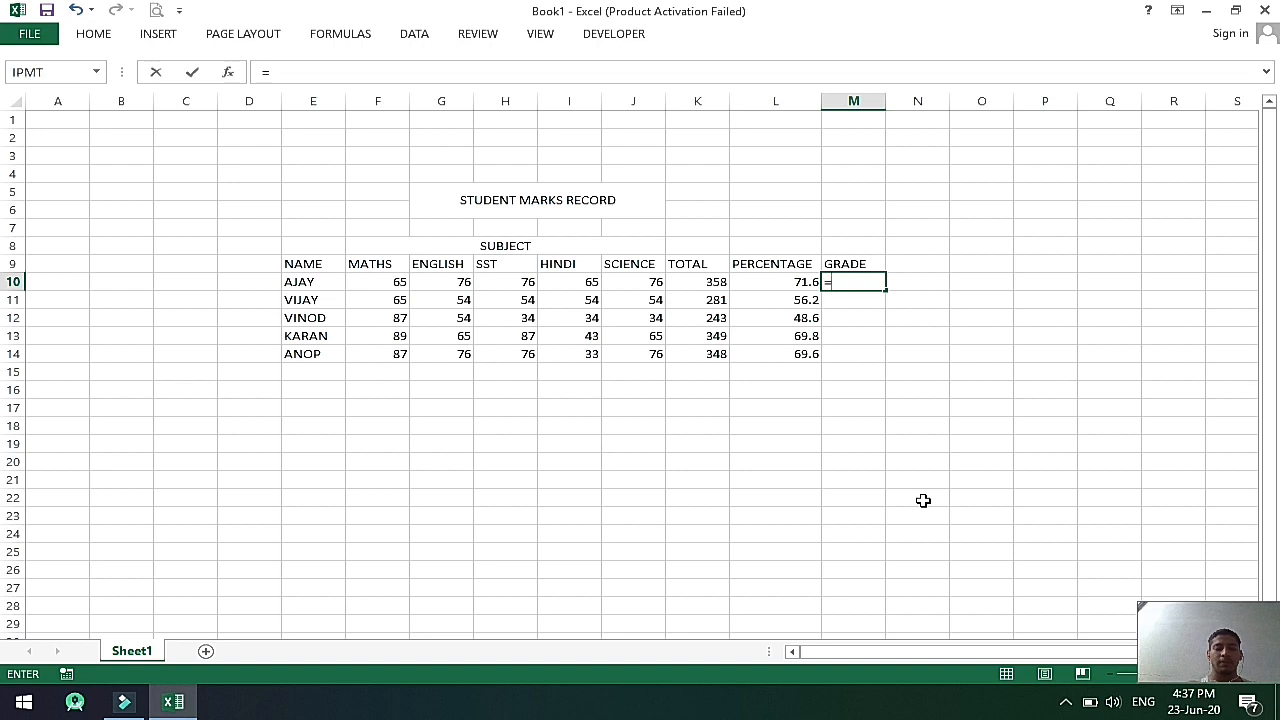
{"action": "type", "text": "IF"}
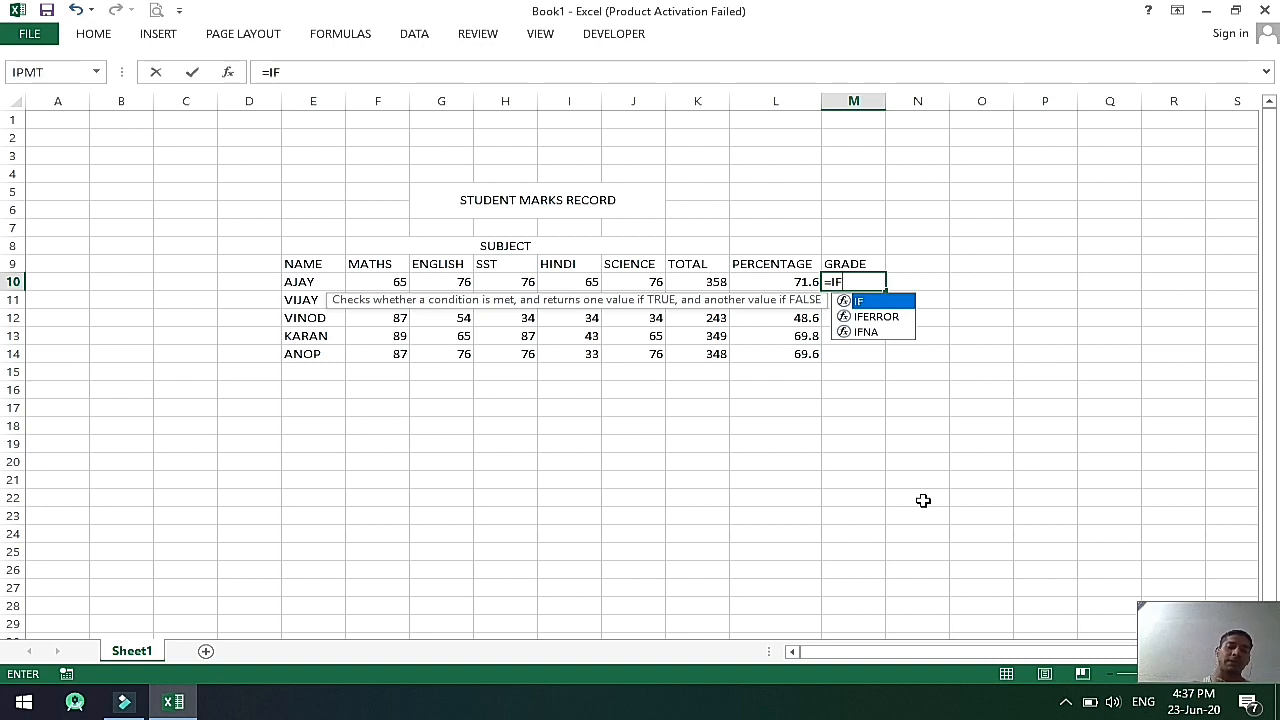
{"action": "type", "text": "("}
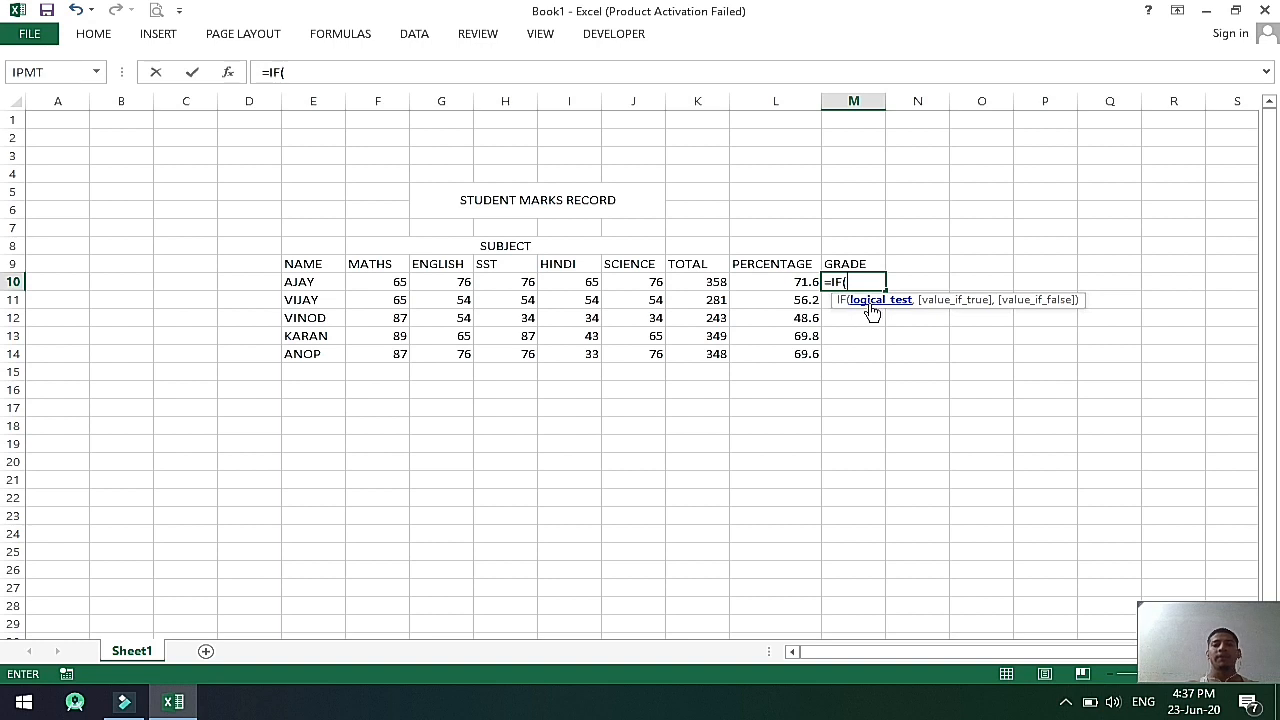
{"action": "left_click", "coordinate": [788, 283]}
{"action": "type", "text": ">"}
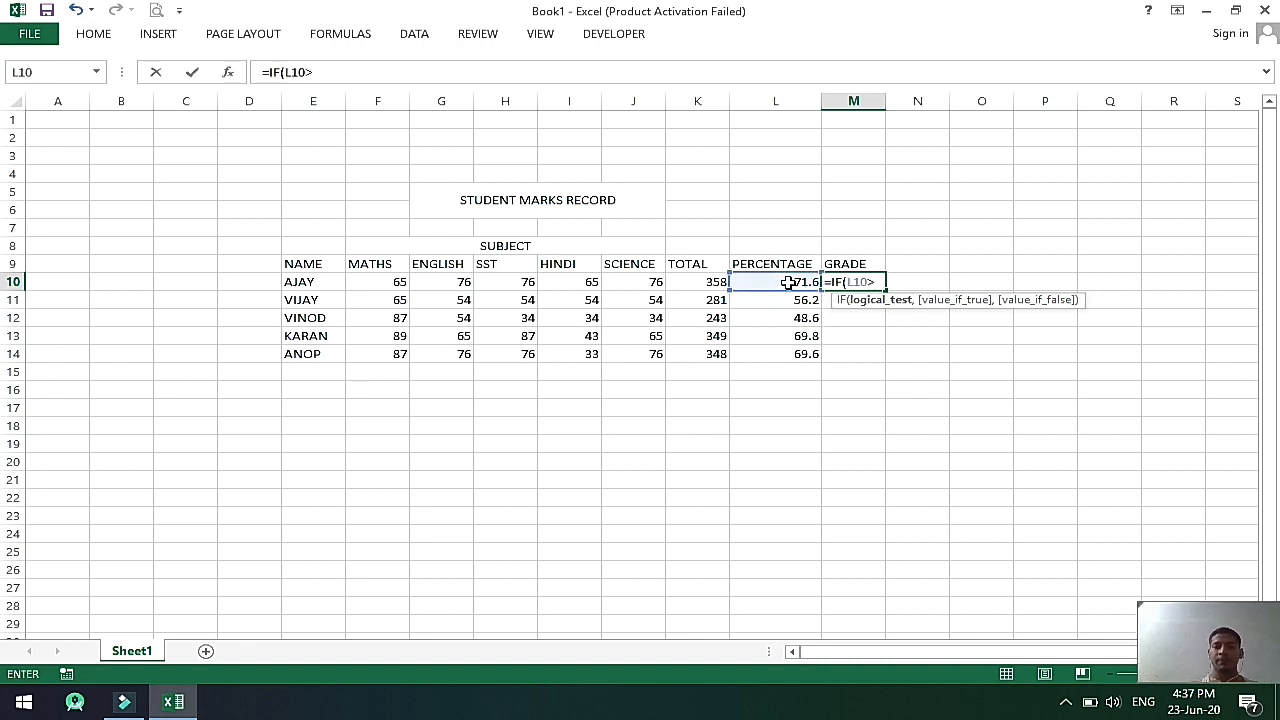
{"action": "type", "text": "90"}
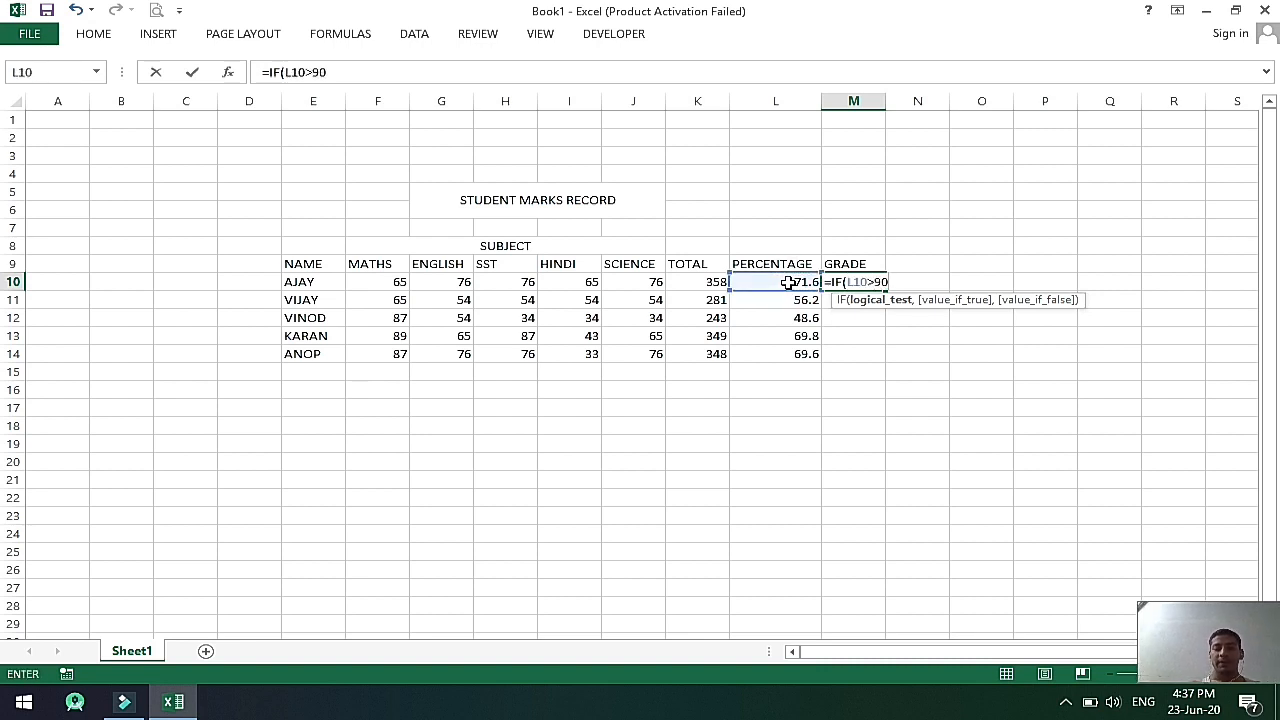
{"action": "type", "text": ",\""}
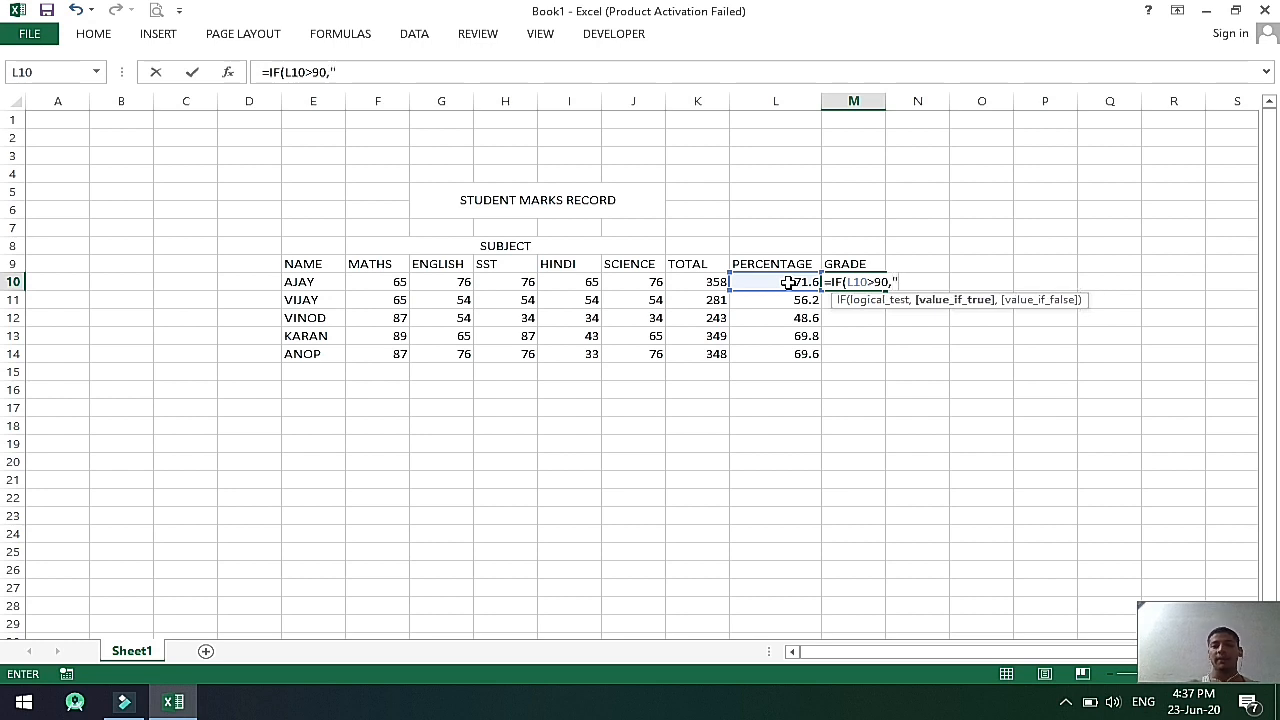
{"action": "type", "text": "A"}
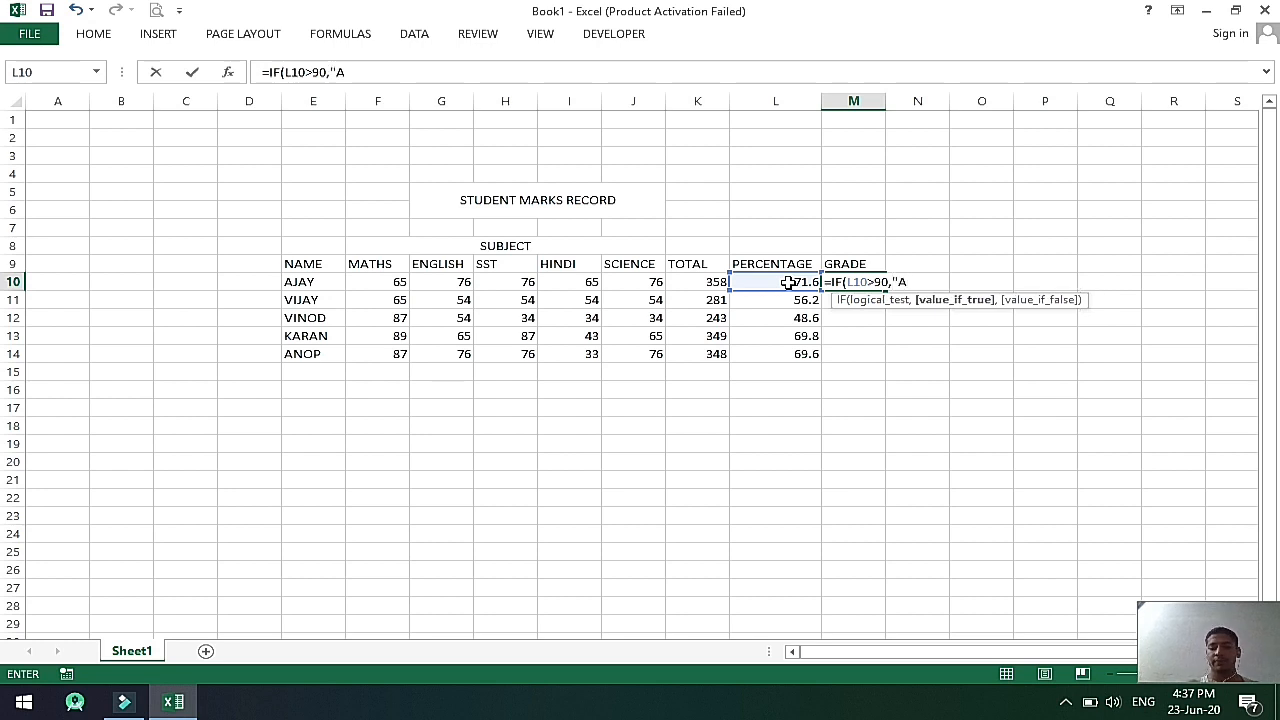
{"action": "type", "text": "\""}
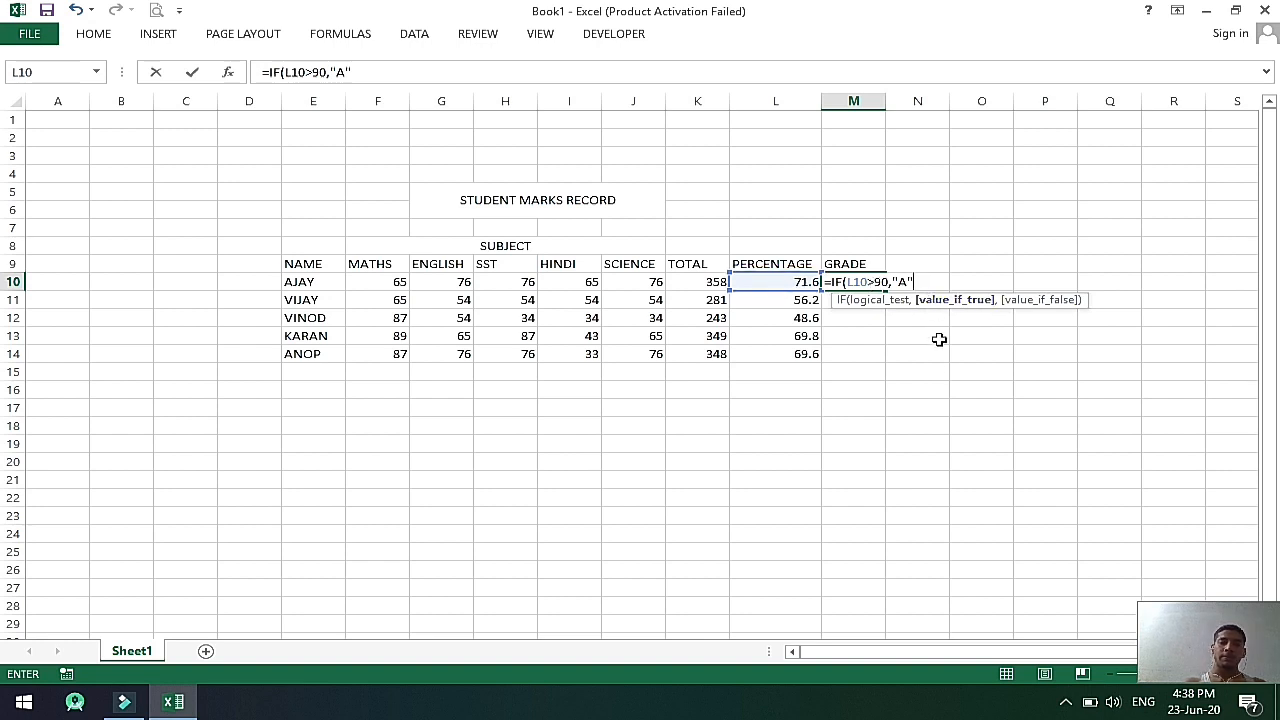
Extend the M10 formula with a nested IF that returns "B" when L10 is greater than 80.
{"action": "type", "text": ",IF"}
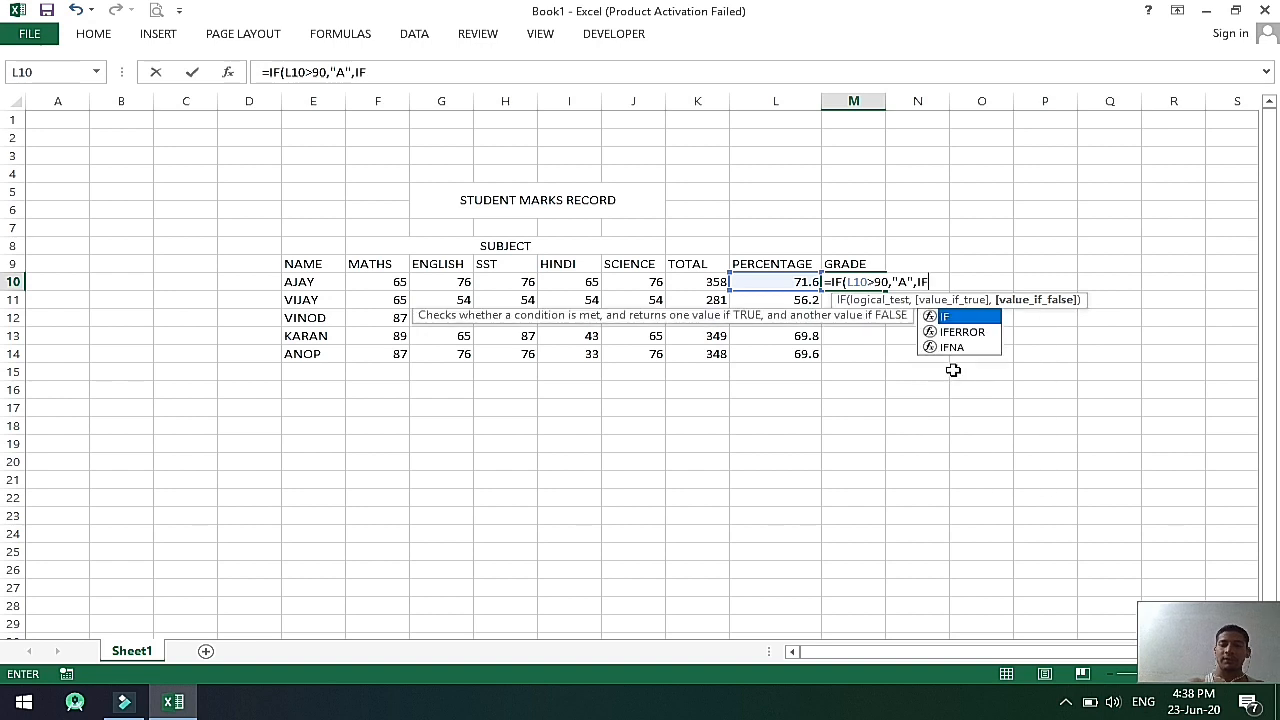
{"action": "type", "text": "("}
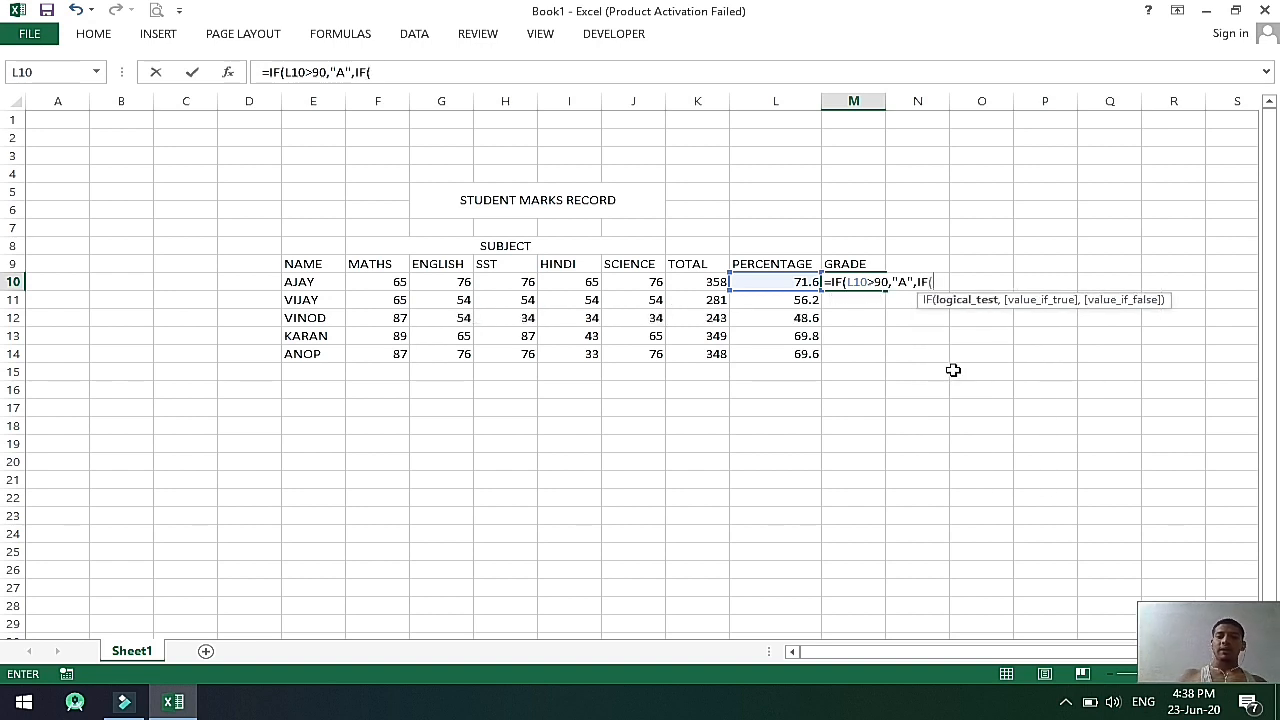
{"action": "left_click", "coordinate": [782, 282]}
{"action": "type", "text": ">"}
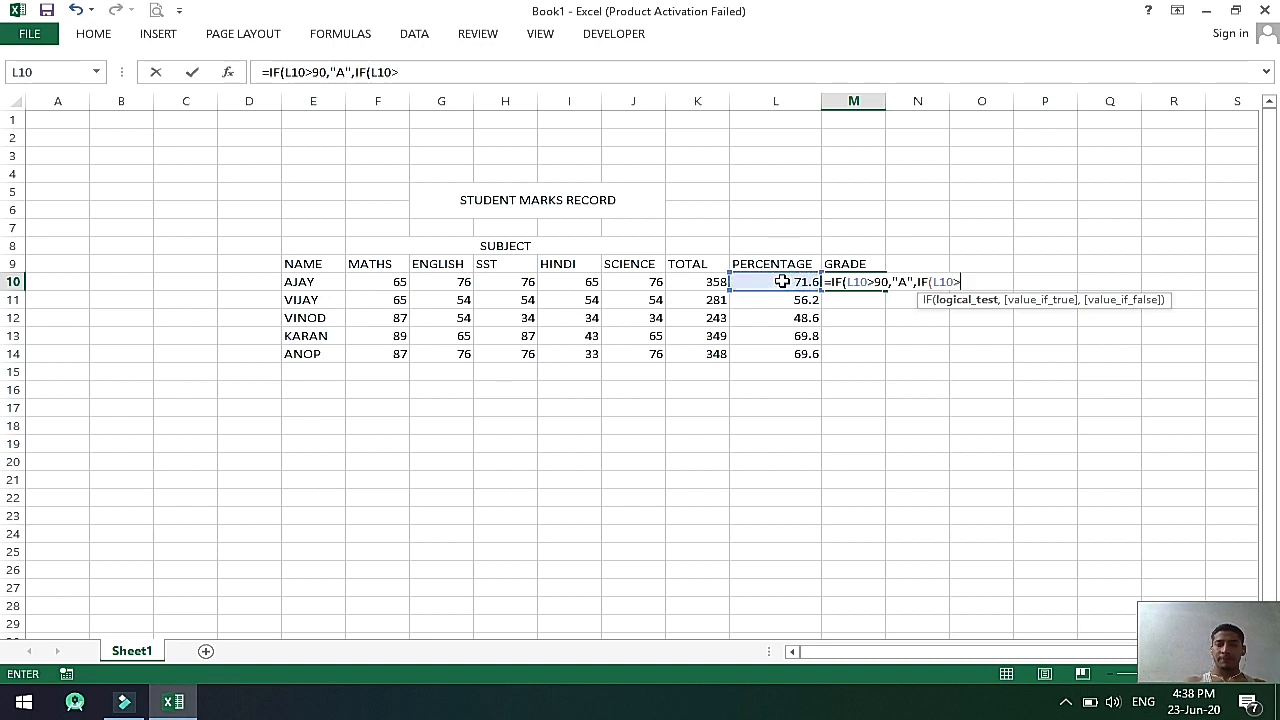
{"action": "type", "text": "80,\""}
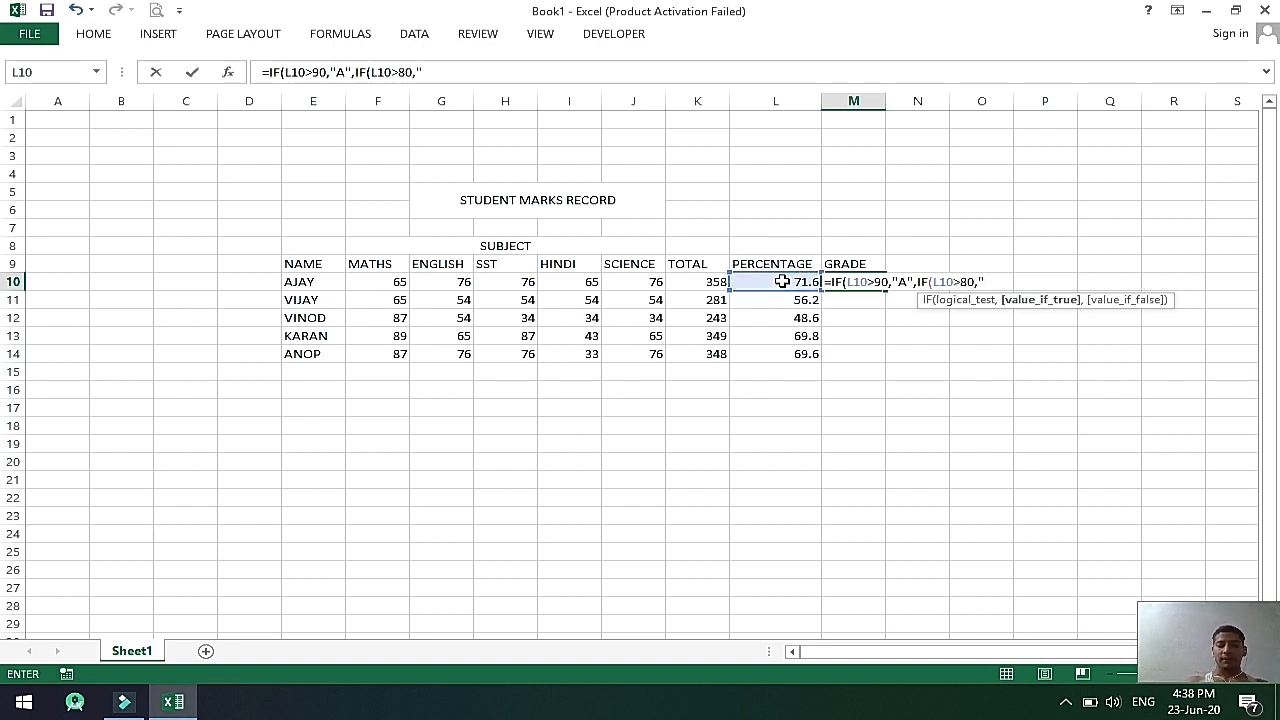
{"action": "type", "text": "B\""}
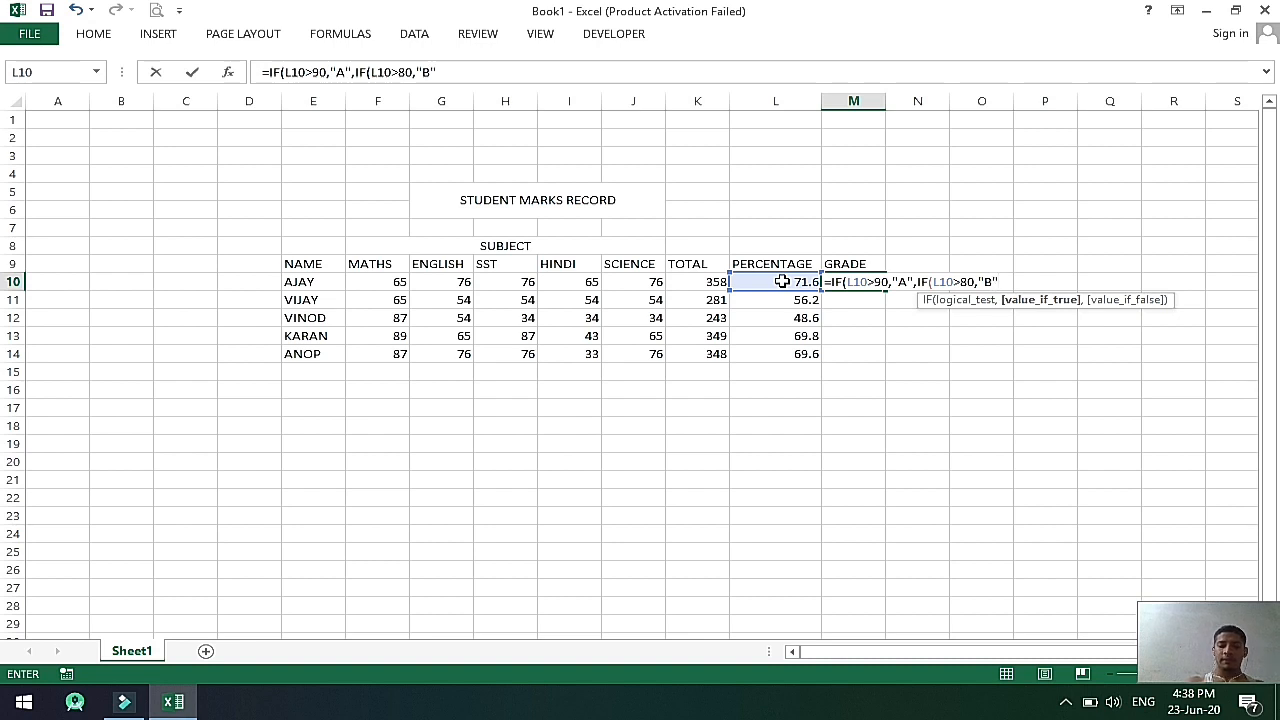
Add a third nested IF to the grade formula, returning "C" when L10 is greater than 60.
{"action": "type", "text": ",IF("}
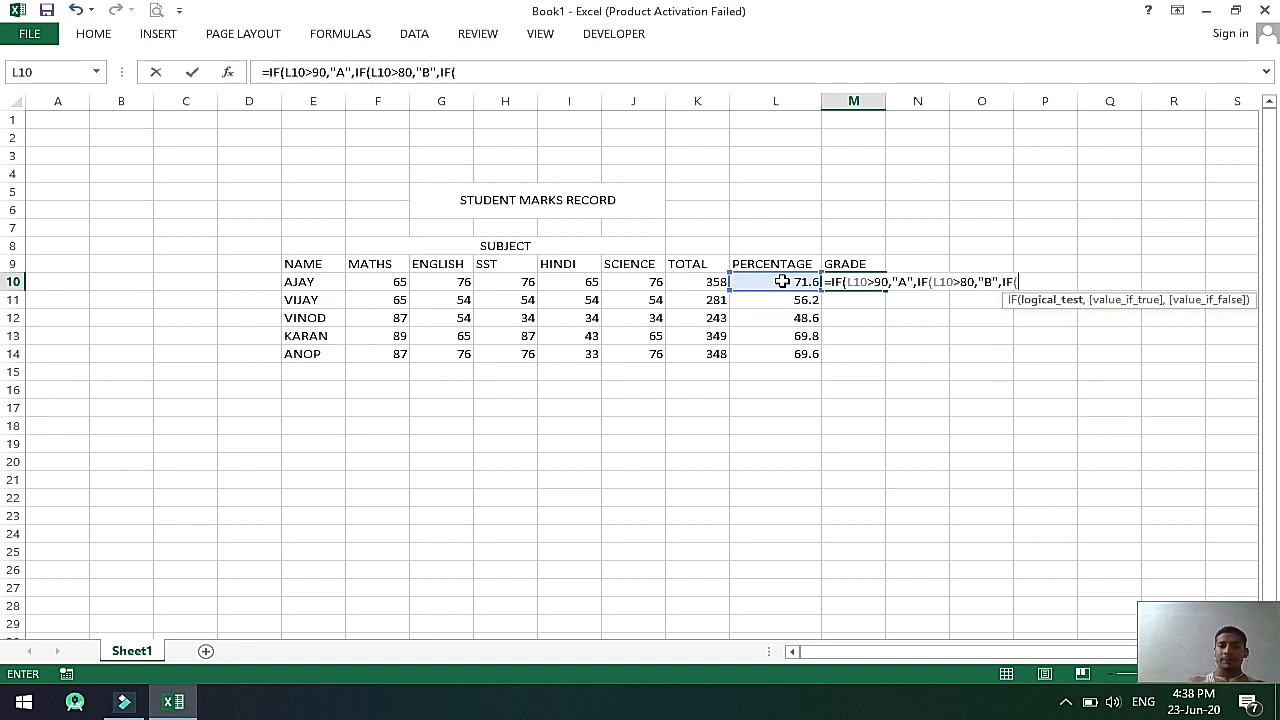
{"action": "left_click", "coordinate": [786, 282]}
{"action": "type", "text": ">"}
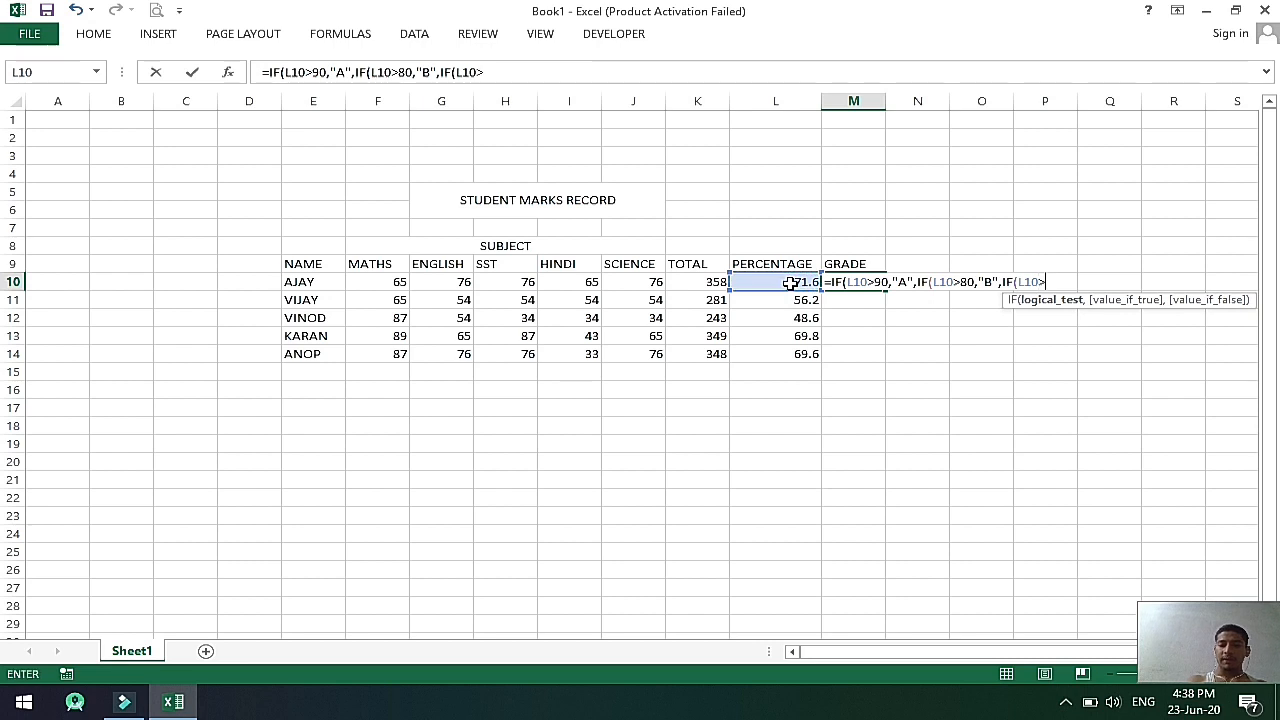
{"action": "type", "text": "60"}
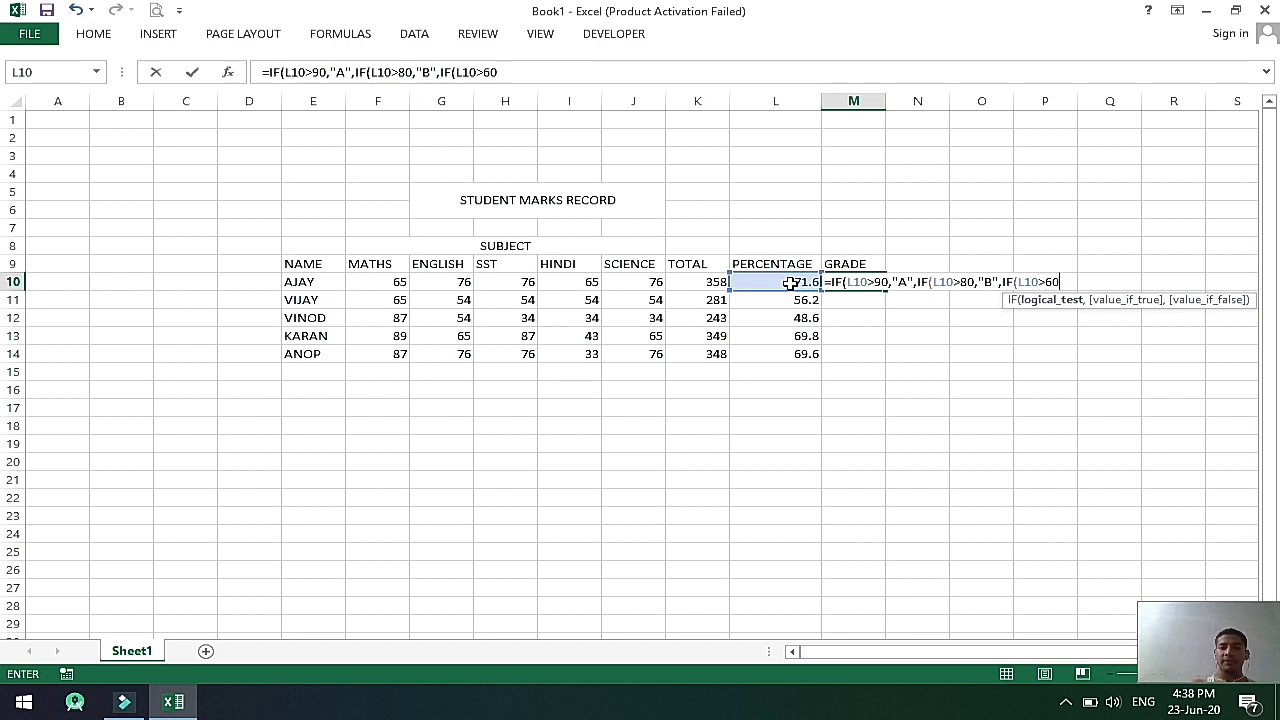
{"action": "type", "text": ",\""}
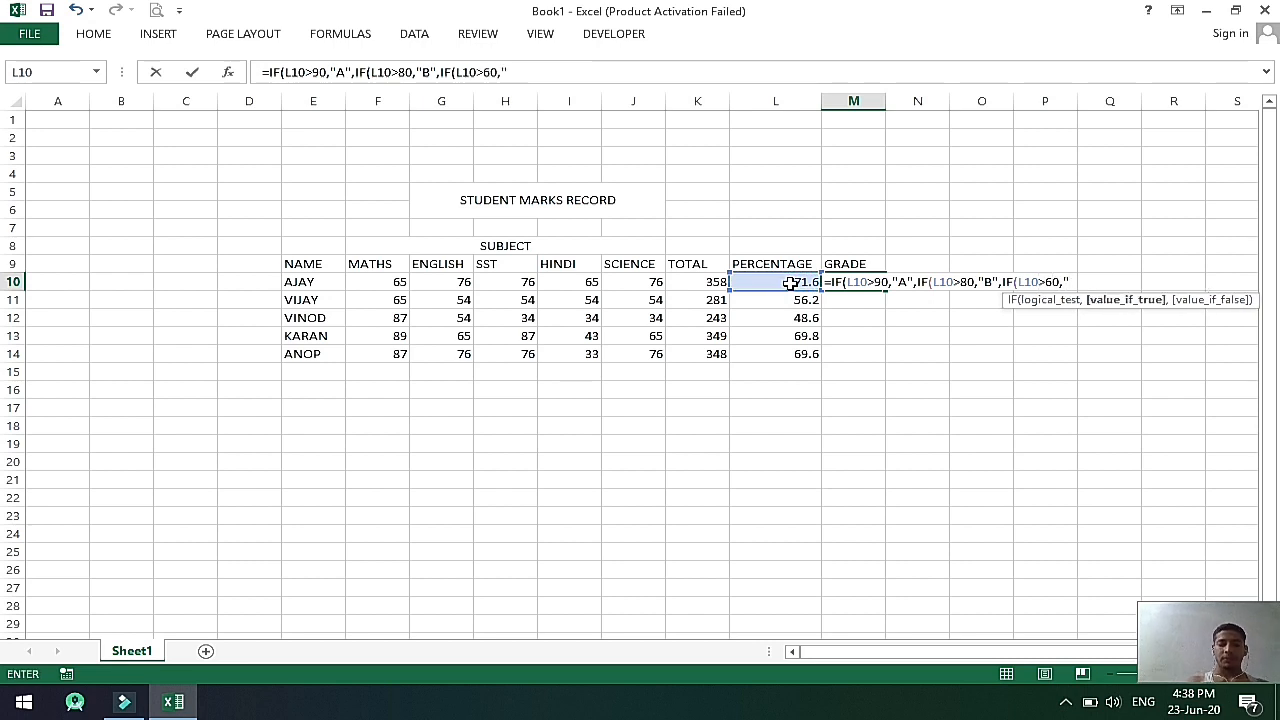
{"action": "type", "text": "C\","}
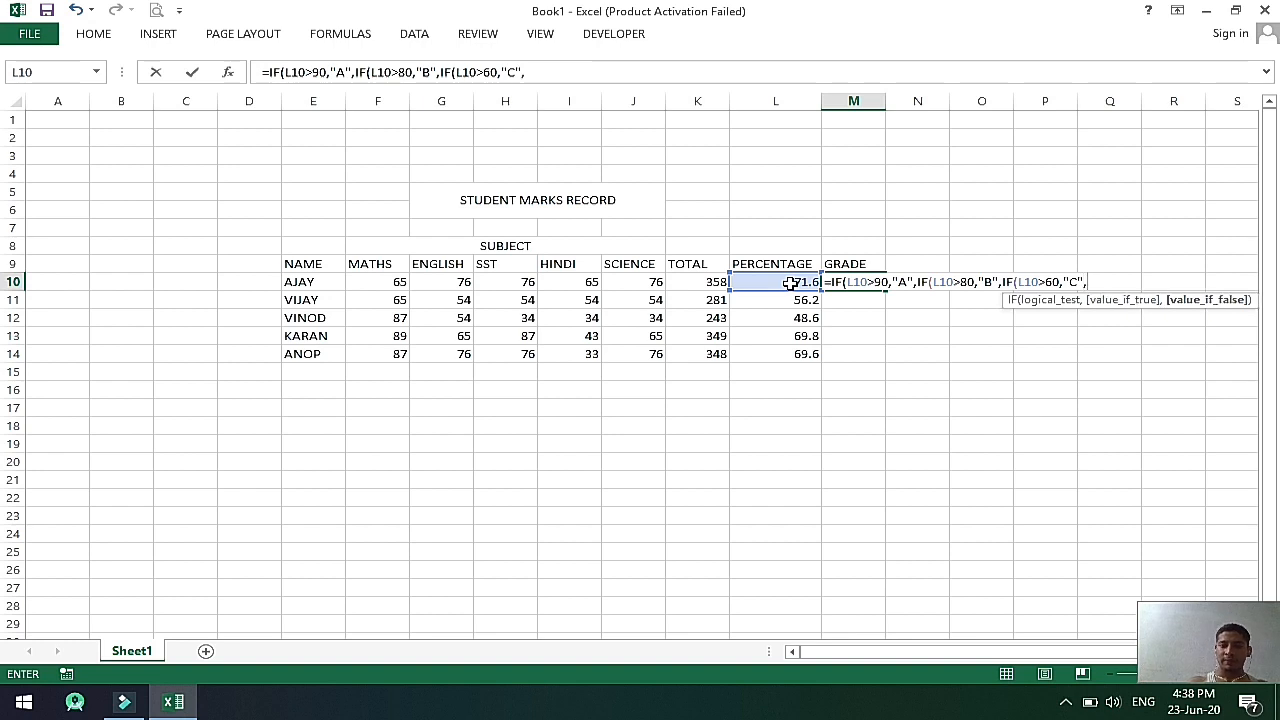
Add a fourth nested IF to the grade formula, returning "D" when L10 is greater than 50.
{"action": "type", "text": "IF"}
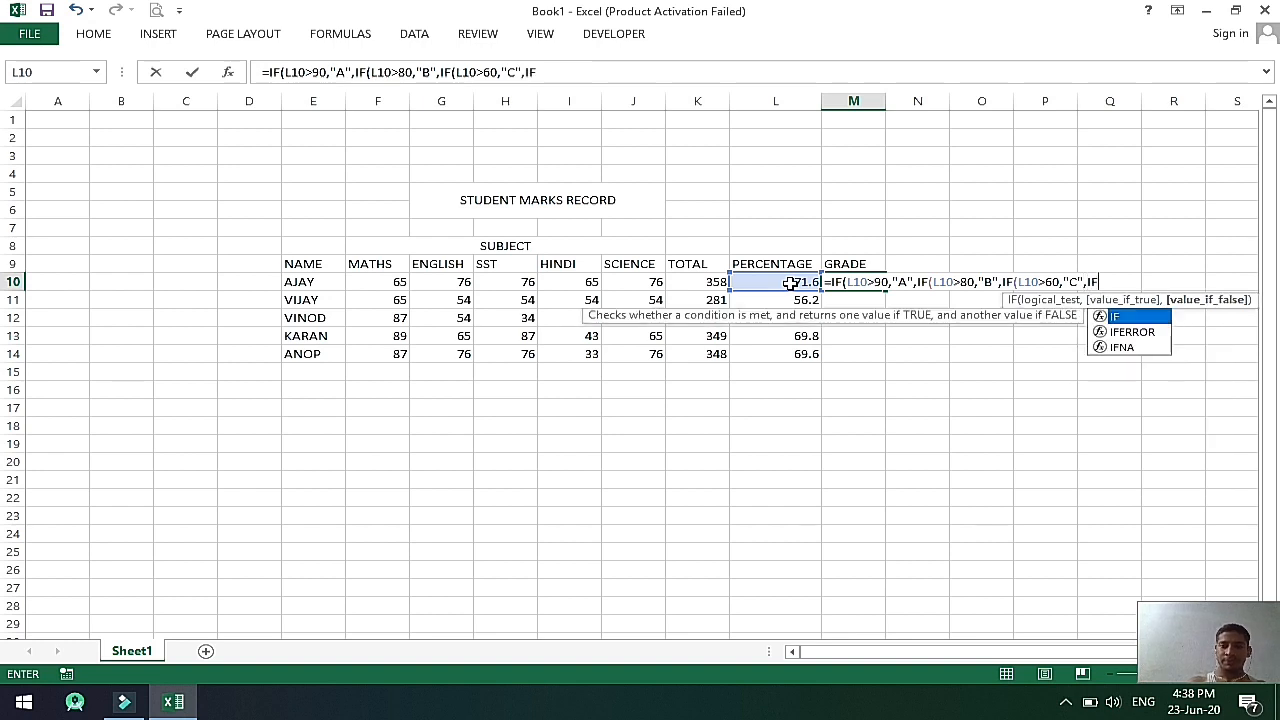
{"action": "type", "text": "("}
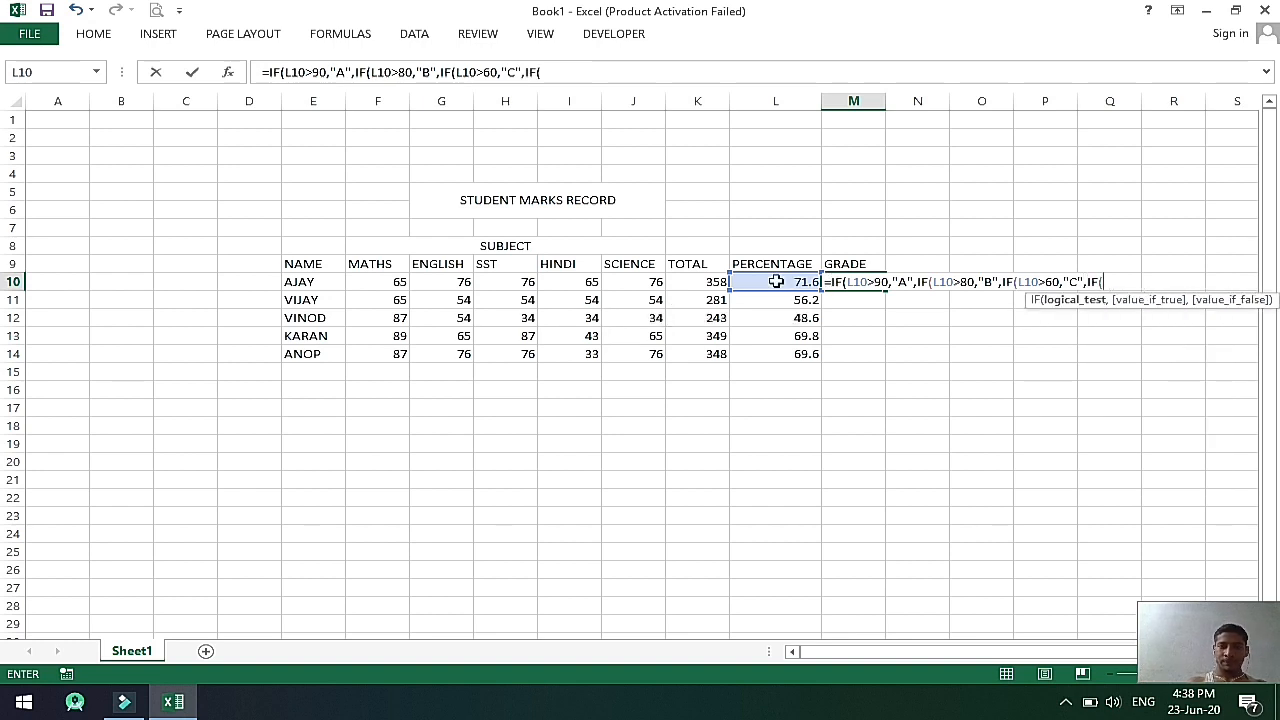
{"action": "left_click", "coordinate": [771, 281]}
{"action": "type", "text": ">"}
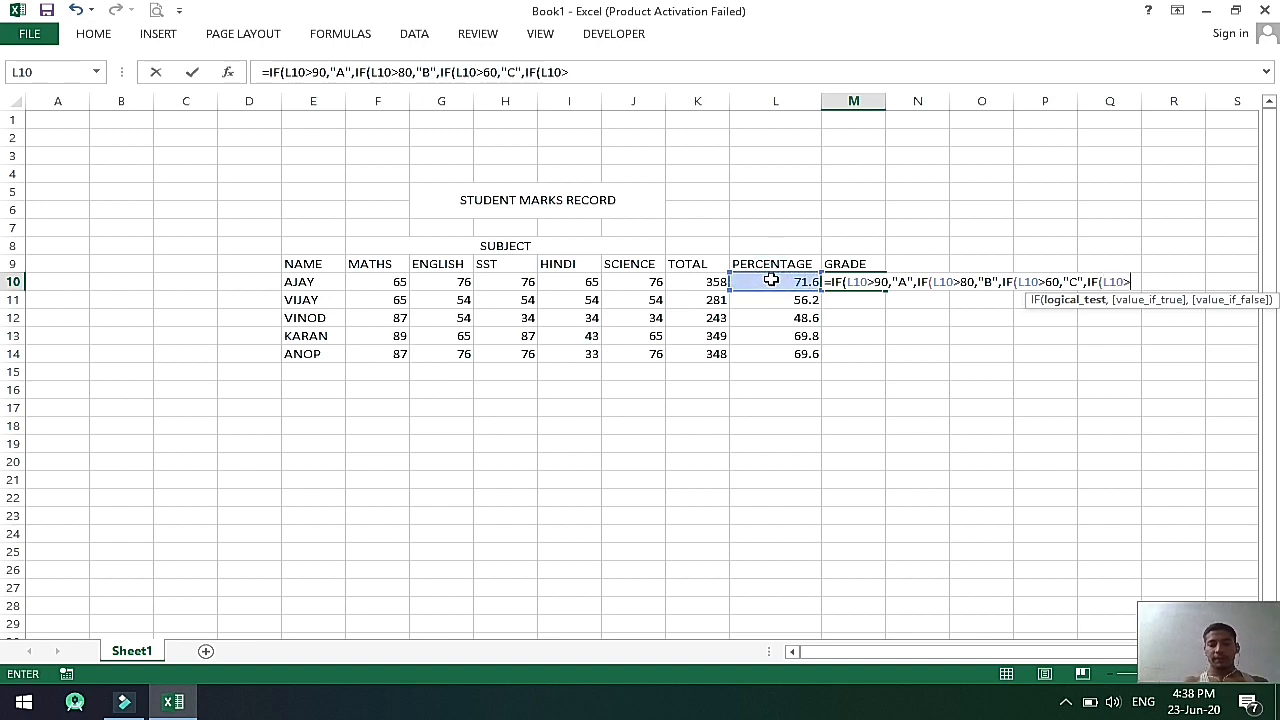
{"action": "type", "text": "50,\""}
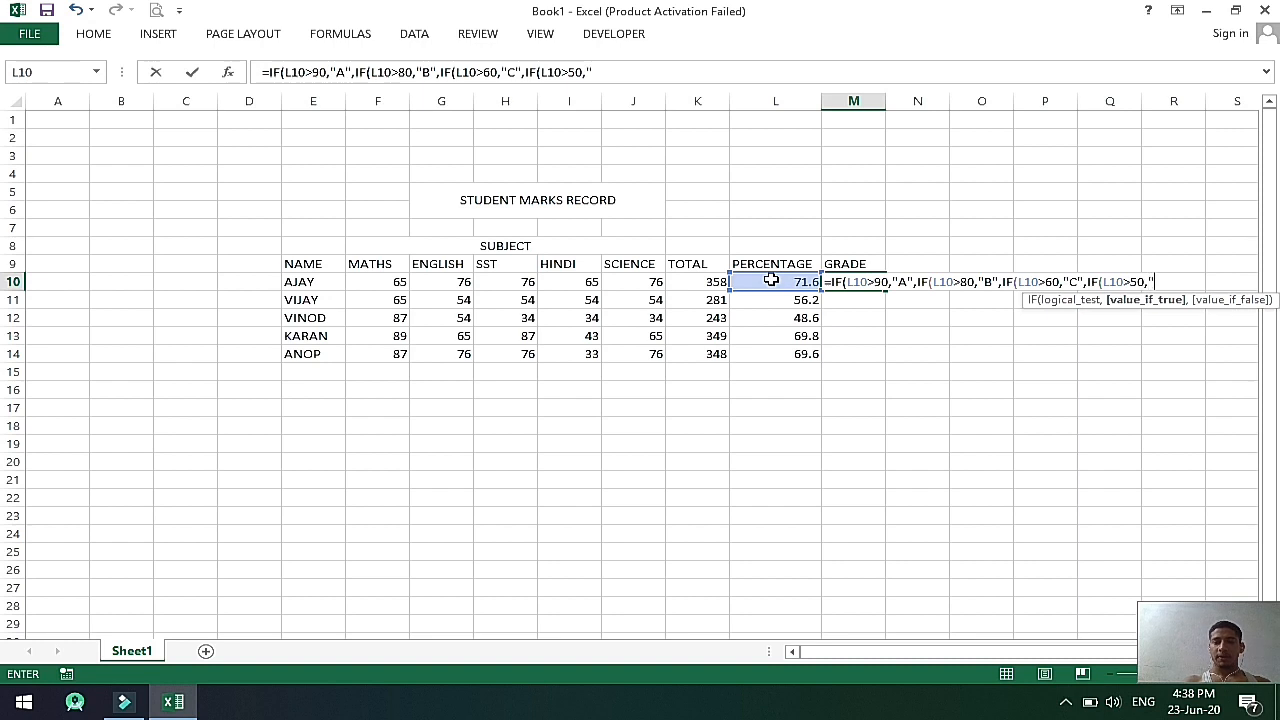
{"action": "type", "text": "D\""}
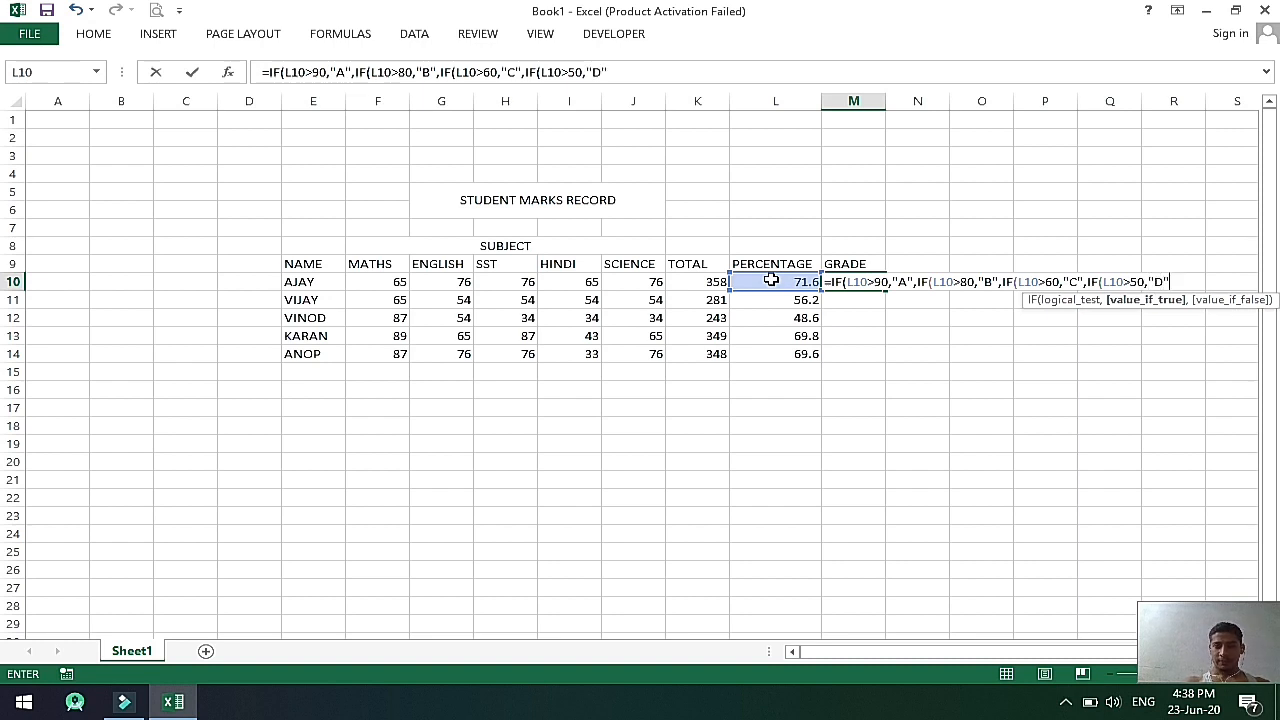
Add a fifth nested IF to the grade formula, returning "E" when L10 is greater than 40.
{"action": "type", "text": ",IF"}
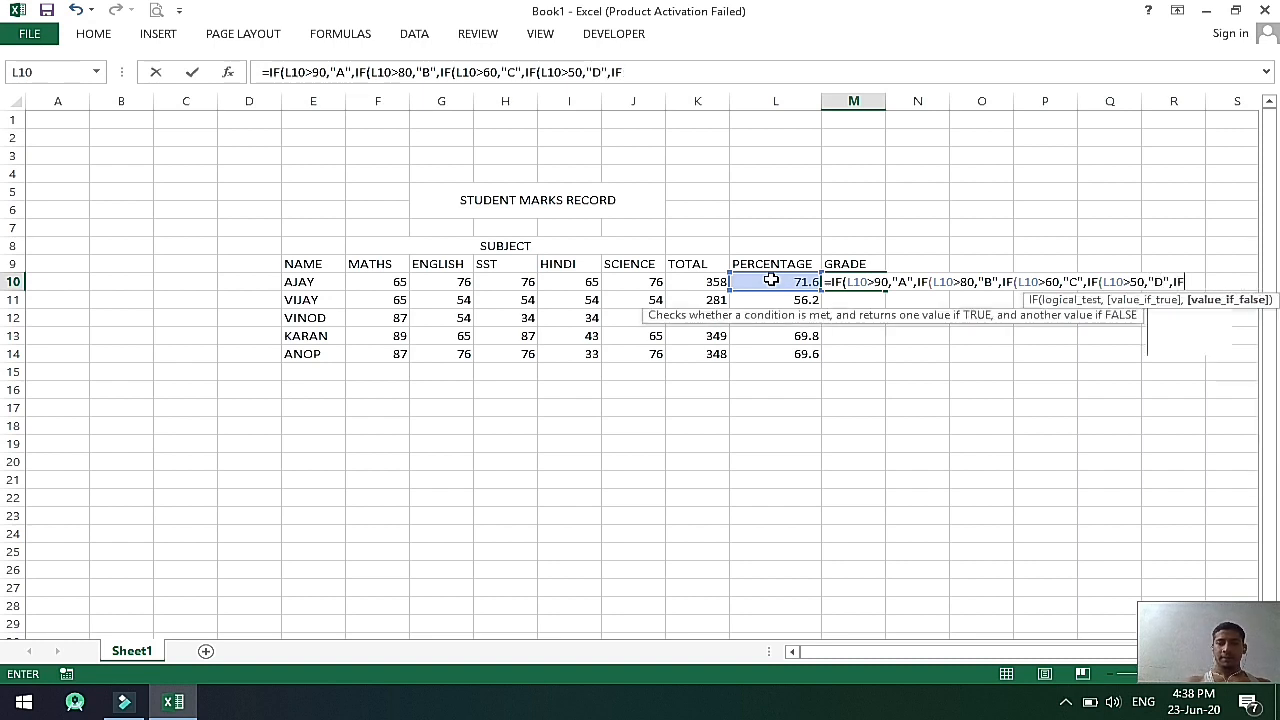
{"action": "type", "text": "("}
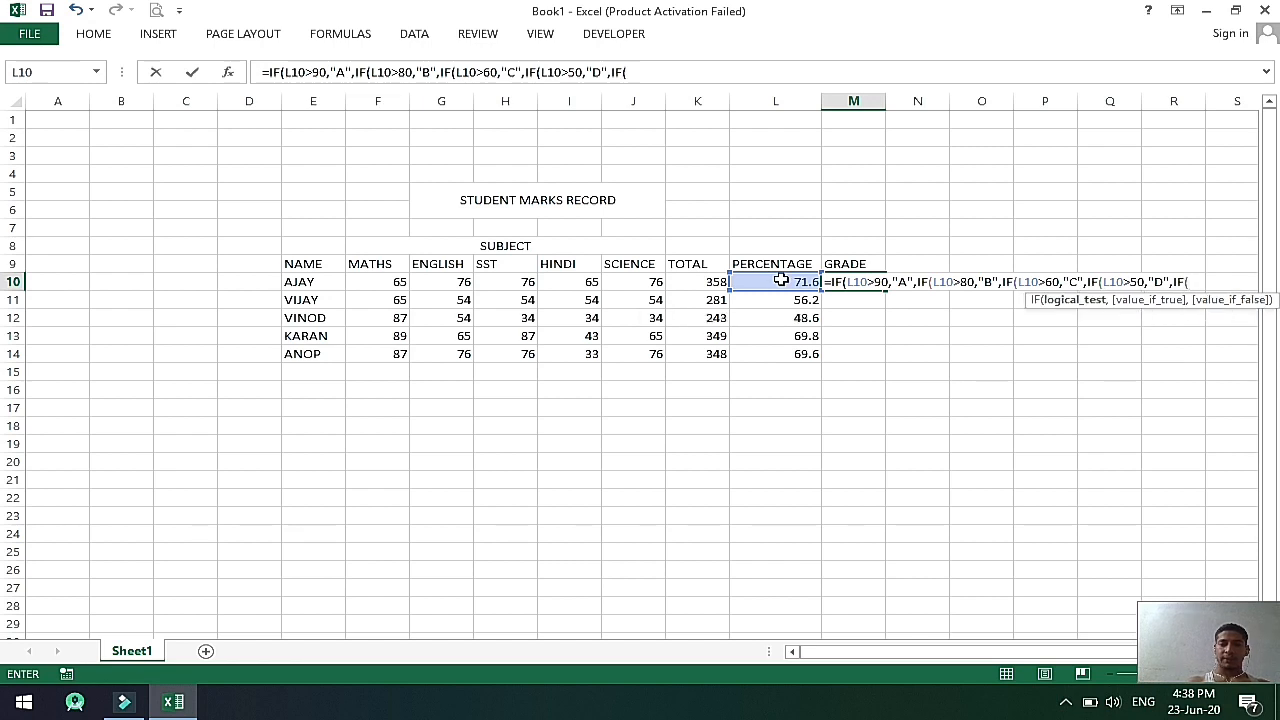
{"action": "left_click", "coordinate": [783, 281]}
{"action": "type", "text": ">"}
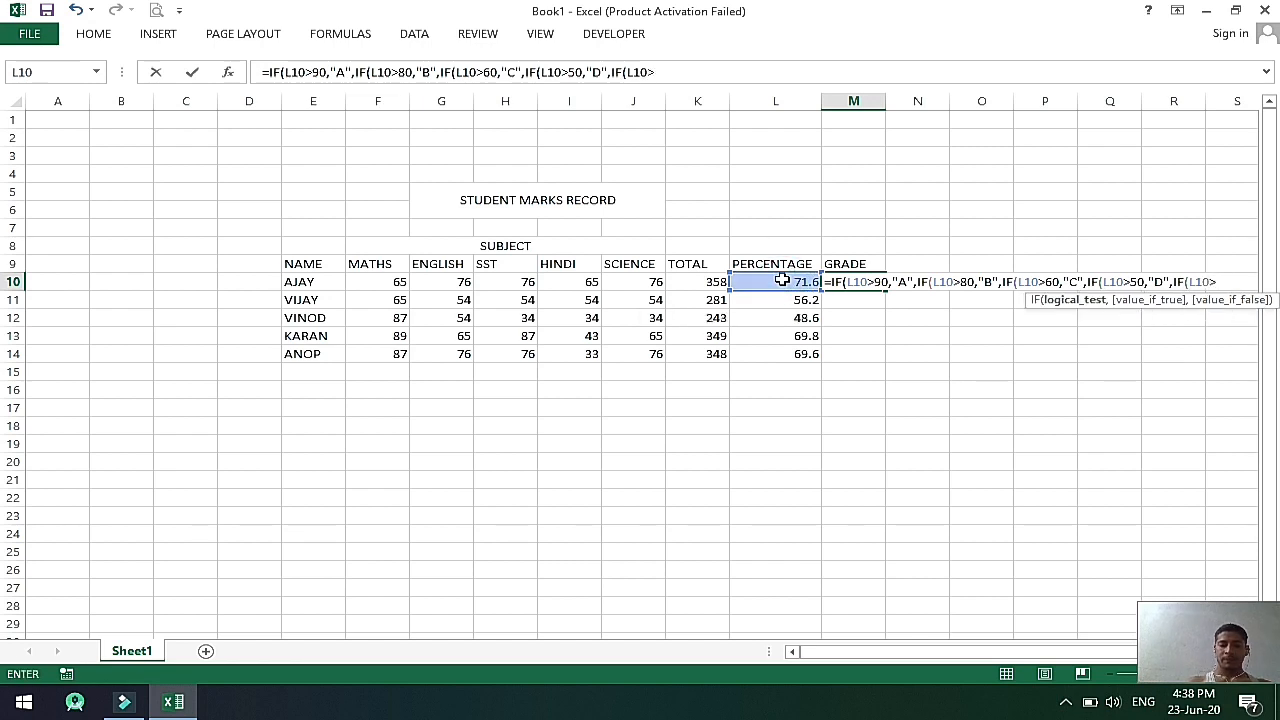
{"action": "type", "text": "40,\""}
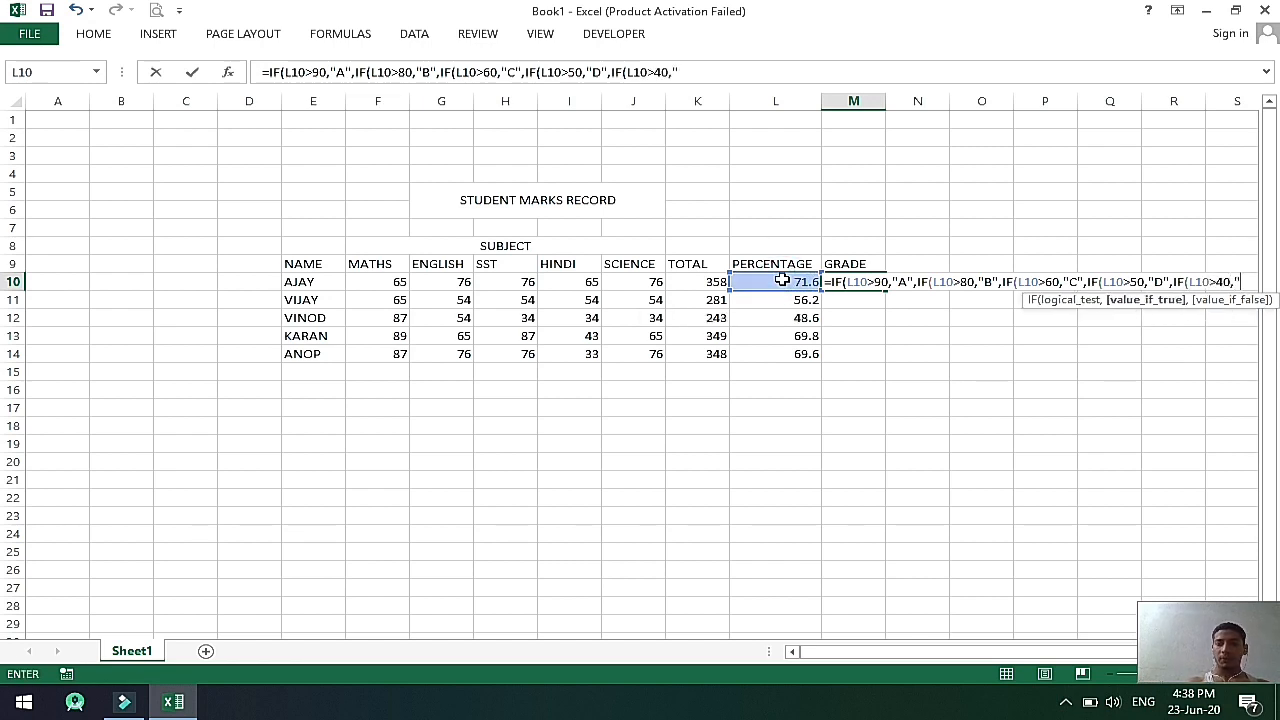
{"action": "type", "text": "E\""}
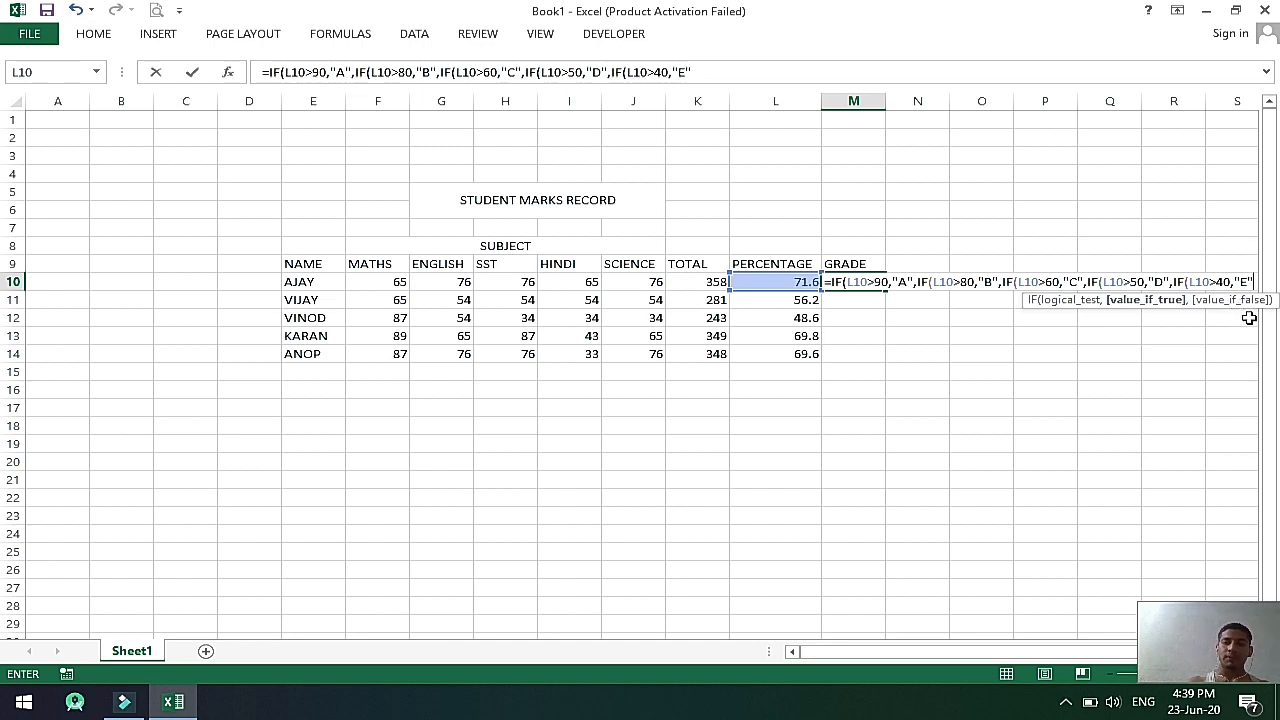
Finish the M10 formula with "F" as the value for all other percentages, close all five IF functions and enter it.
{"action": "type", "text": ",\""}
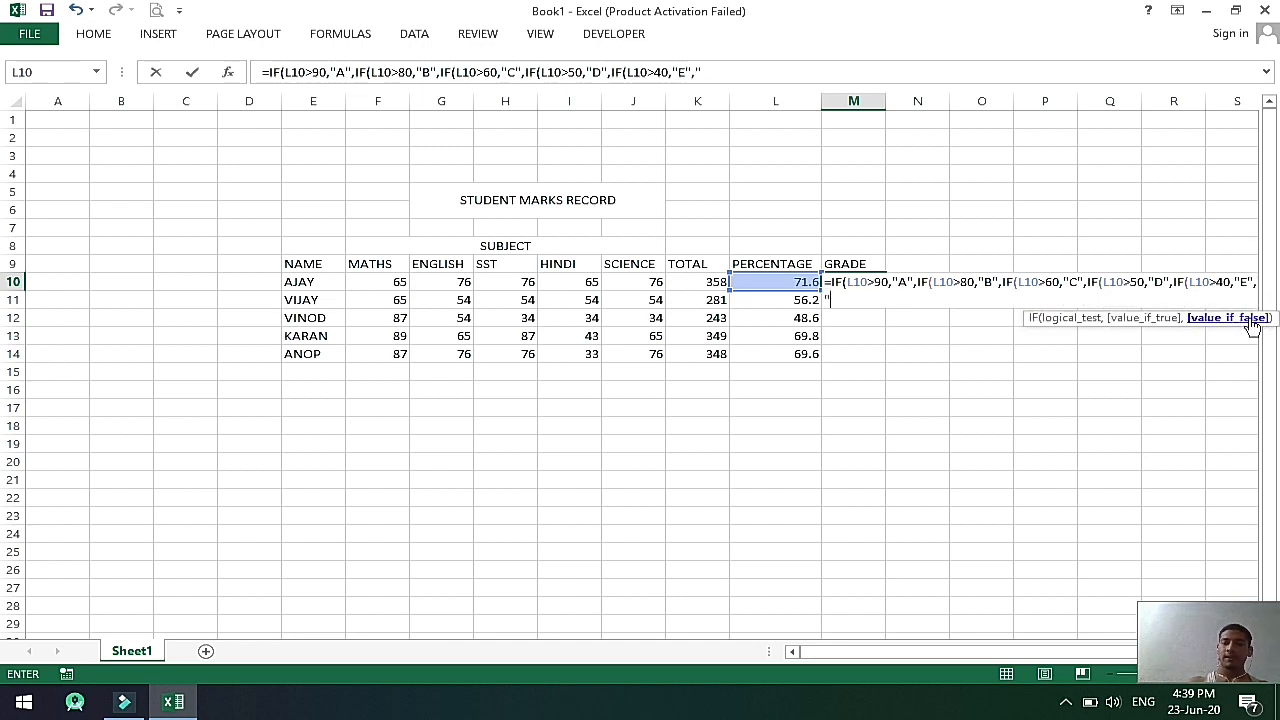
{"action": "type", "text": "F"}
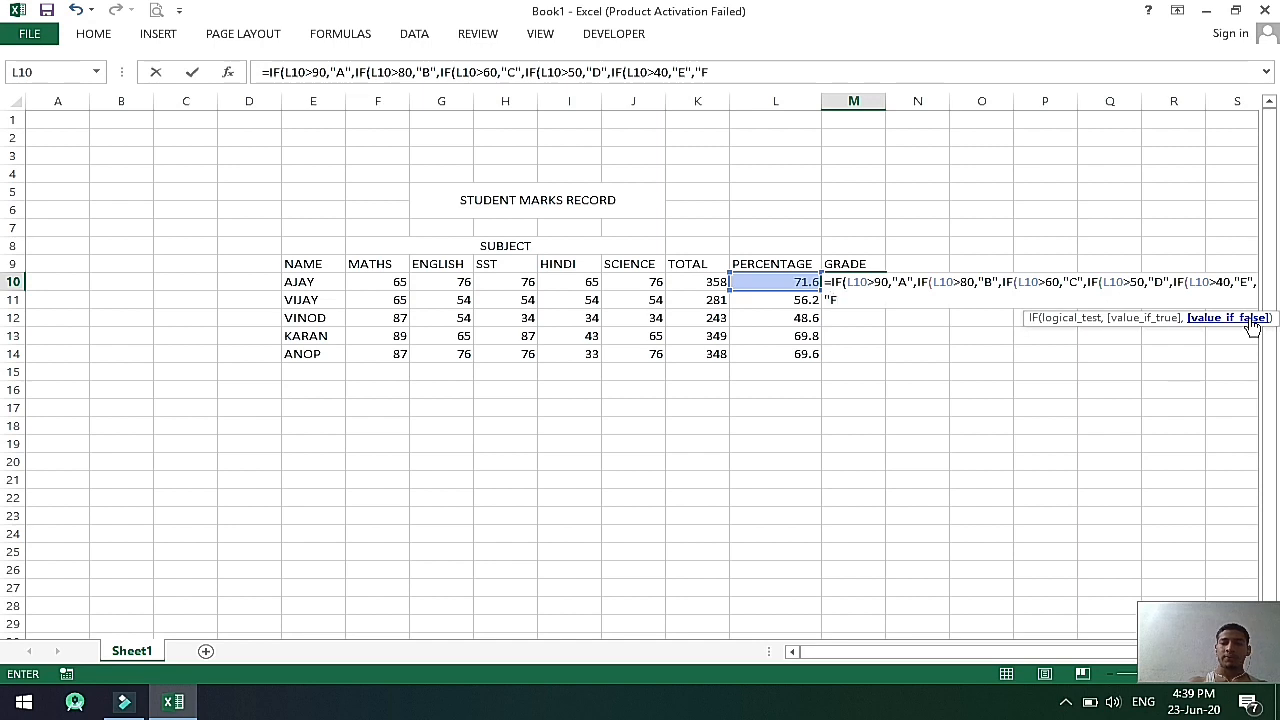
{"action": "type", "text": "\""}
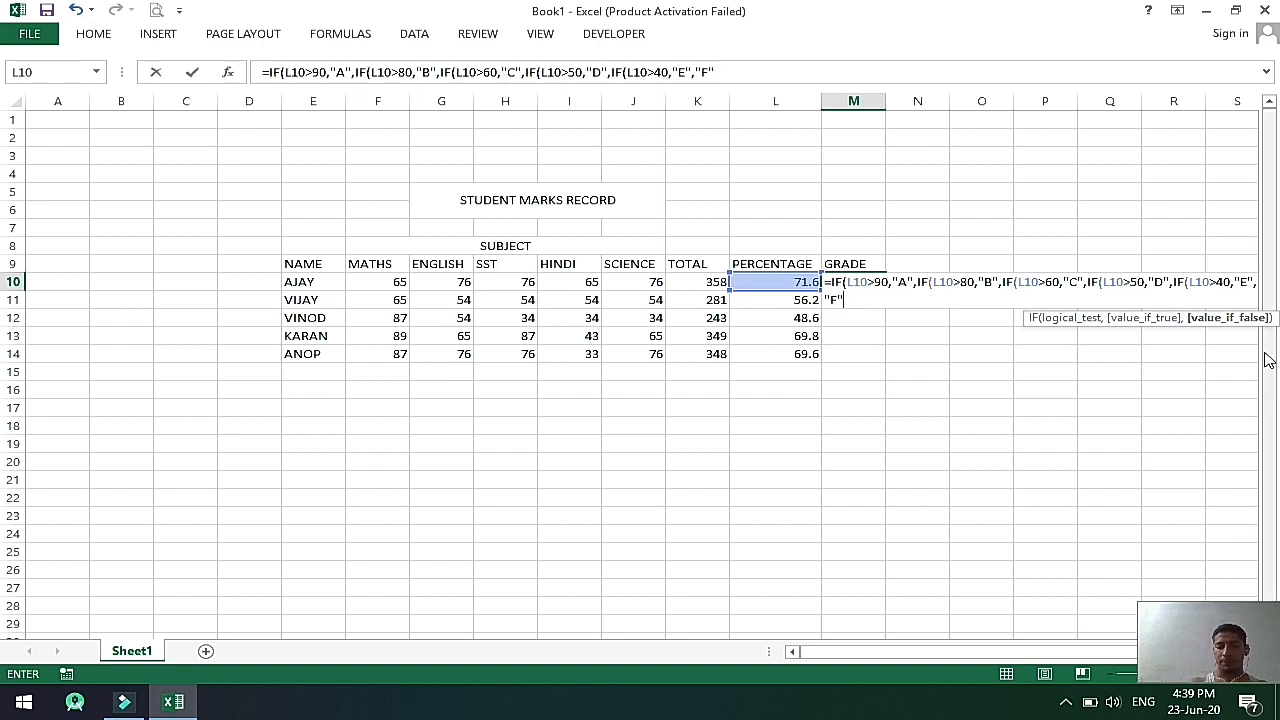
{"action": "type", "text": "))))"}
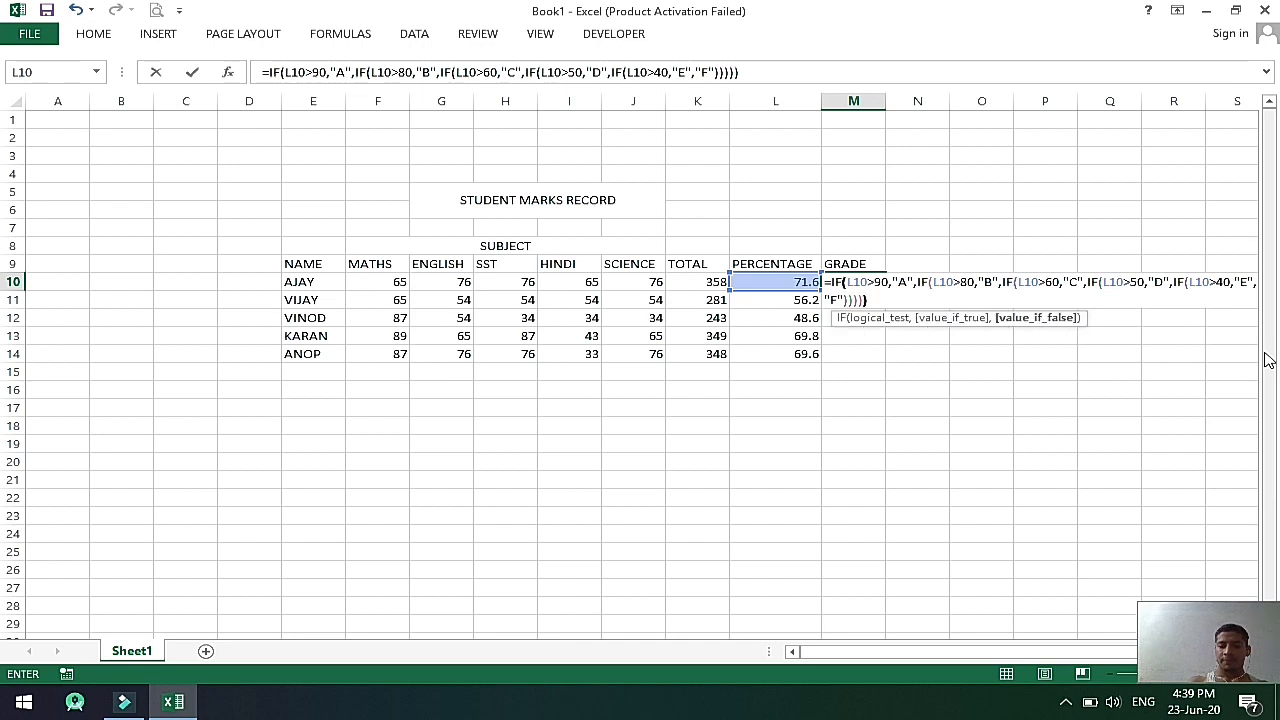
{"action": "key", "text": "Return"}
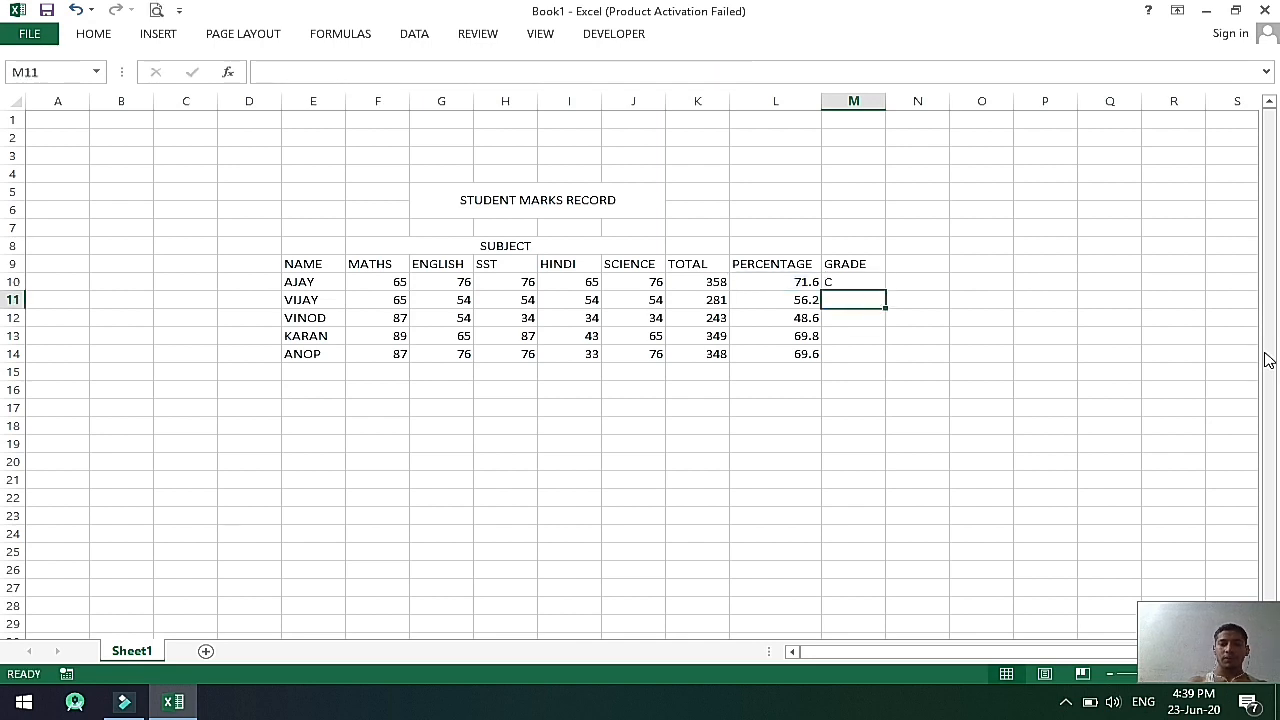
Enter the nested IF formula of M10 into the whole range M10 through M14 at once.
{"action": "key", "text": "Up"}
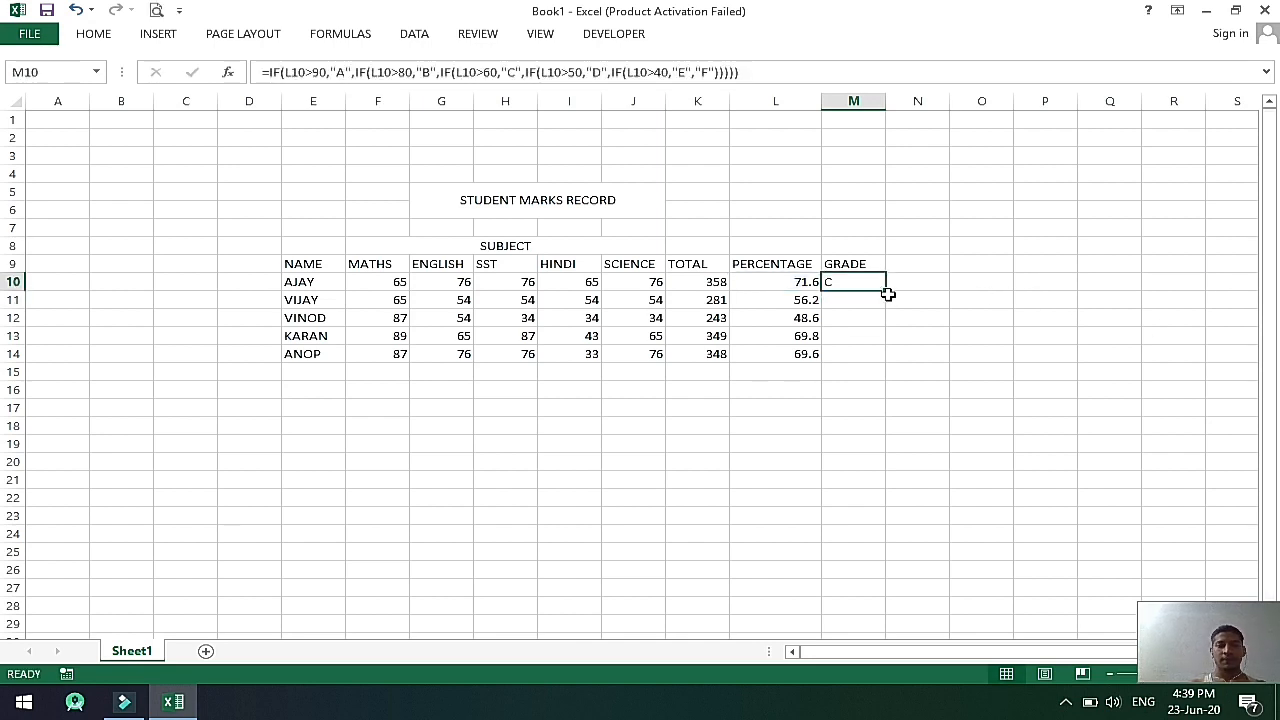
{"action": "left_click_drag", "start_coordinate": [885, 290], "coordinate": [886, 358]}
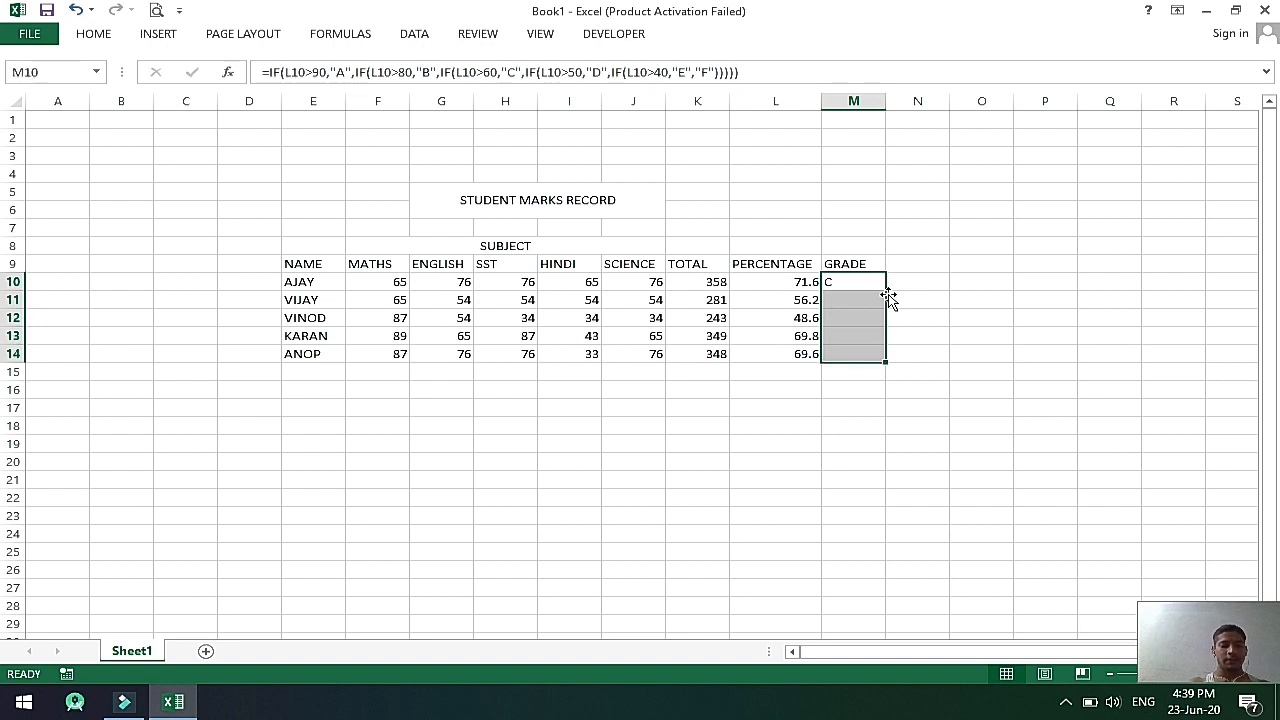
{"action": "key", "text": "F2"}
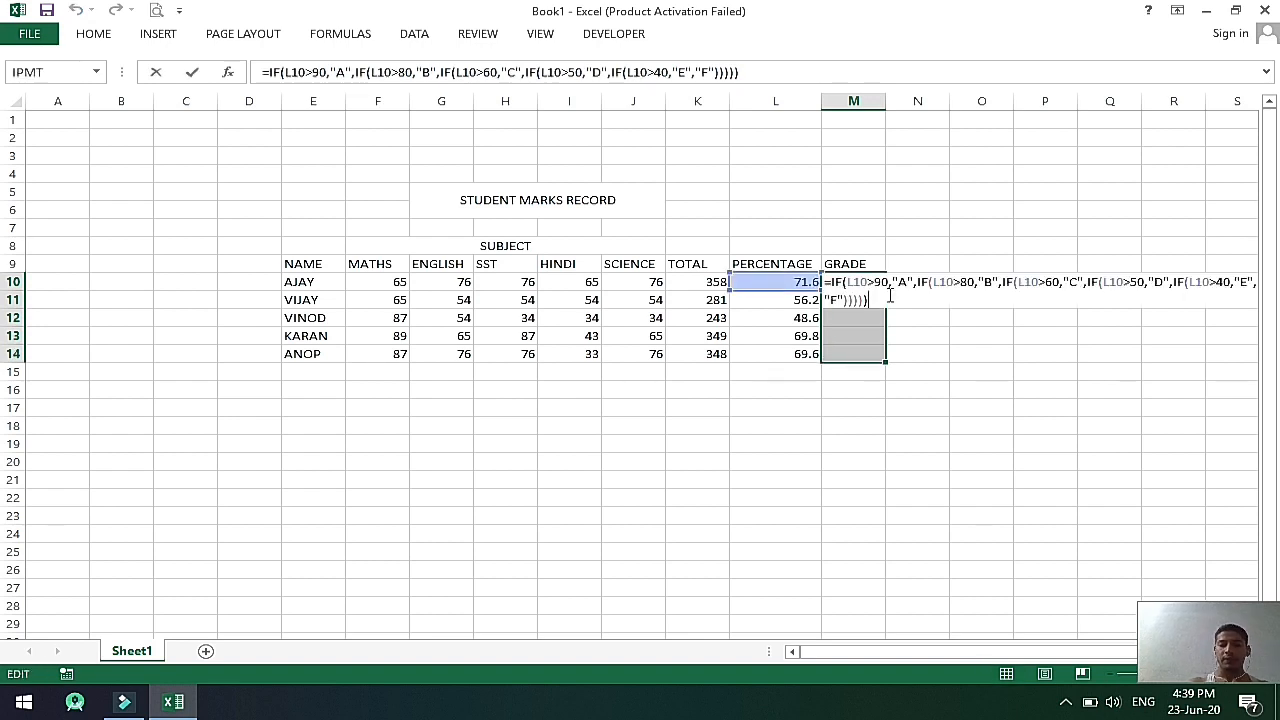
{"action": "key", "text": "ctrl+Return"}
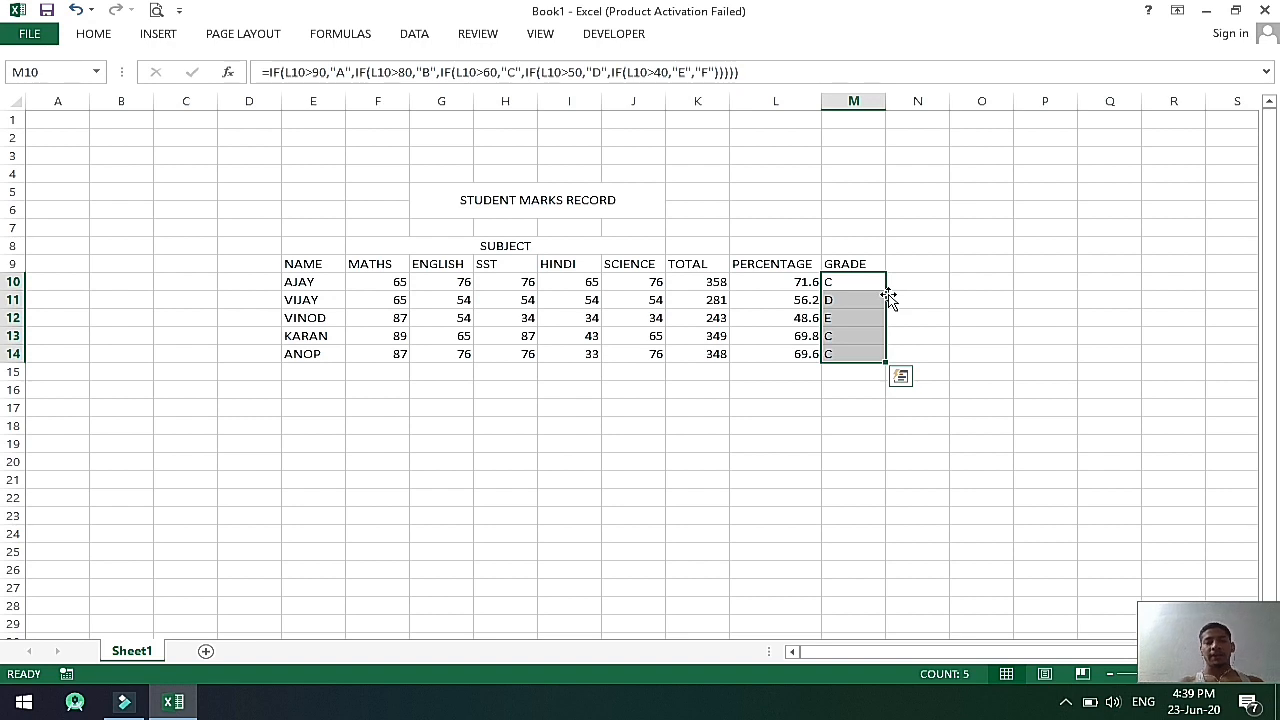
Review the formulas behind the percentage in L10, the total in K10 and the grades in M10 to M12.
{"action": "key", "text": "Left"}
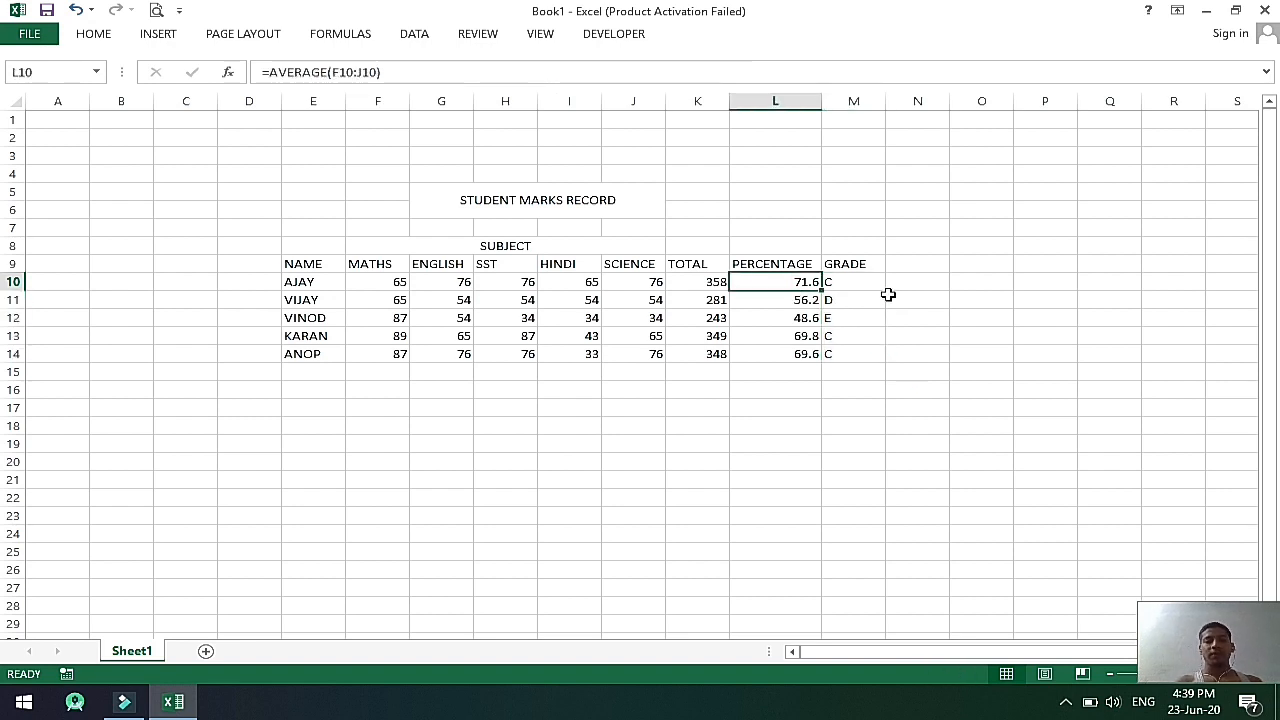
{"action": "key", "text": "Left"}
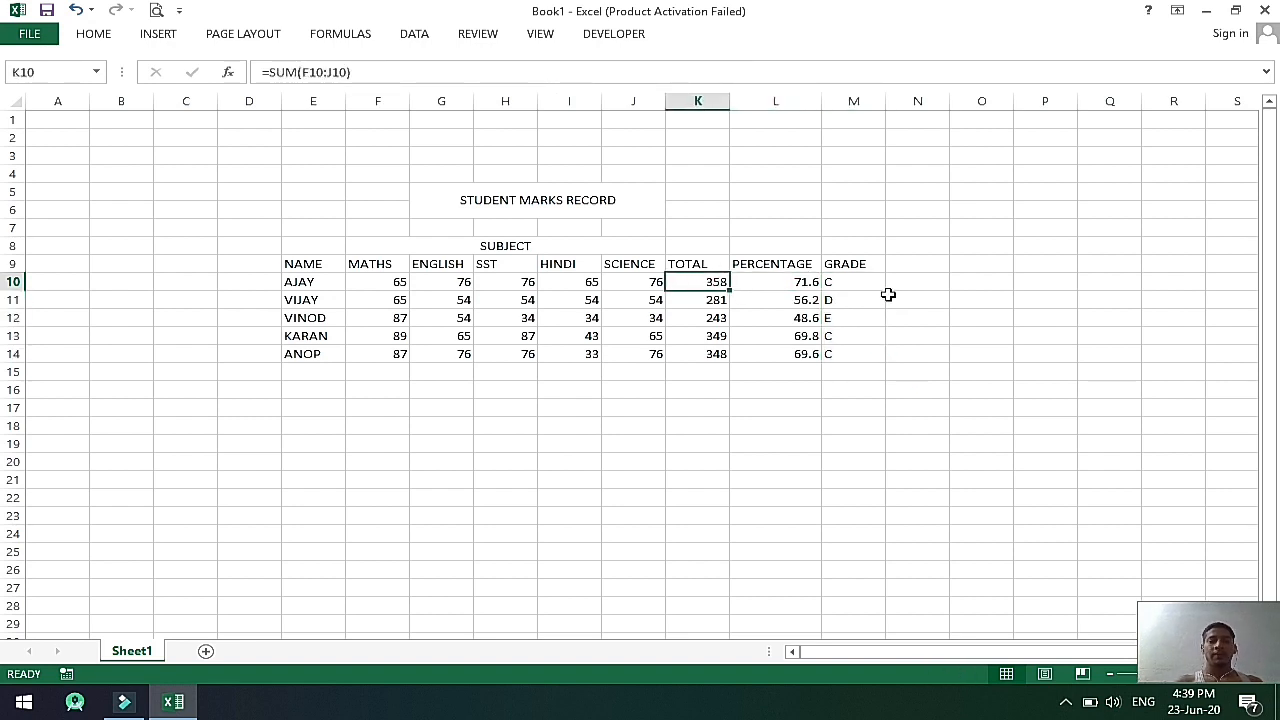
{"action": "key", "text": "Right"}
{"action": "key", "text": "Right"}
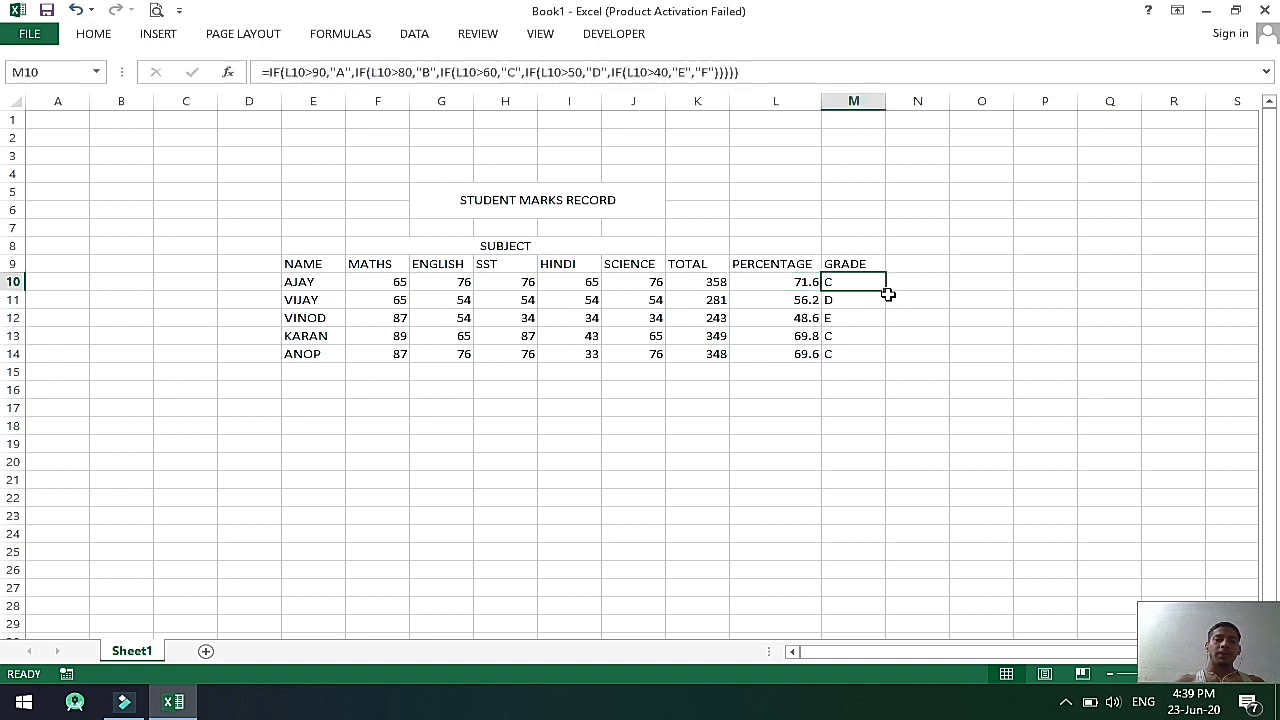
{"action": "key", "text": "Down"}
{"action": "key", "text": "Down"}
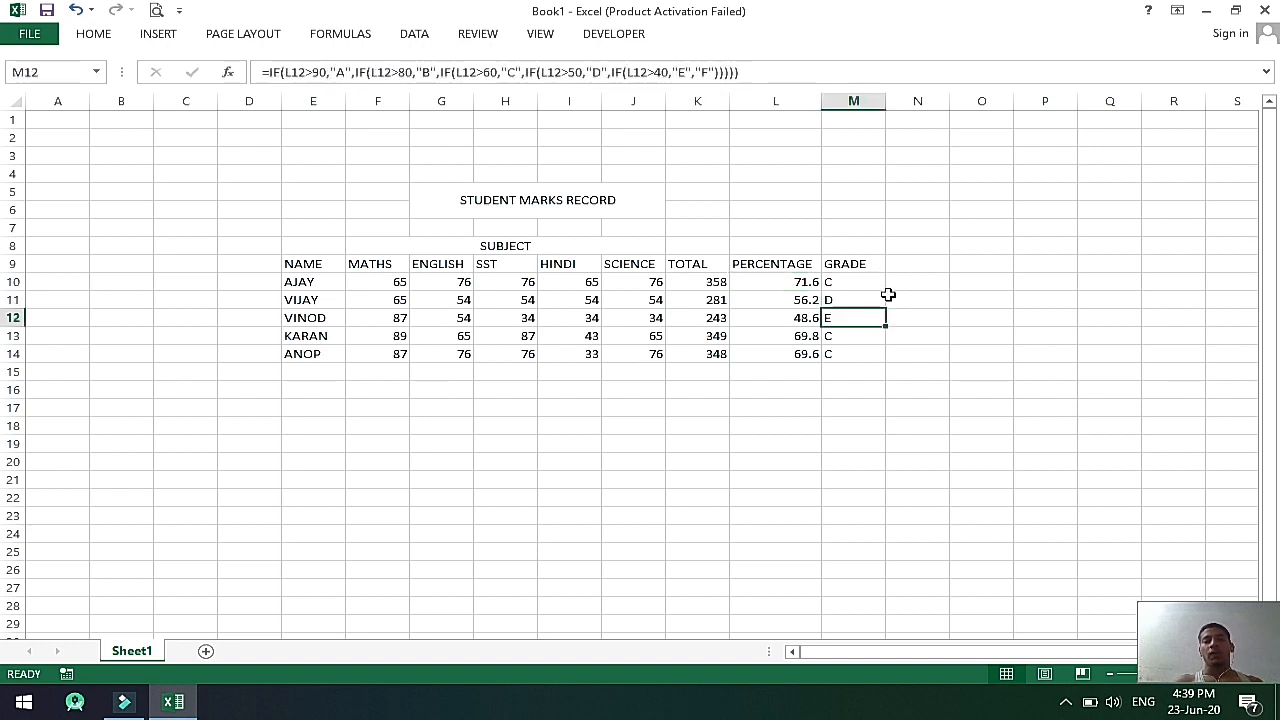